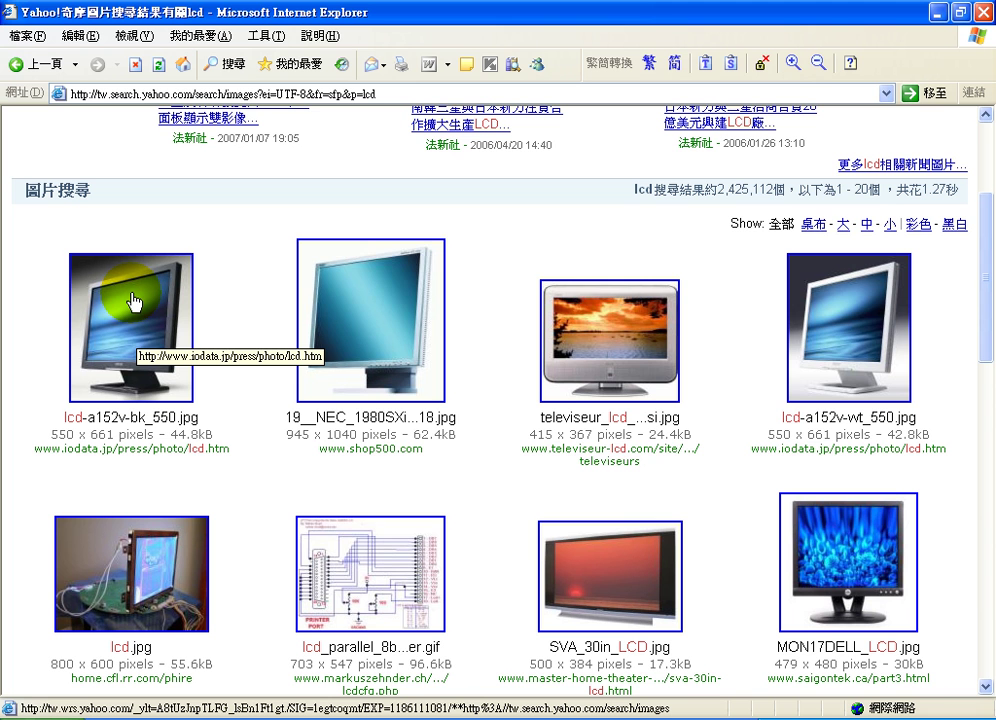
- Open the lcd-a152v-bk_550.jpg search result in a maximized window and view its full image from the preview page
click(133, 302)
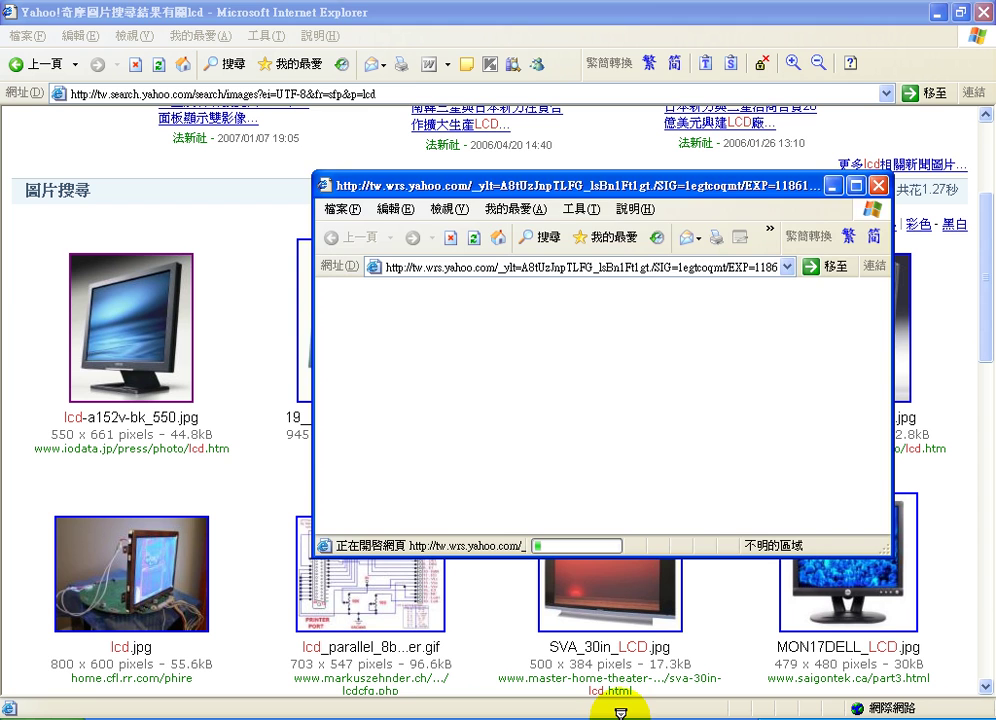
click(856, 186)
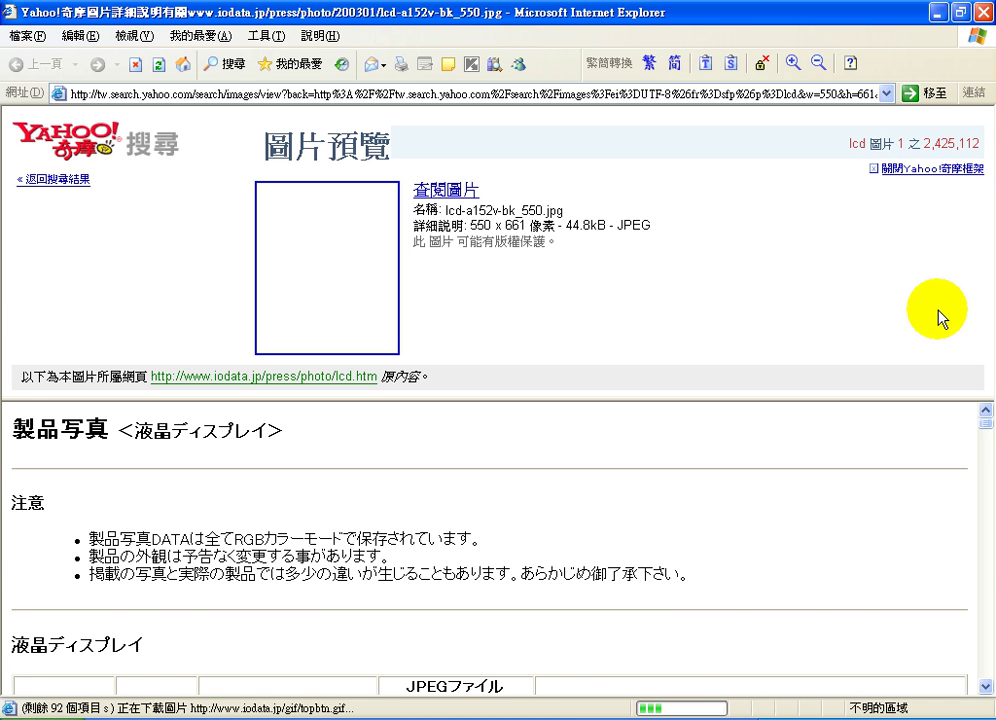
scroll(987, 441, down, 3)
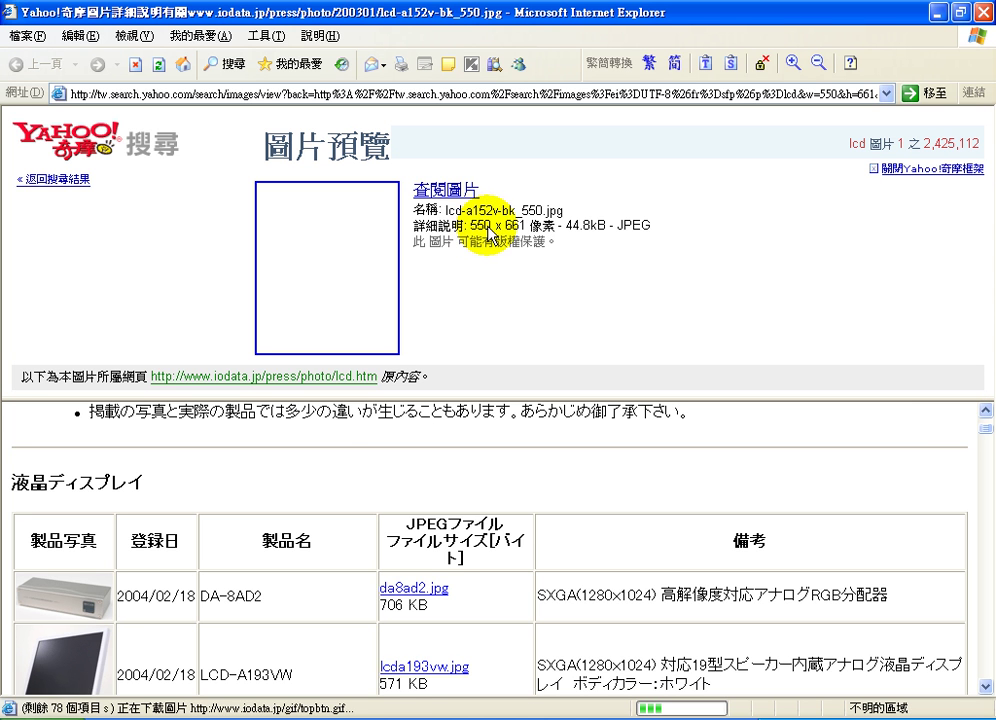
click(355, 250)
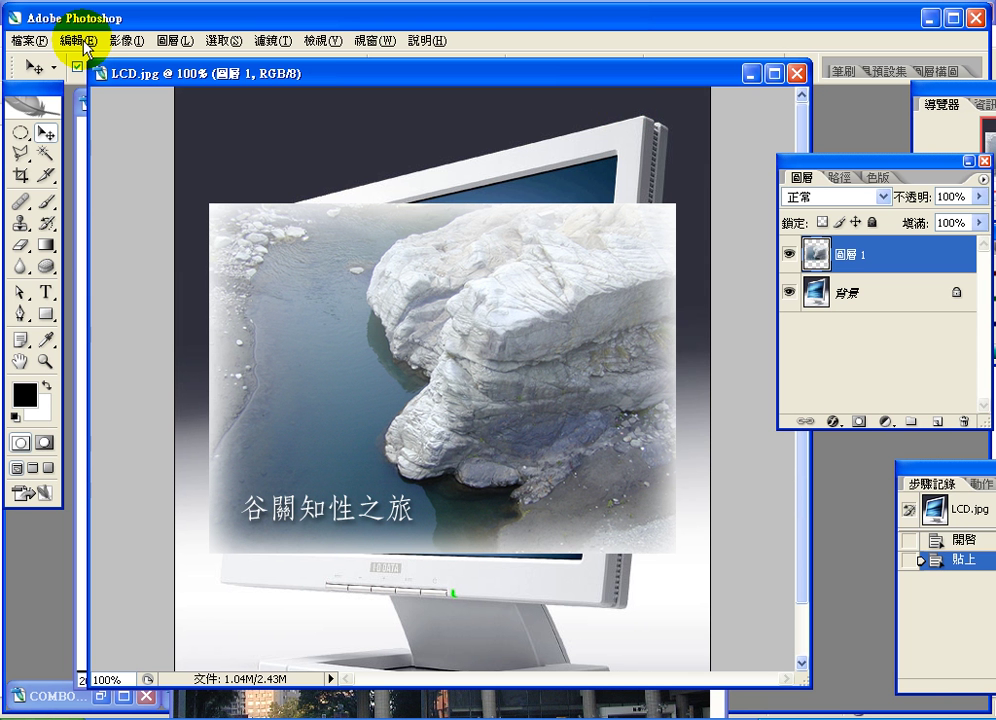
- Distort the pasted river photo layer (圖層 1) in LCD.jpg so its four corners match the monitor's screen corners, and apply the transformation
double_click(230, 15)
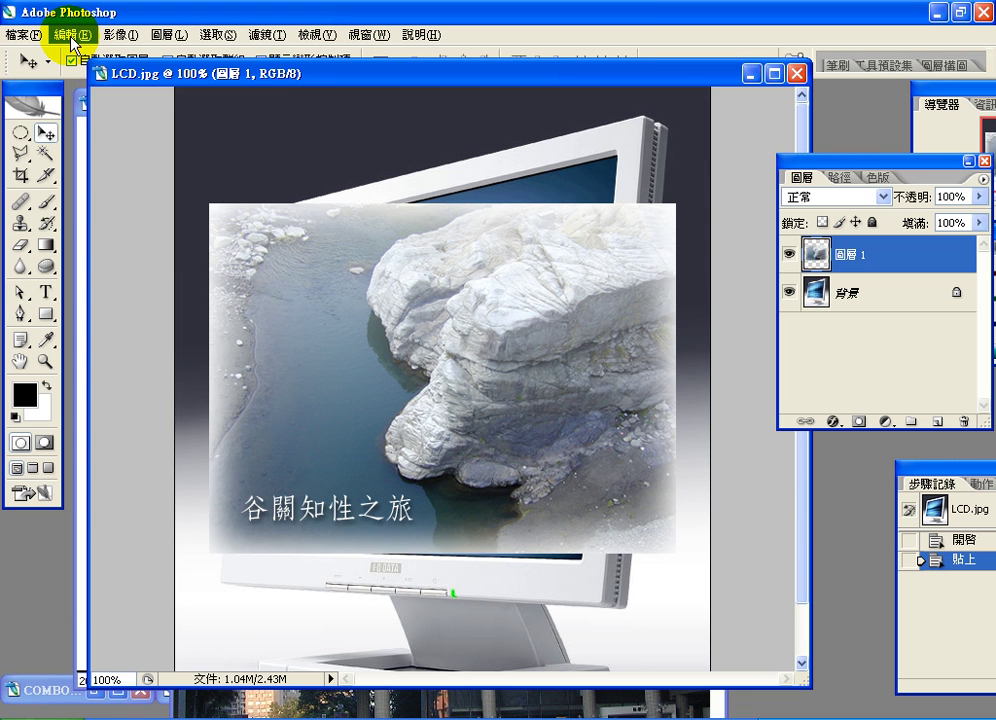
click(70, 35)
mouse_move(83, 360)
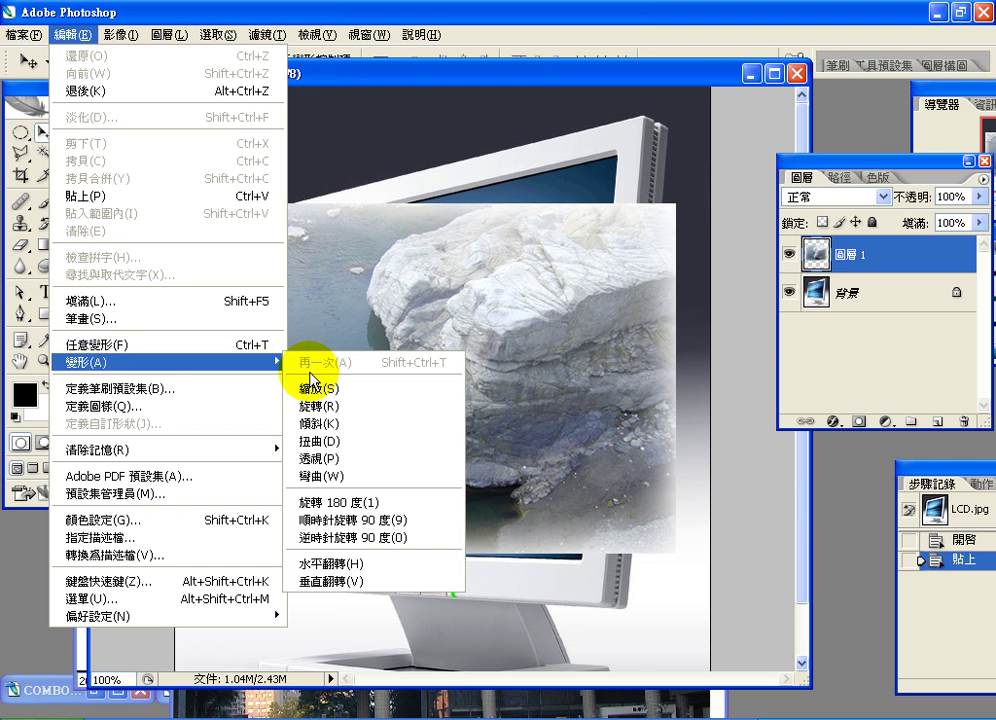
click(320, 441)
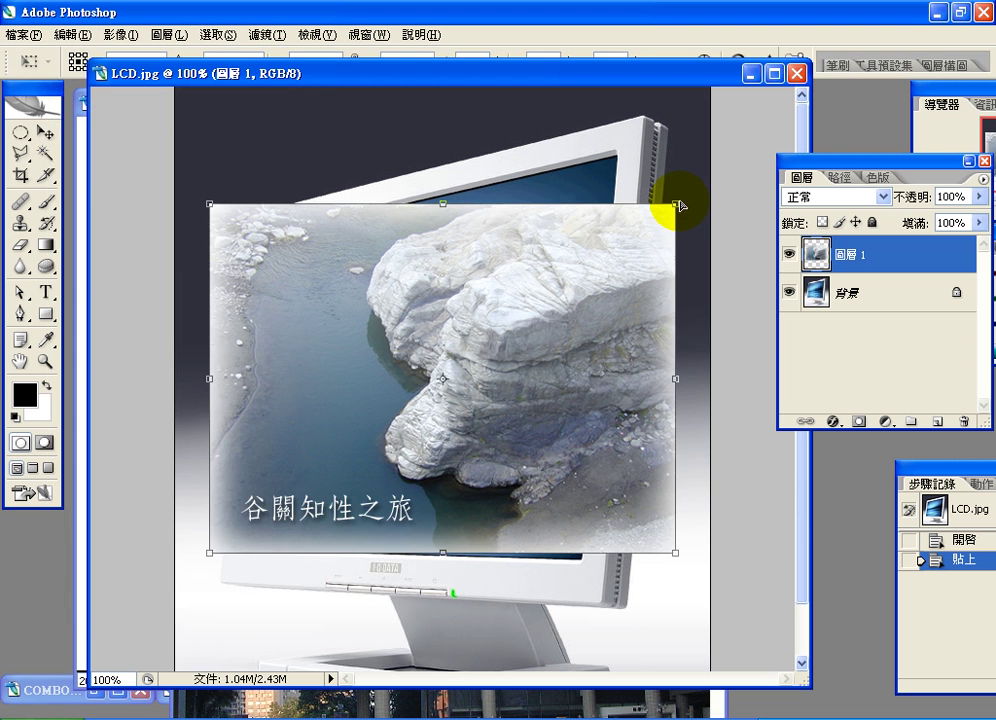
drag(680, 205, 615, 163)
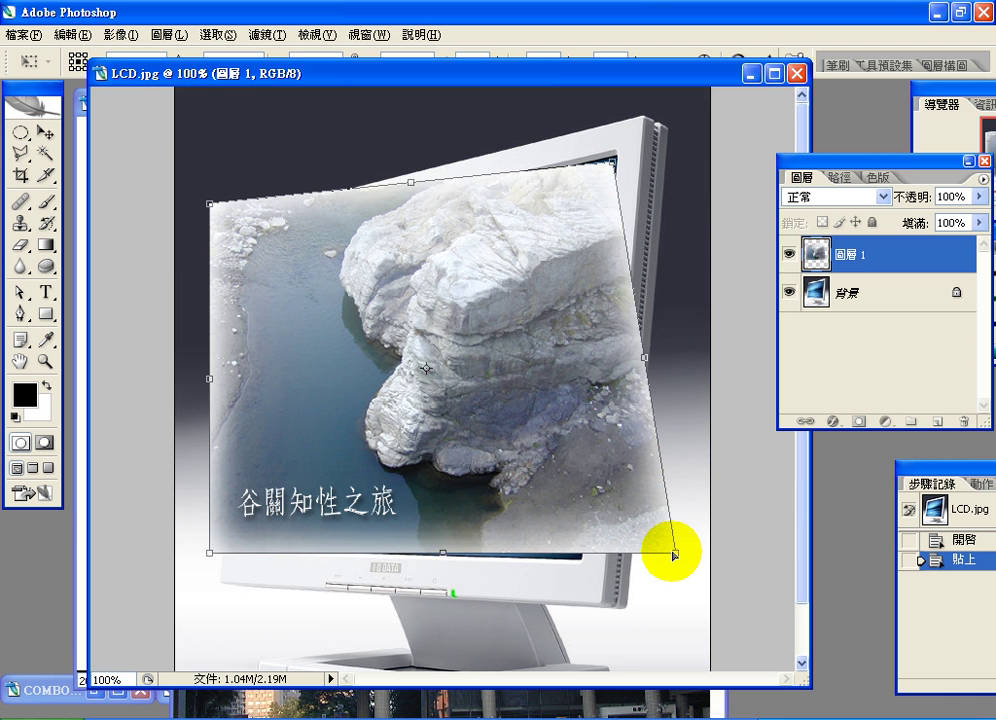
drag(674, 553, 580, 558)
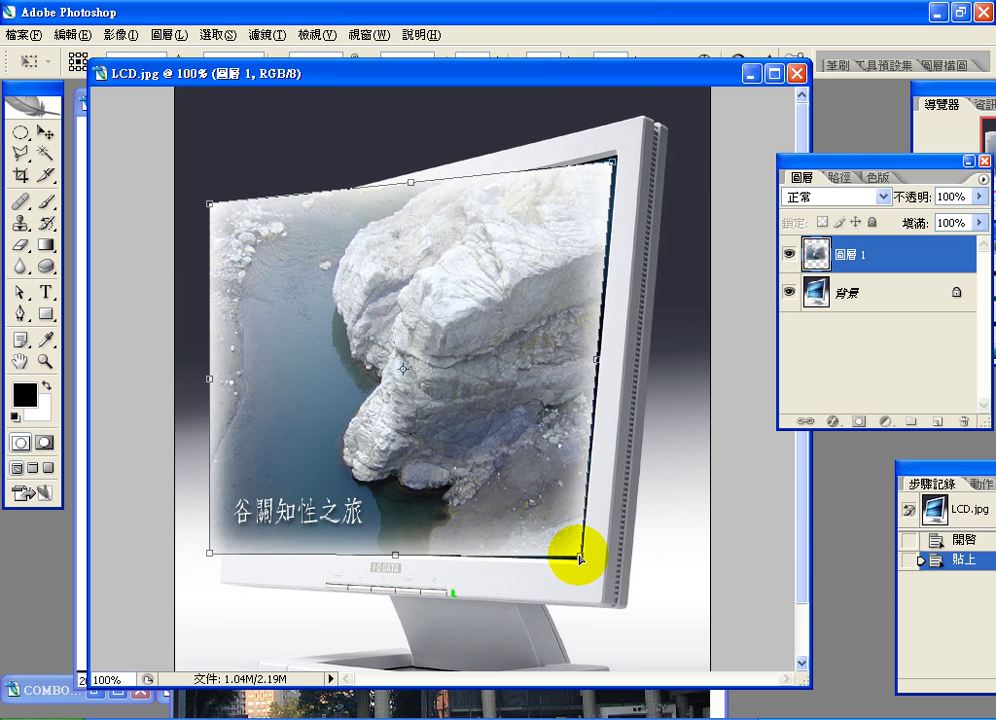
drag(612, 161, 615, 162)
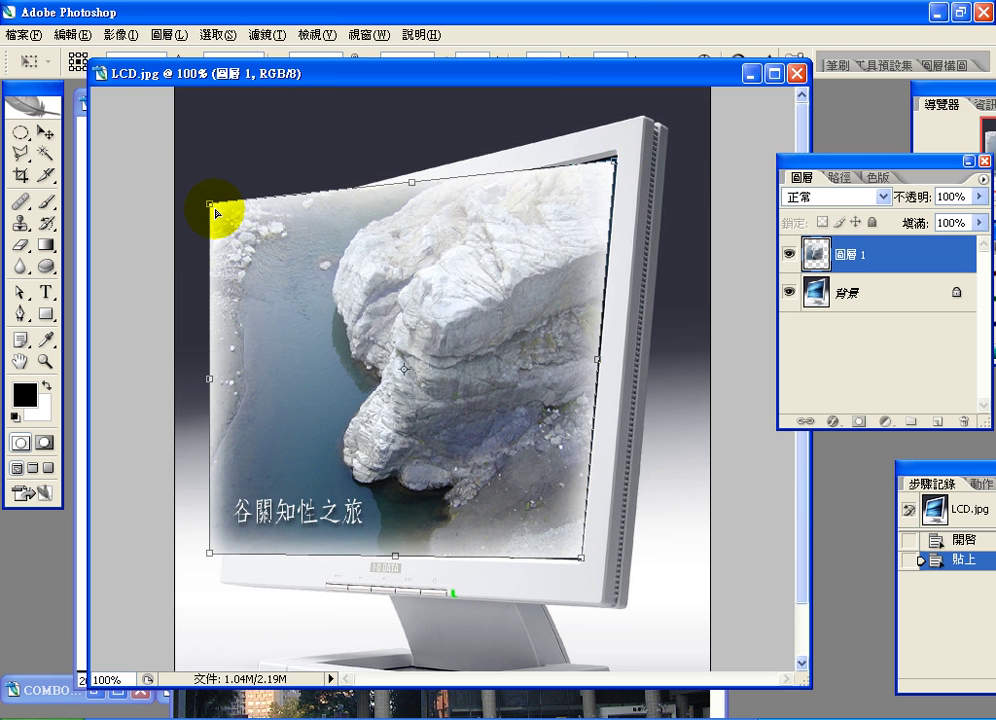
drag(216, 213, 281, 240)
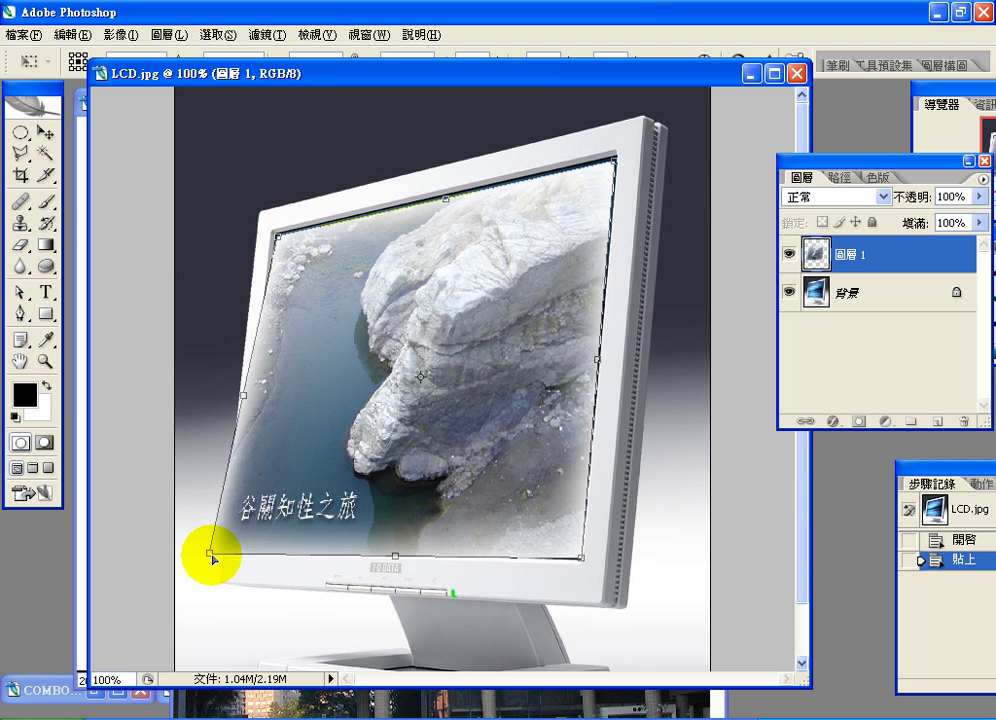
drag(213, 559, 241, 551)
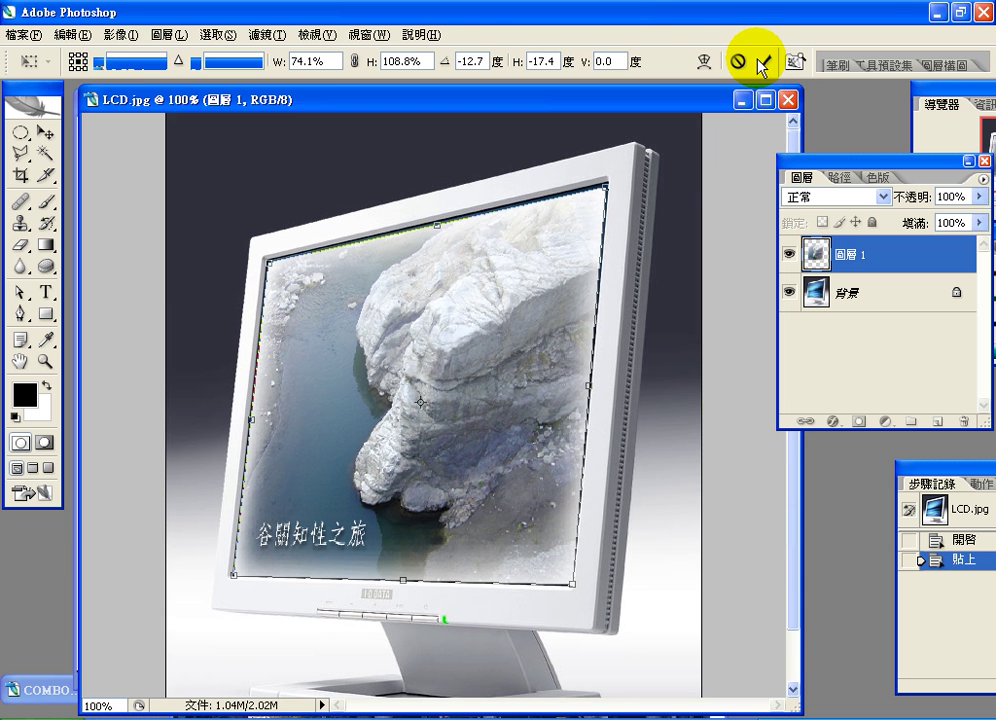
click(765, 62)
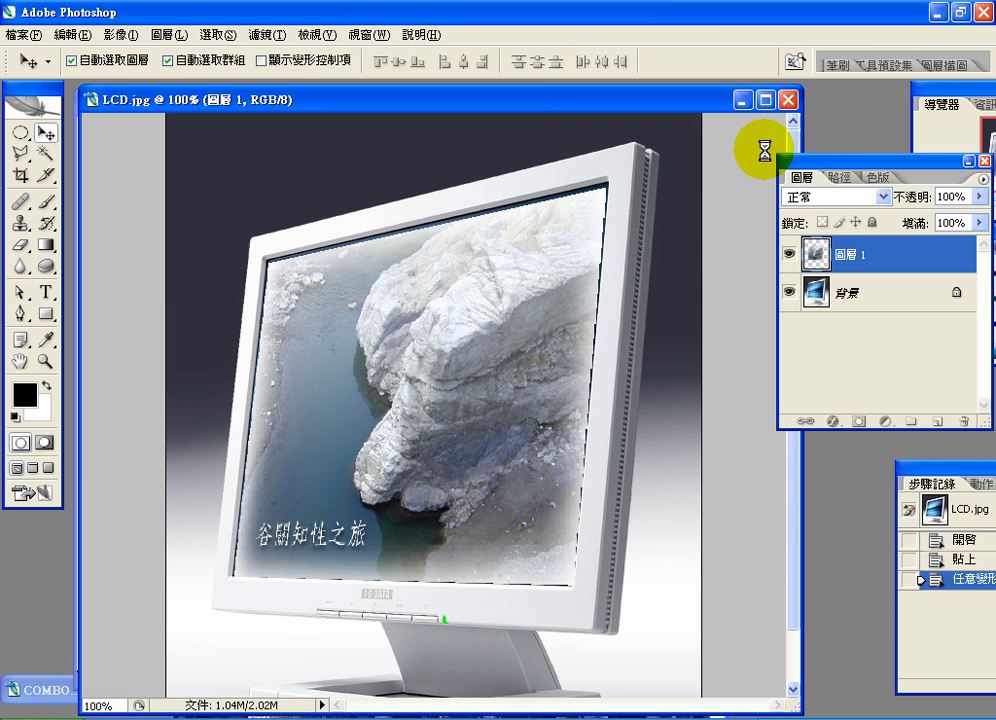
- Lower the opacity of the river photo layer (圖層 1) to 90%
drag(862, 163, 818, 130)
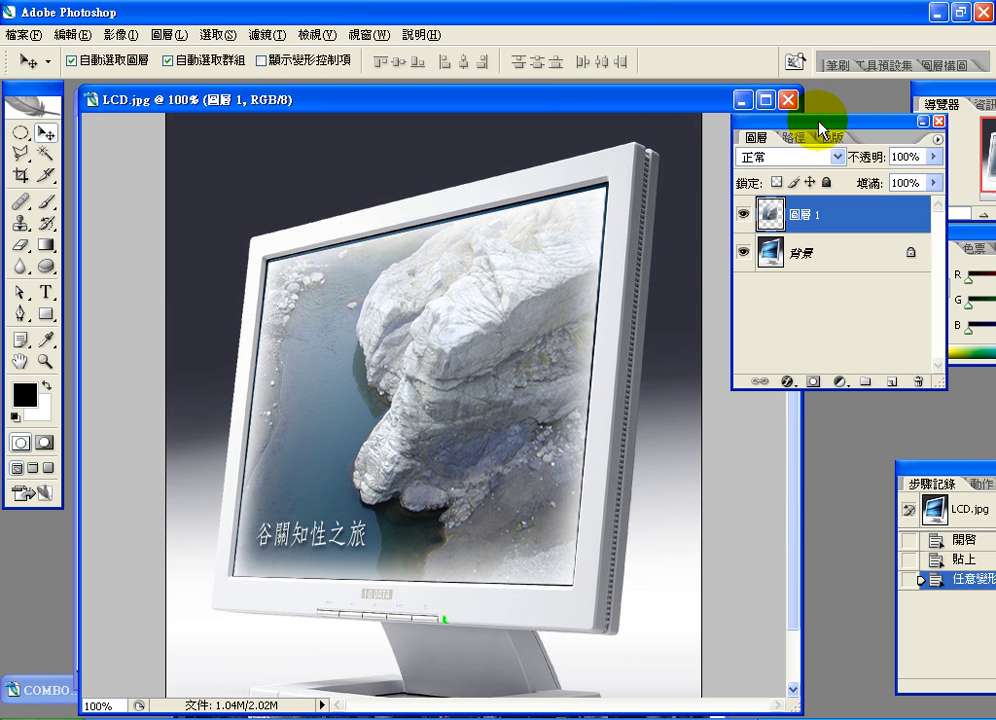
drag(934, 160, 920, 184)
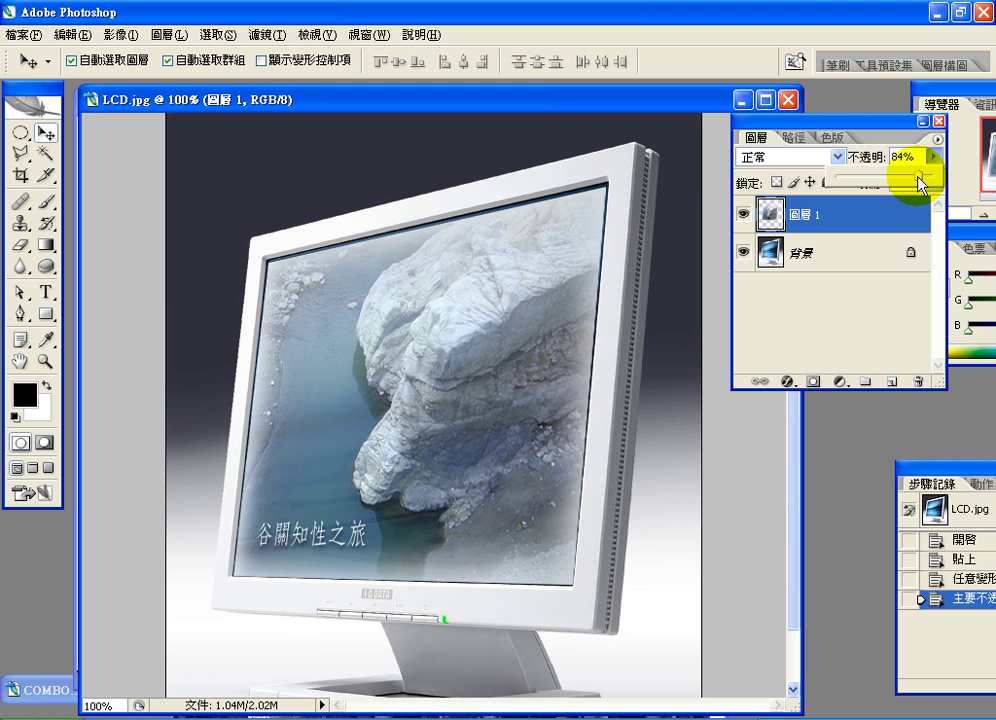
drag(917, 177, 924, 178)
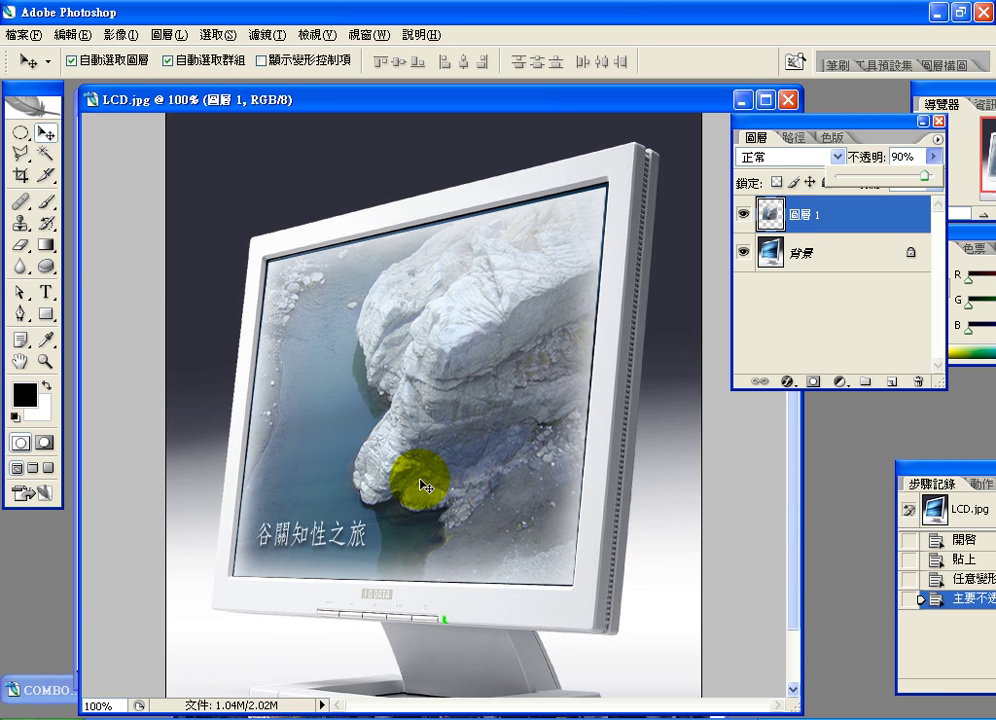
drag(780, 124, 855, 133)
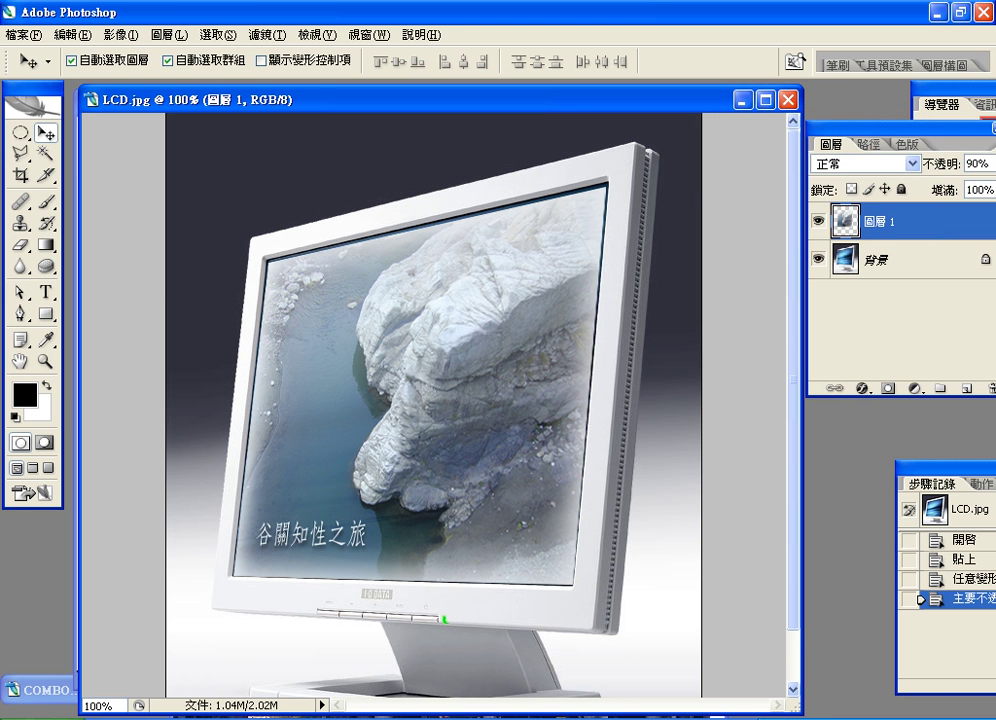
- Switch to Windows Explorer, open the folder 教材檔案\lesson05\變形工具練習 and look at the 變形工具練習 cube image there
key(alt+Tab)
double_click(423, 173)
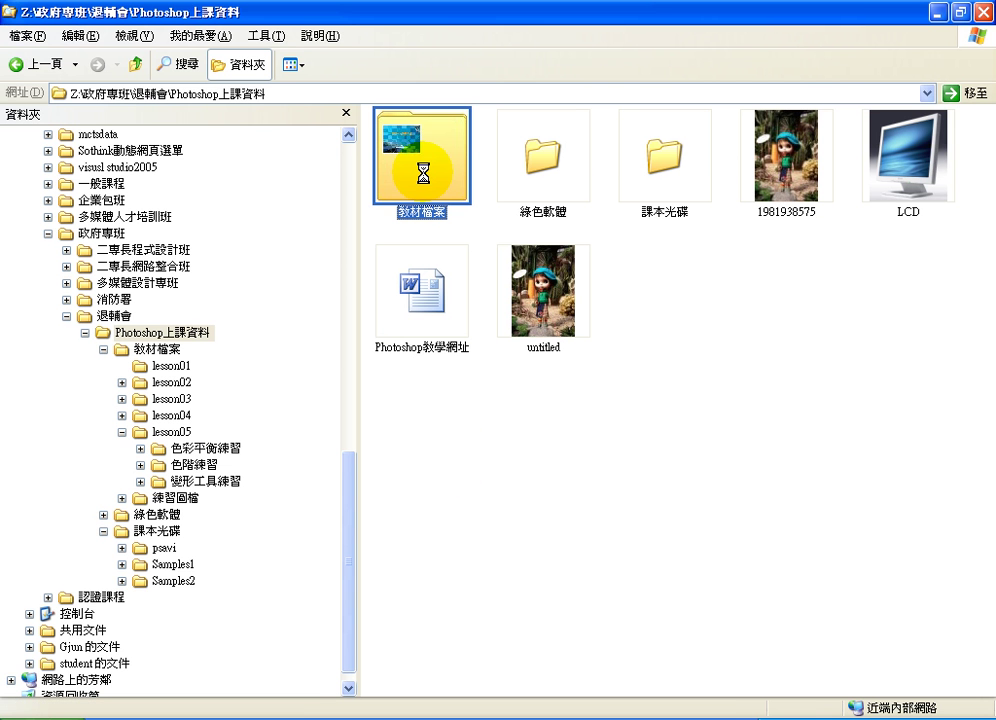
double_click(405, 197)
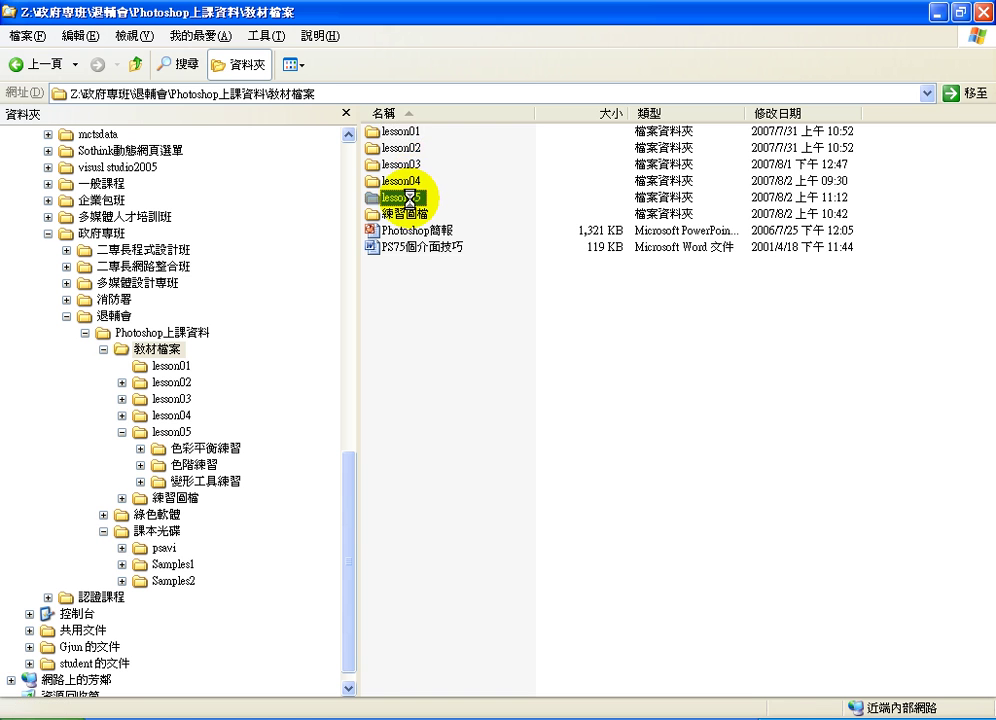
double_click(638, 168)
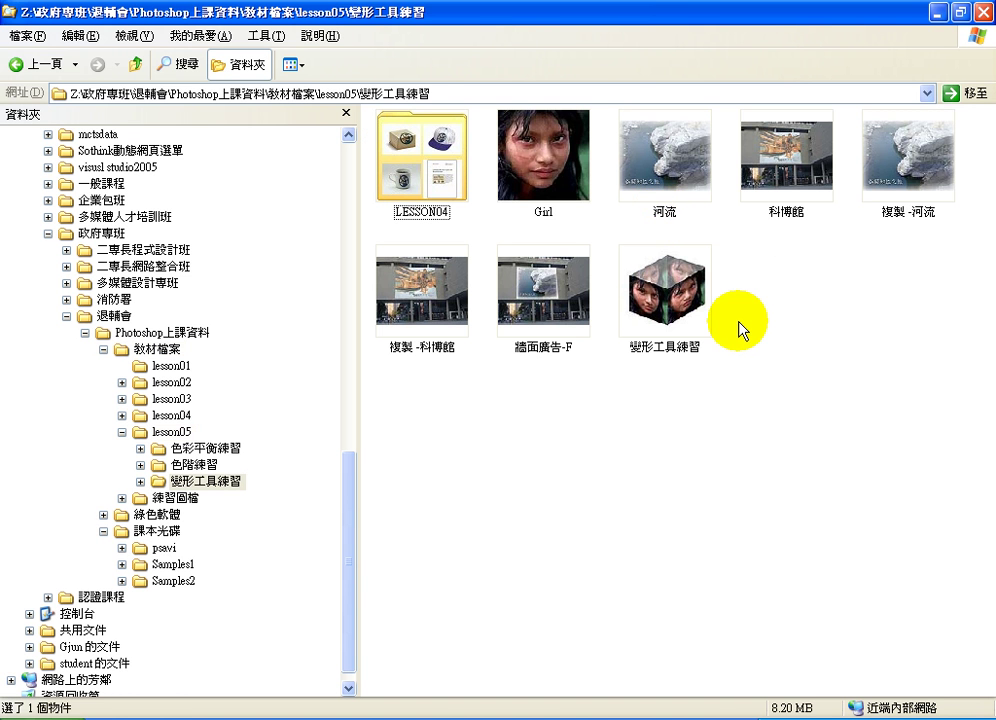
key(Right)
click(695, 338)
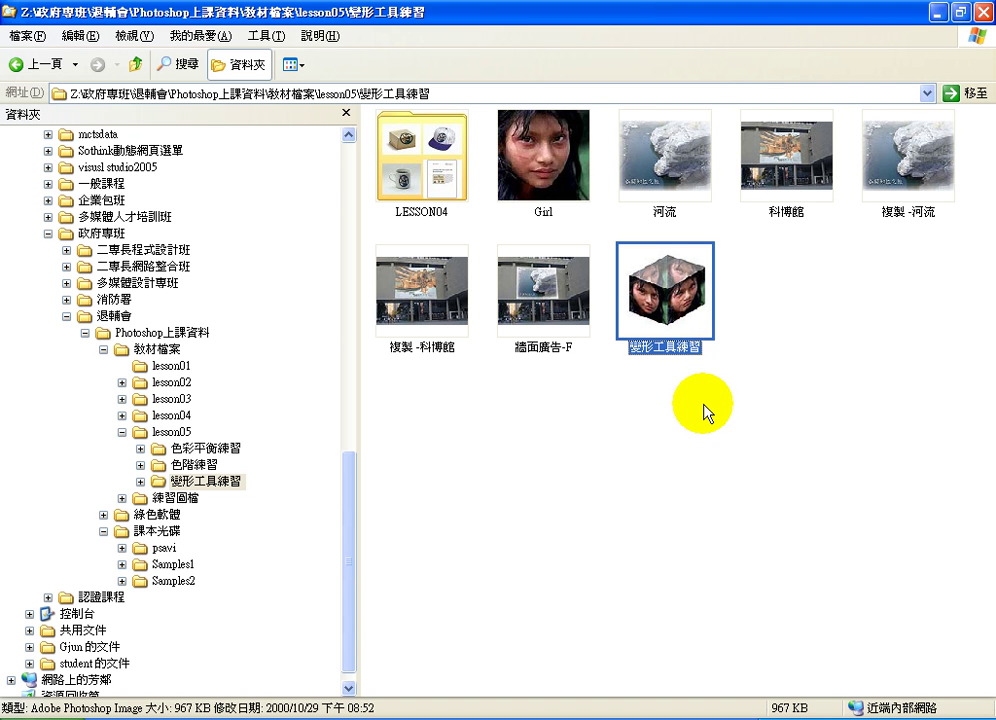
click(549, 547)
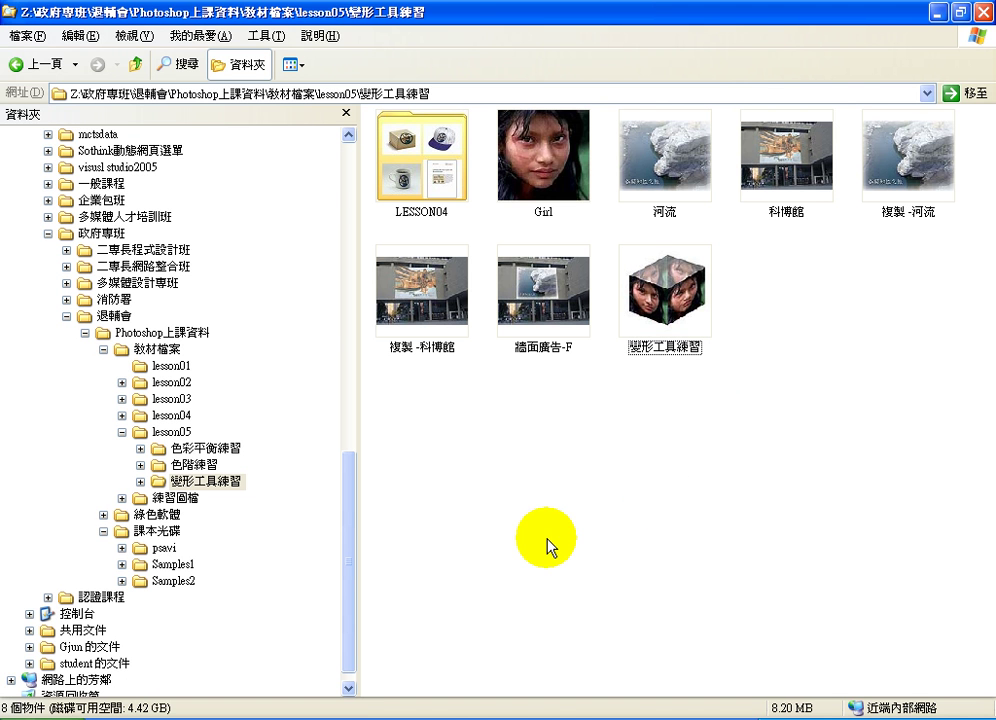
- Open the LESSON04 subfolder and display its files as thumbnails
click(442, 155)
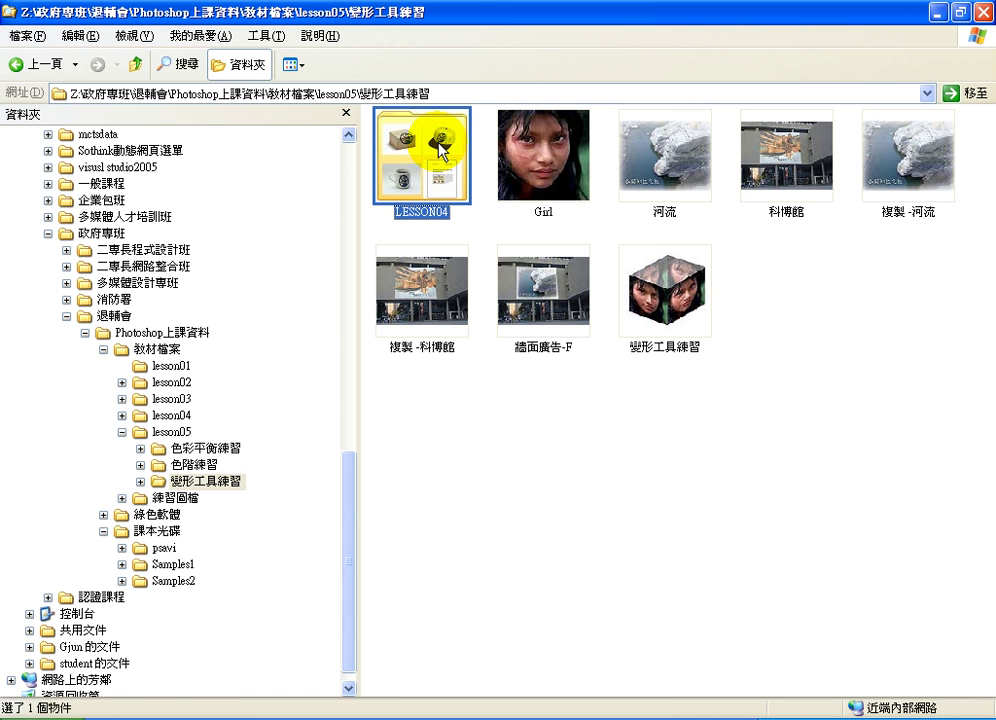
double_click(442, 150)
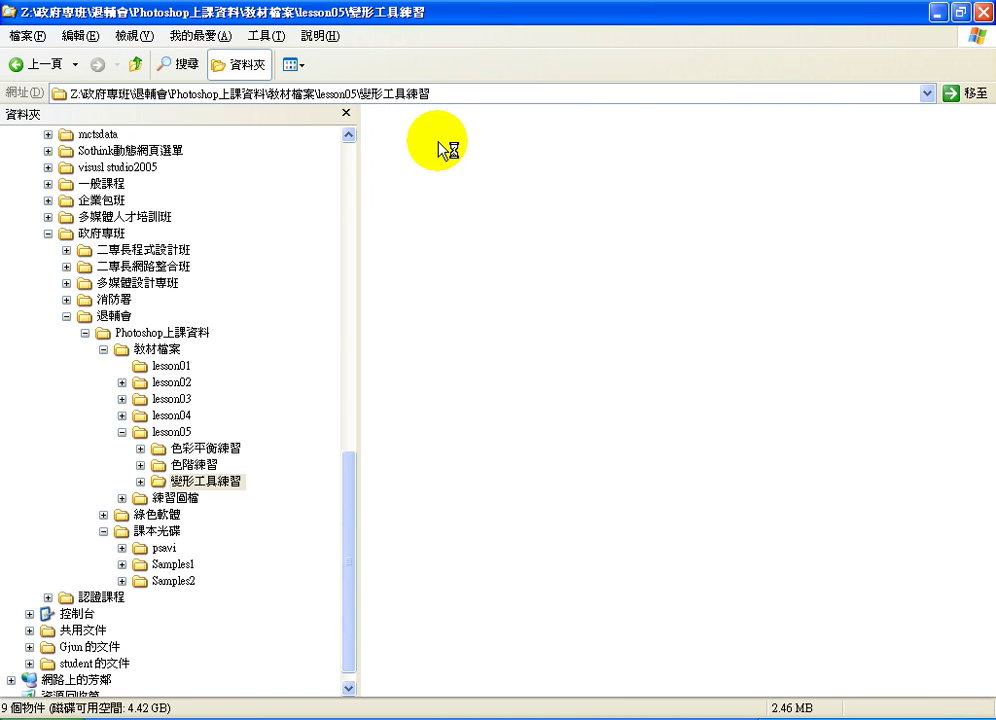
click(293, 64)
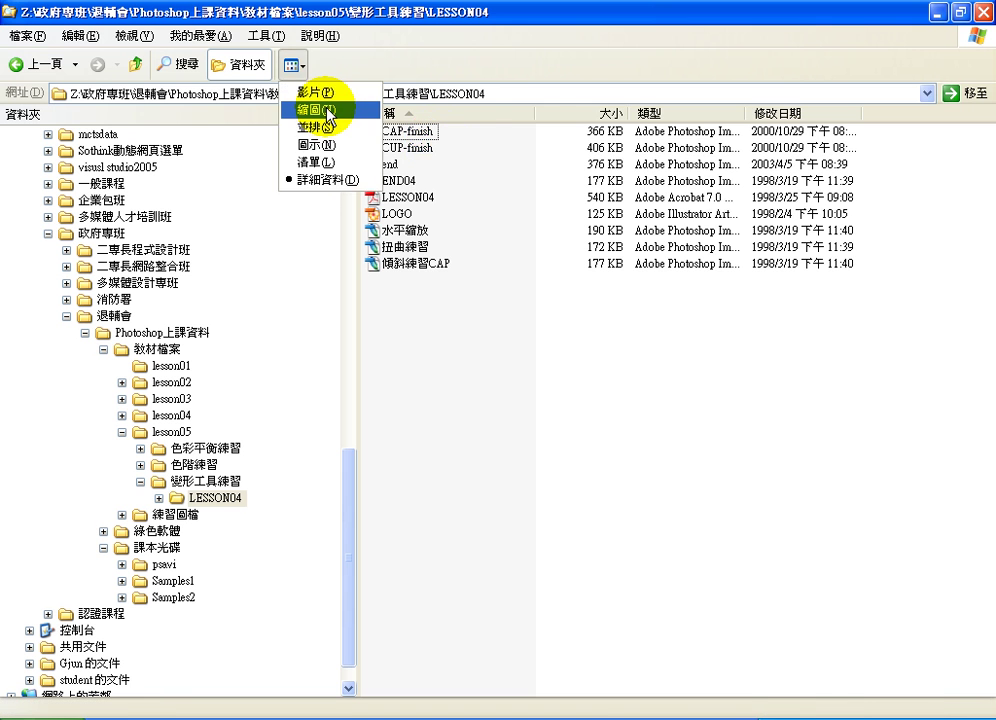
click(330, 110)
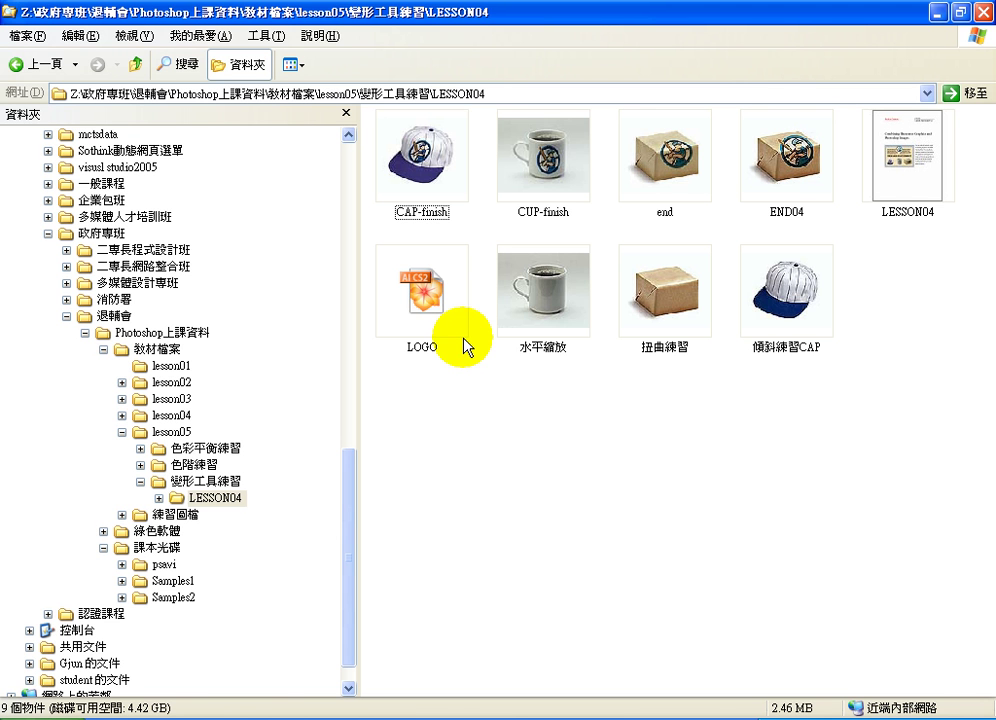
- Compare the plain mug file 水平縮放 with CUP-finish and LOGO, and open 水平縮放 in Photoshop
click(533, 318)
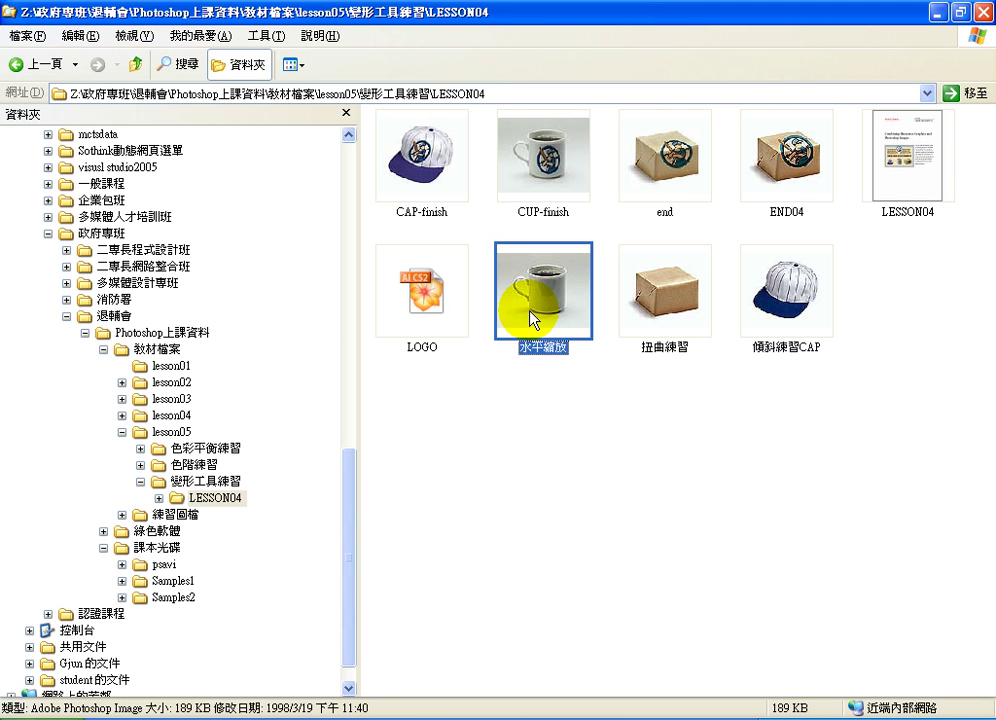
click(550, 195)
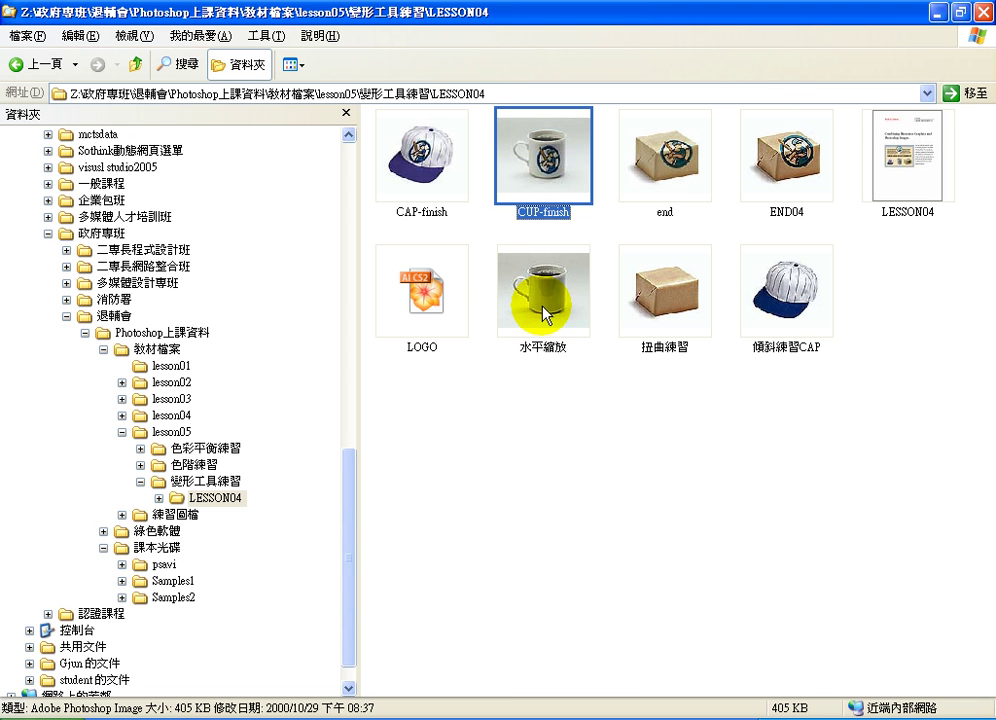
click(428, 304)
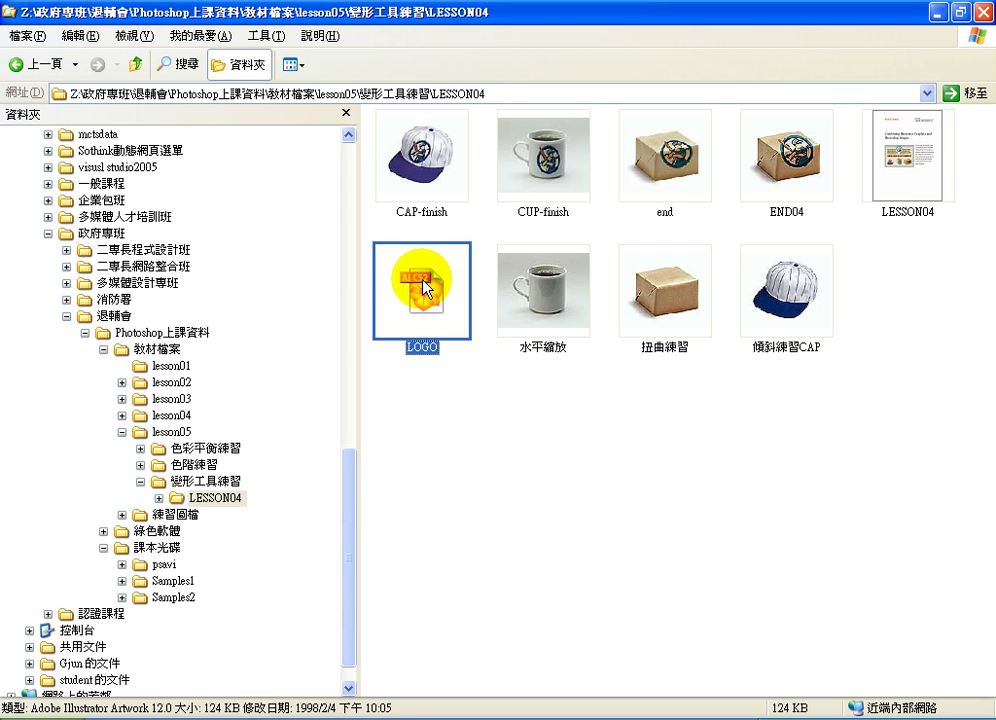
click(557, 300)
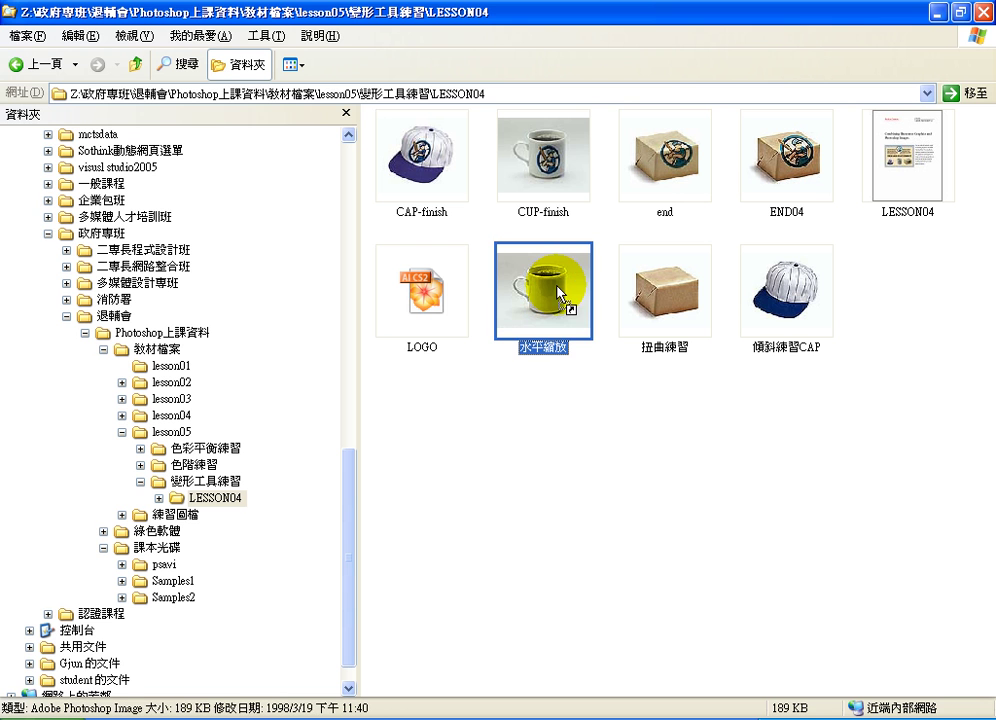
drag(557, 293, 314, 712)
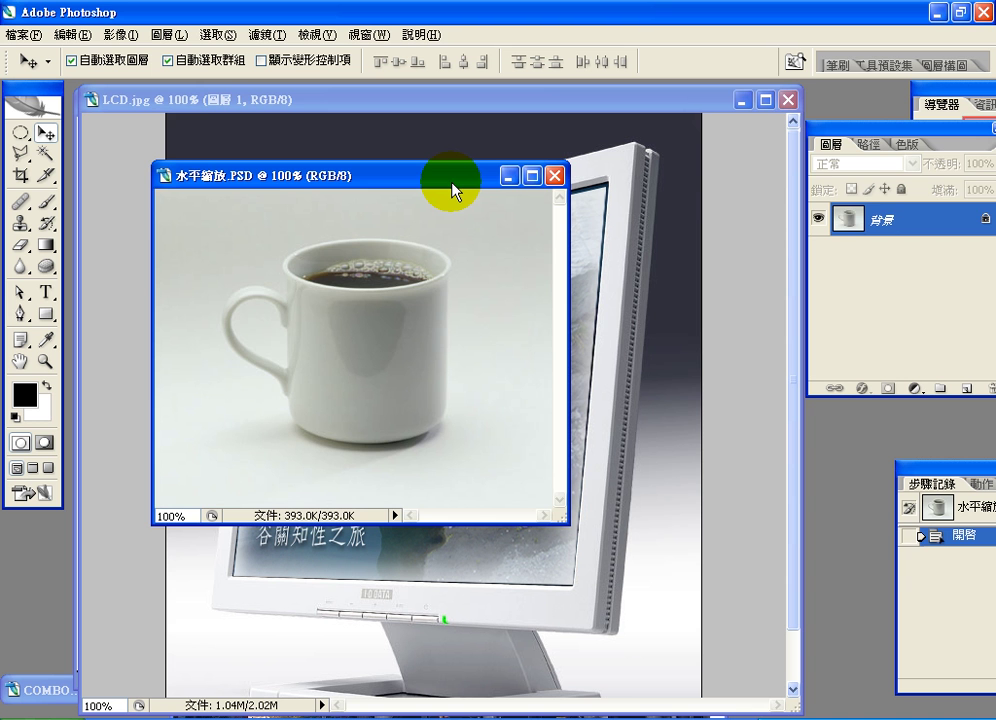
- Close the LCD.jpg document and open CUP-finish from the LESSON04 folder in Photoshop
click(789, 100)
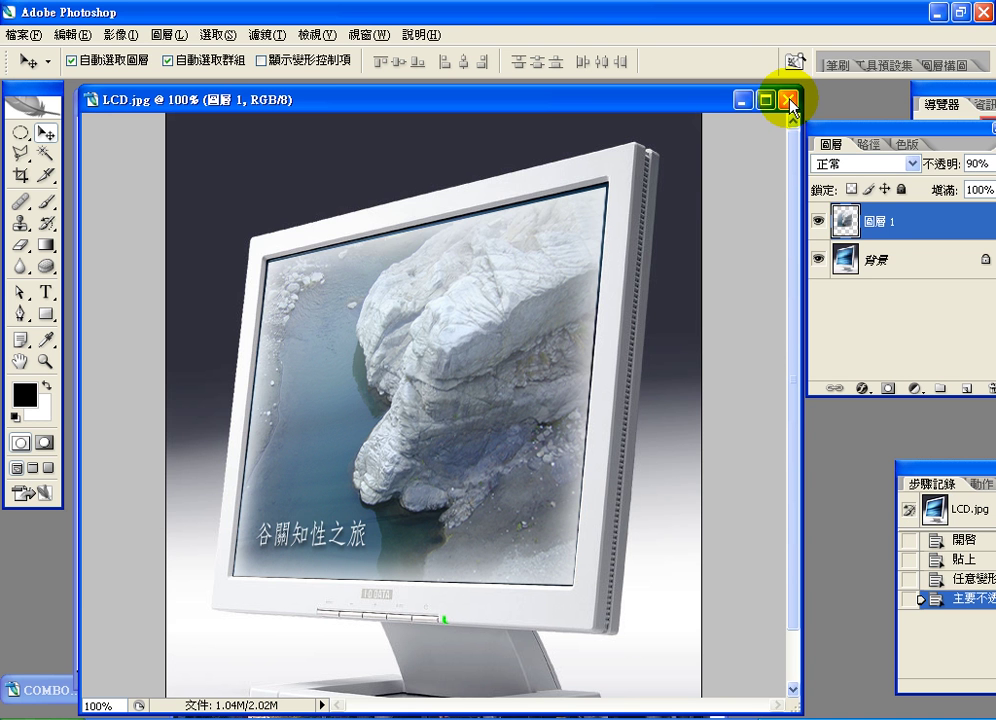
click(789, 100)
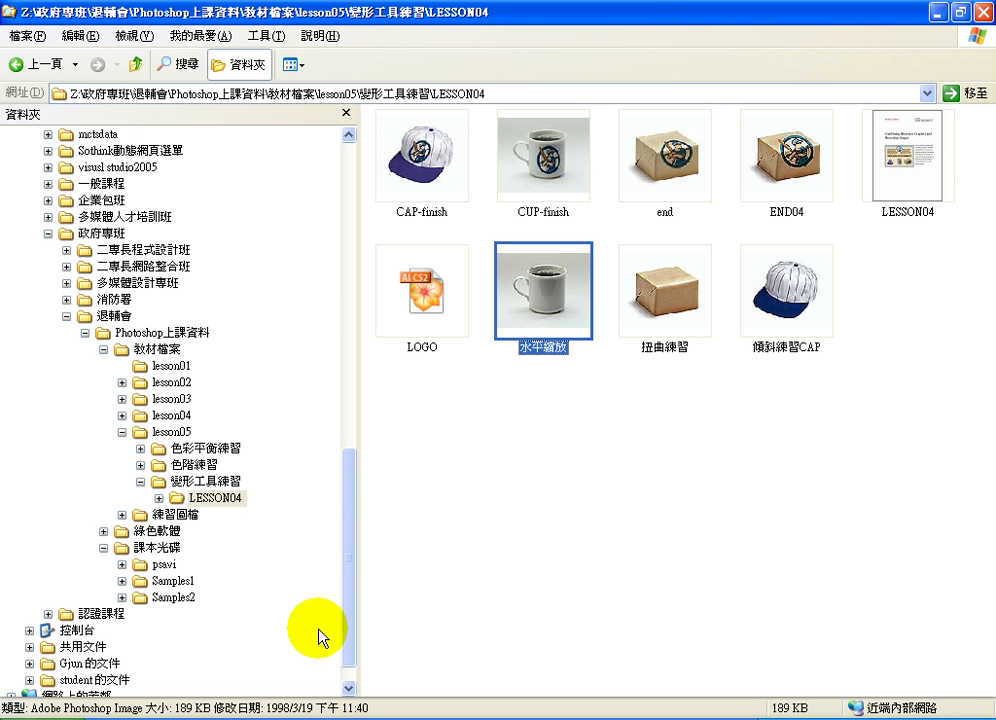
click(571, 183)
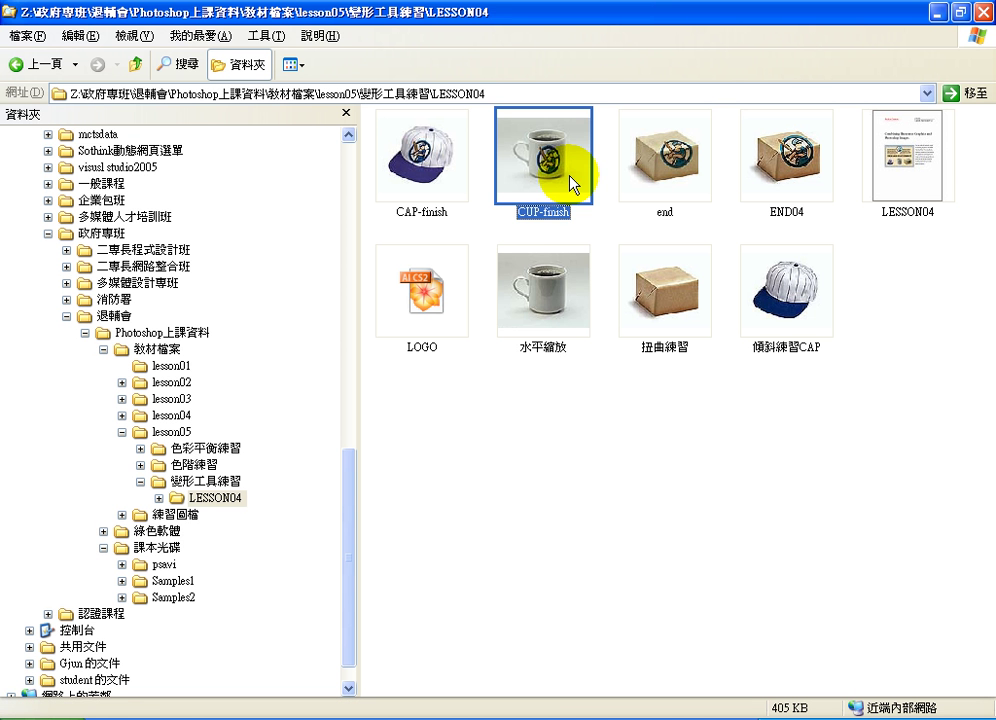
drag(571, 183, 542, 307)
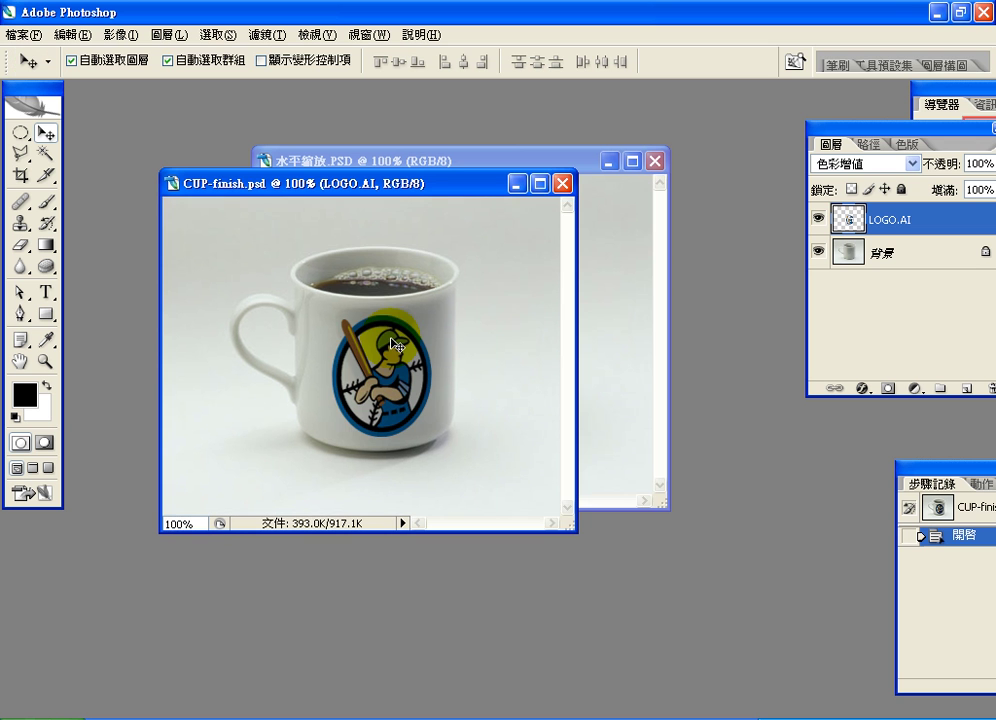
- Move the CUP-finish and 水平縮放 windows apart for comparison, and place the LOGO file from the LESSON04 folder into 水平縮放.PSD
drag(396, 197, 603, 298)
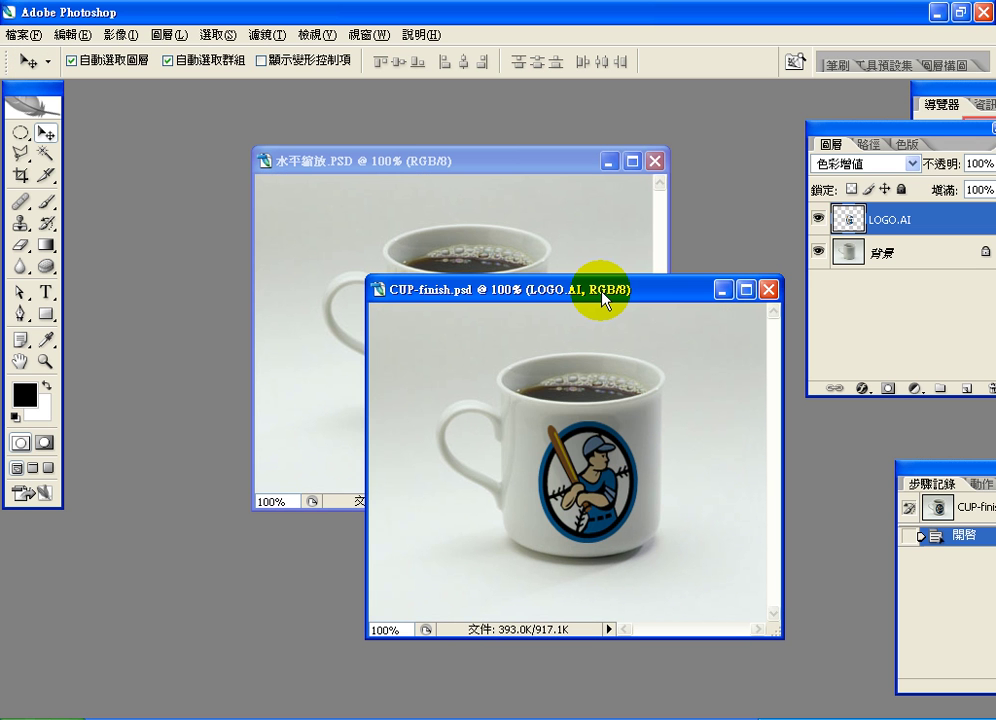
drag(518, 167, 432, 148)
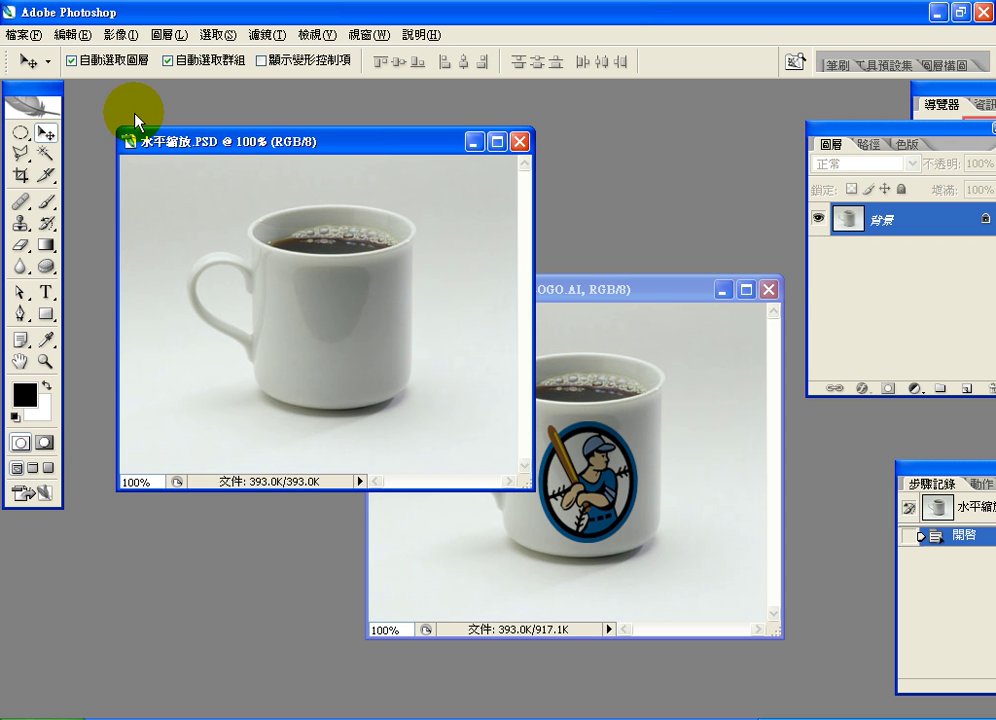
click(22, 34)
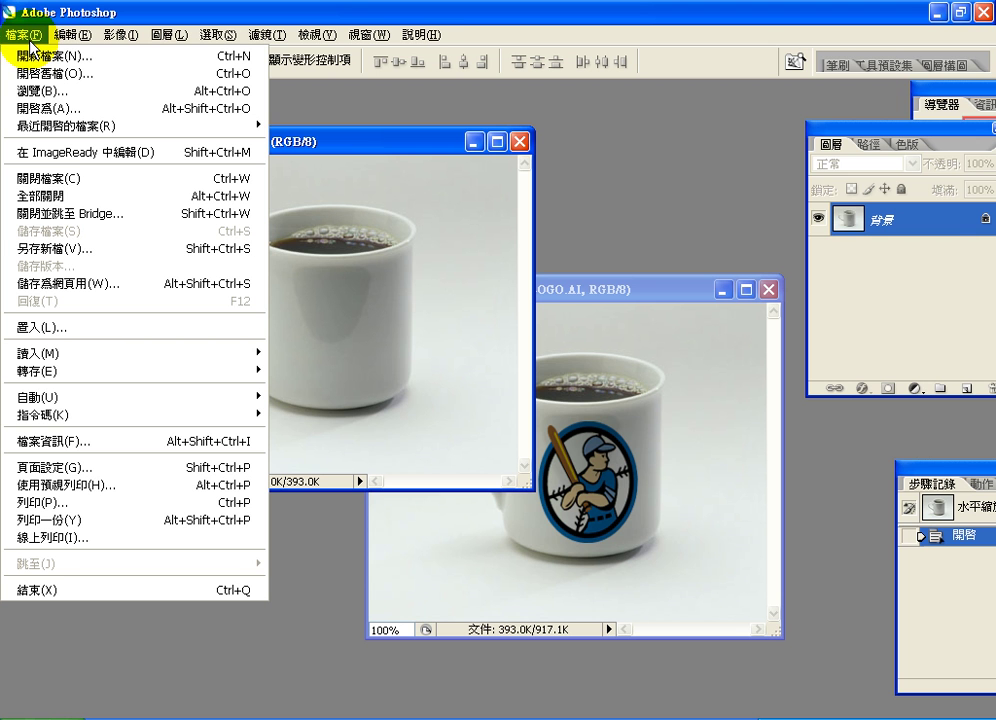
click(96, 328)
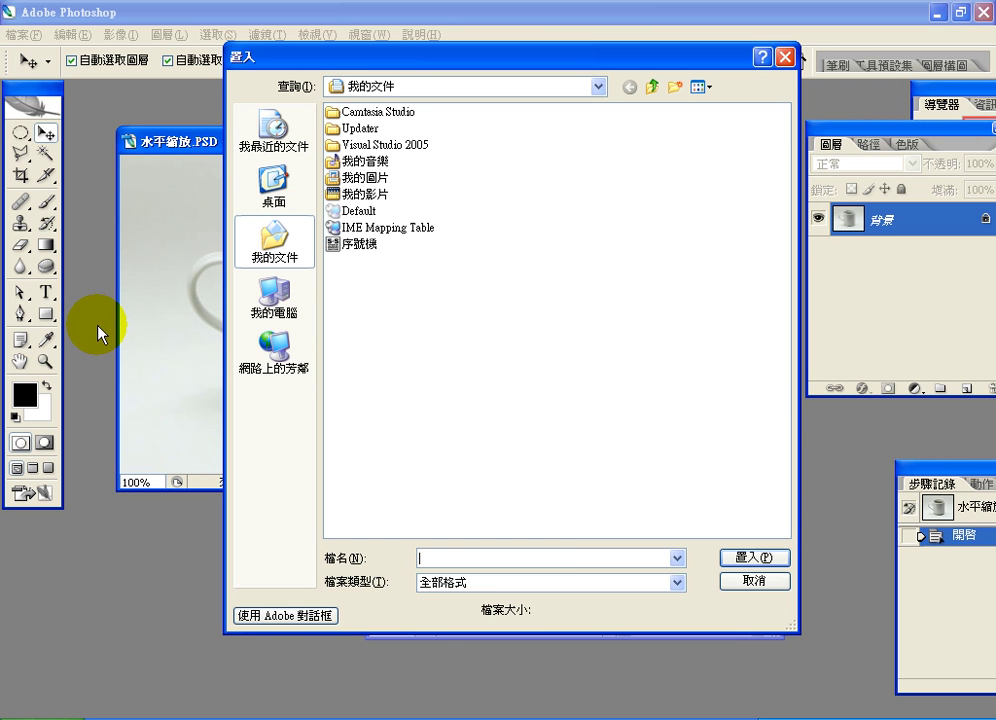
click(470, 582)
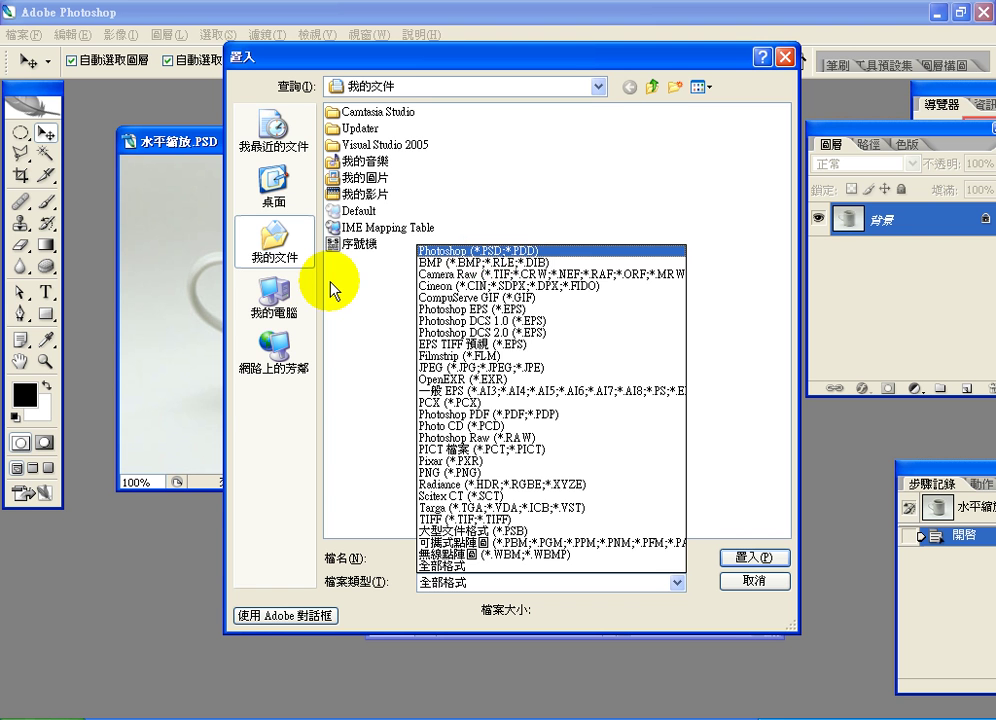
click(280, 289)
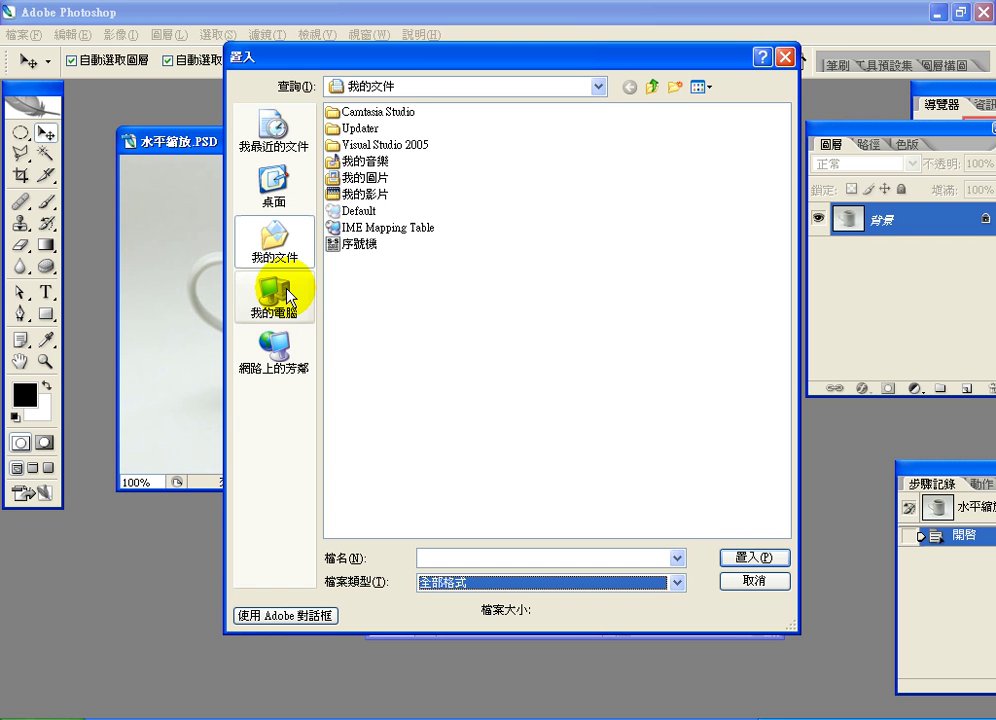
click(282, 295)
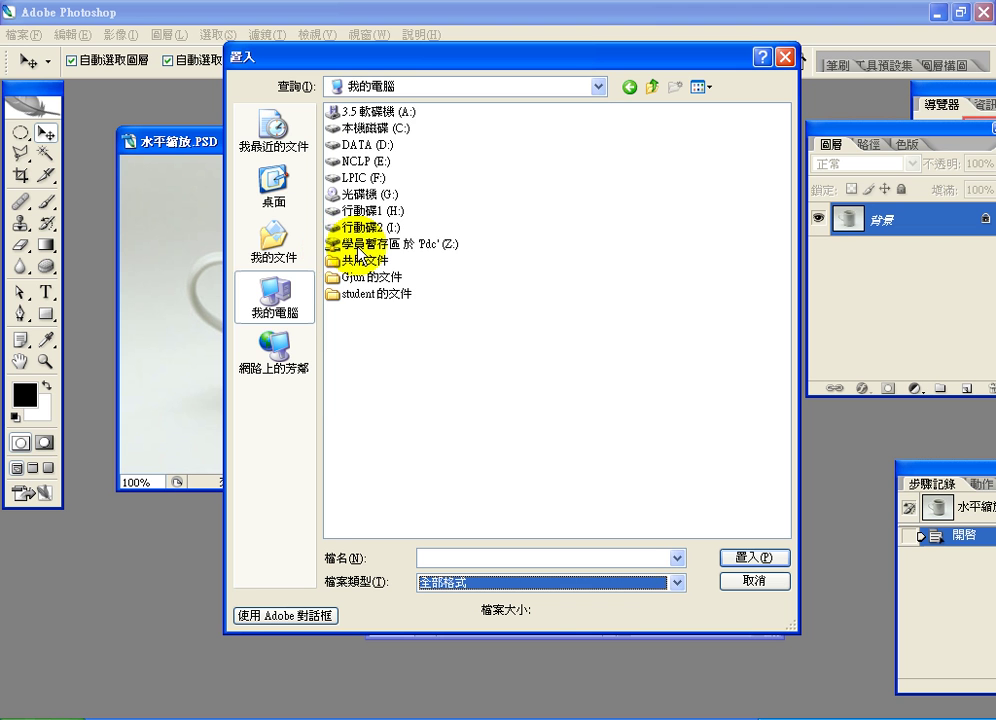
double_click(357, 245)
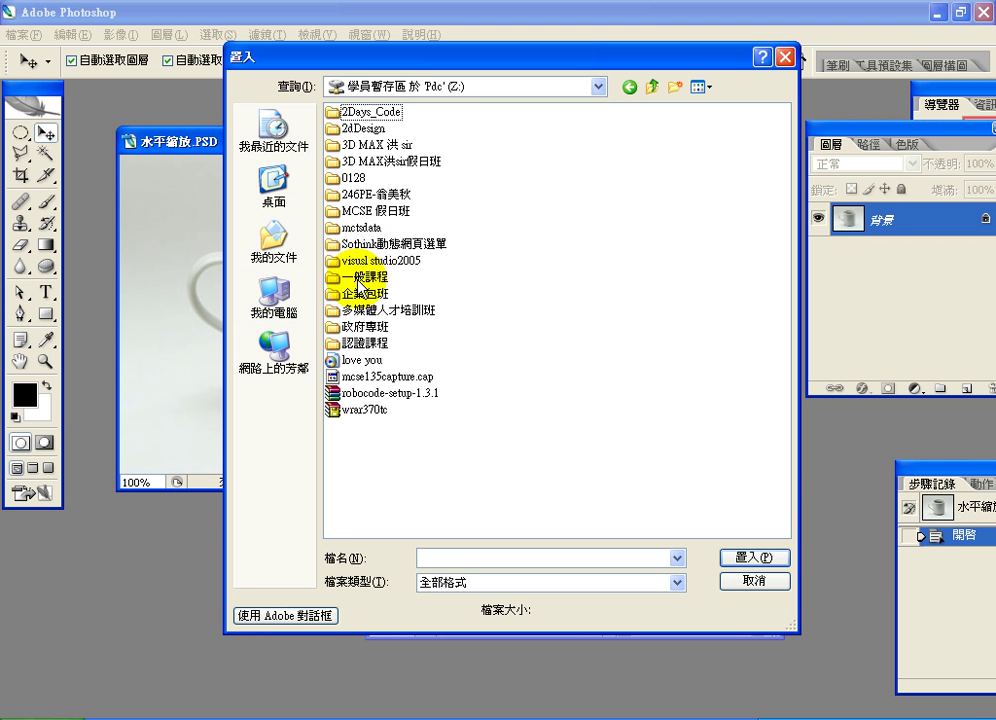
double_click(358, 328)
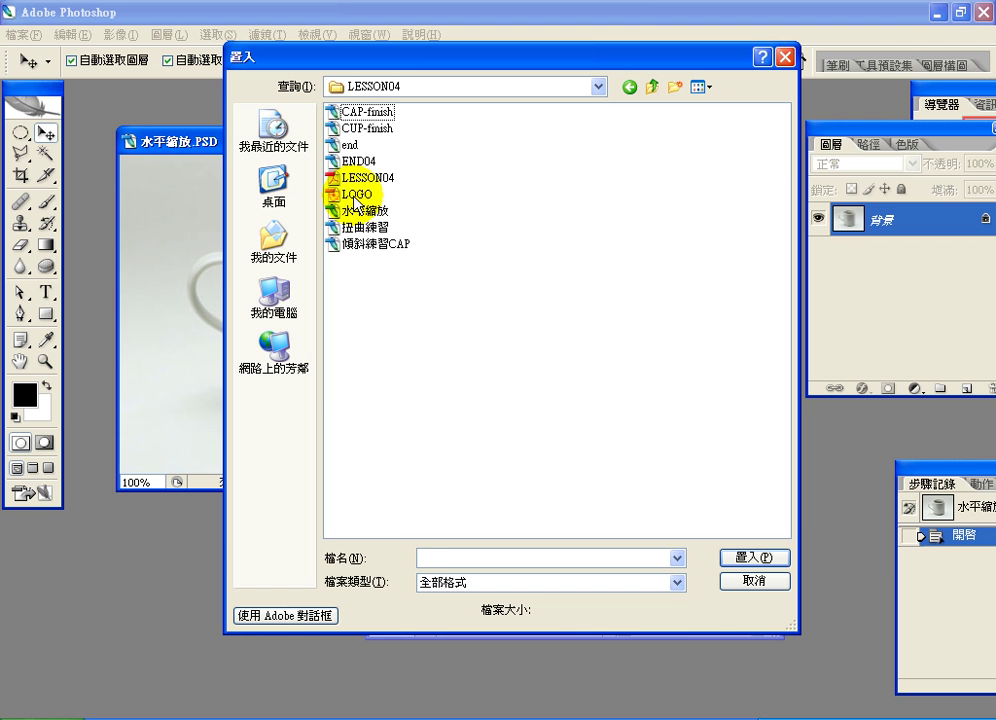
click(357, 196)
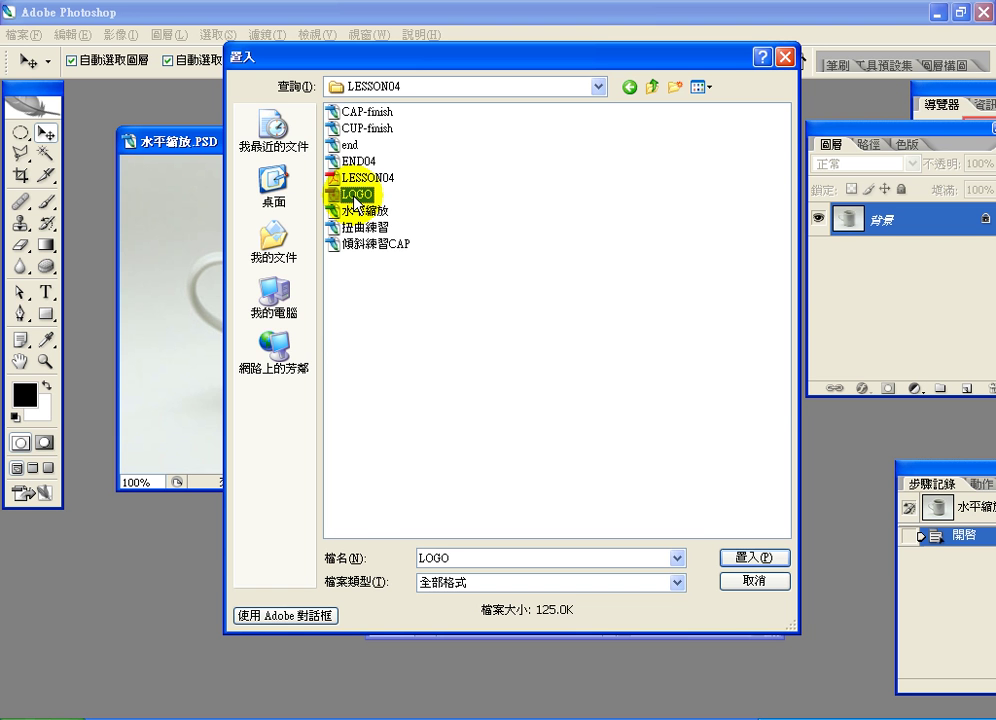
click(746, 557)
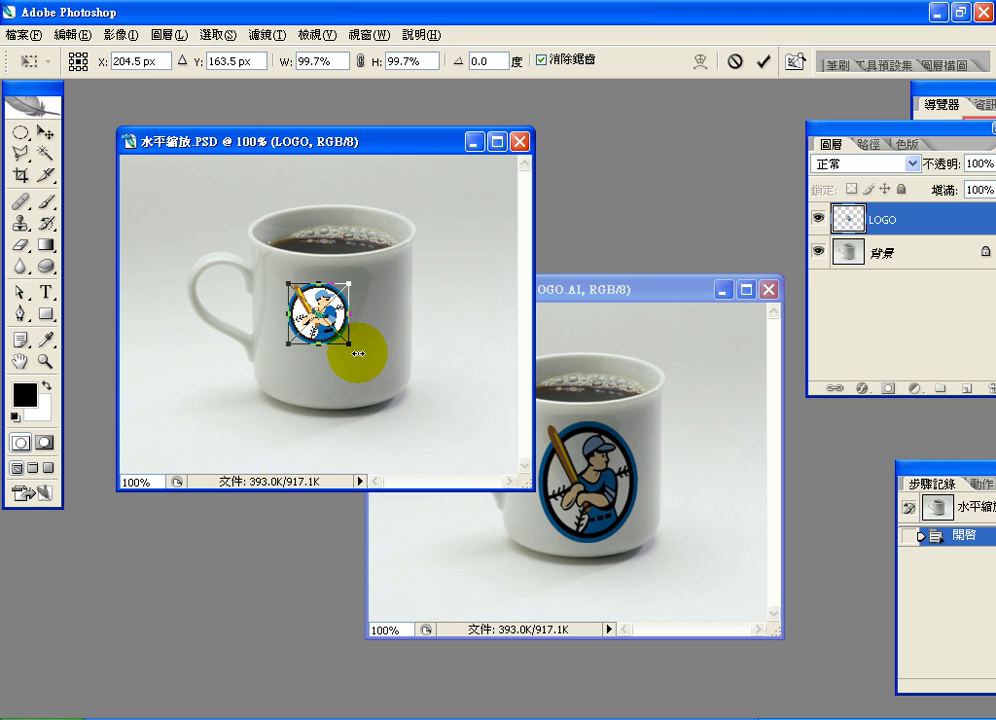
- Scale the placed logo to 186.8%, narrow its width to 164.6%, commit the placement and shift it slightly up on the mug
drag(349, 343, 373, 345)
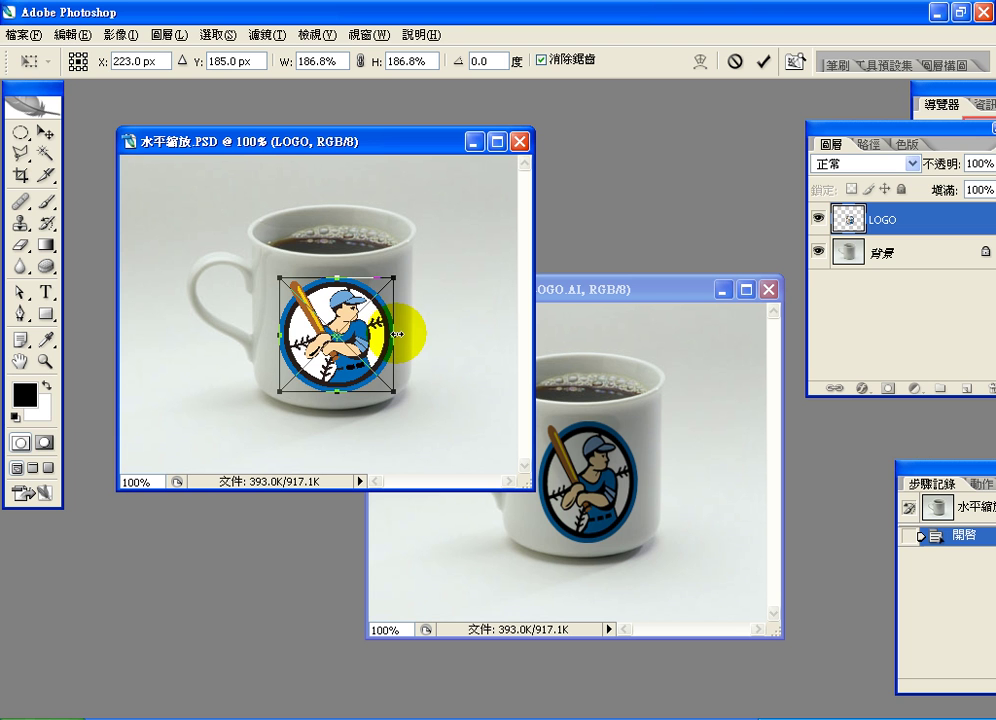
mouse_move(395, 334)
mouse_down()
mouse_move(382, 334)
mouse_move(386, 319)
mouse_up()
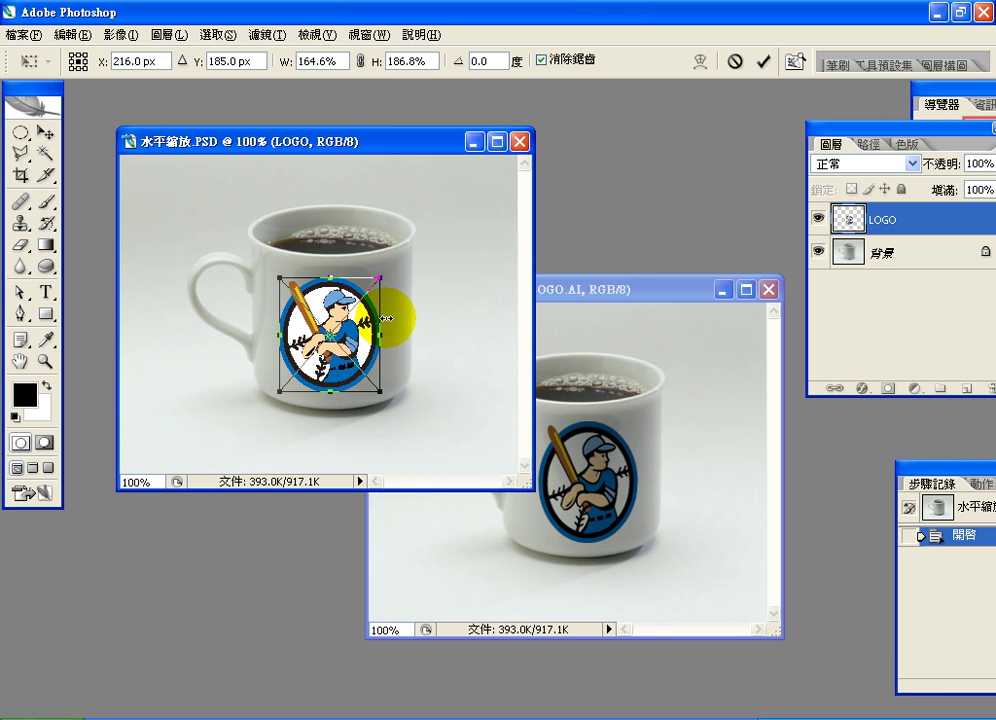
click(764, 63)
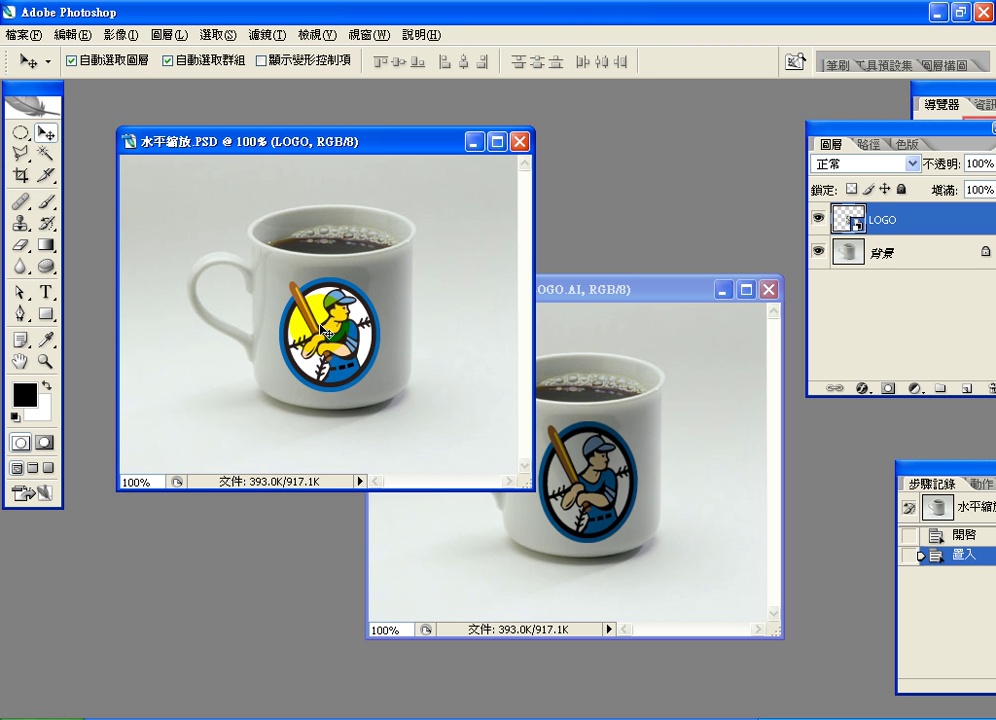
key(shift+Left)
drag(319, 340, 341, 328)
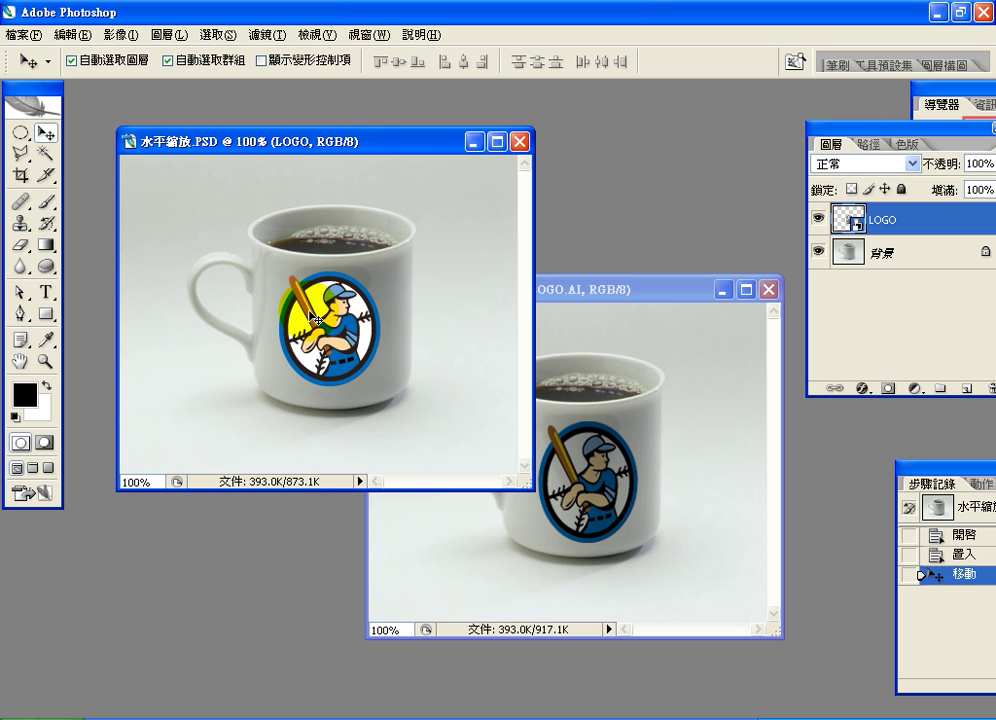
- Bring the whole Layers palette into view and examine the groups of blend modes available for the LOGO layer
drag(880, 128, 724, 124)
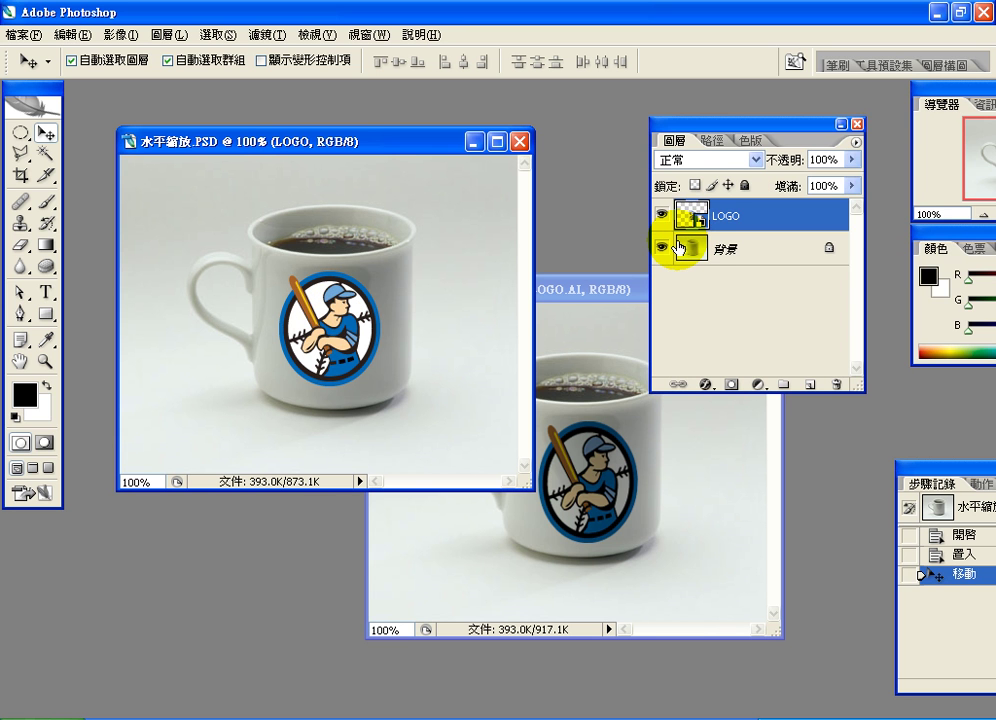
drag(679, 247, 680, 241)
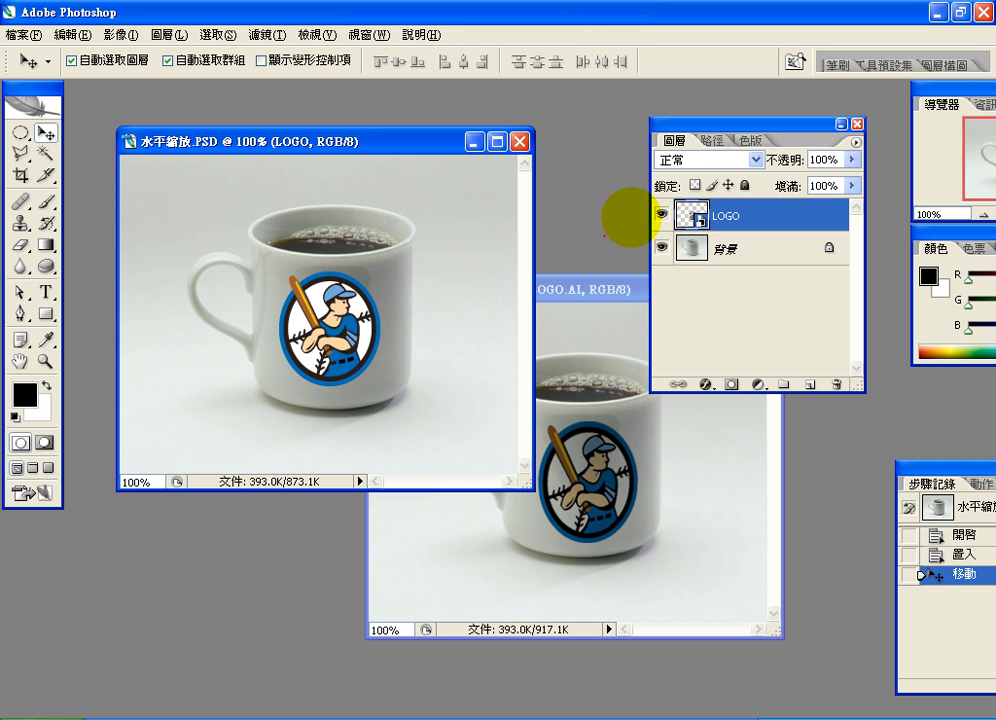
mouse_move(712, 170)
mouse_down()
mouse_move(652, 179)
mouse_move(728, 166)
mouse_up()
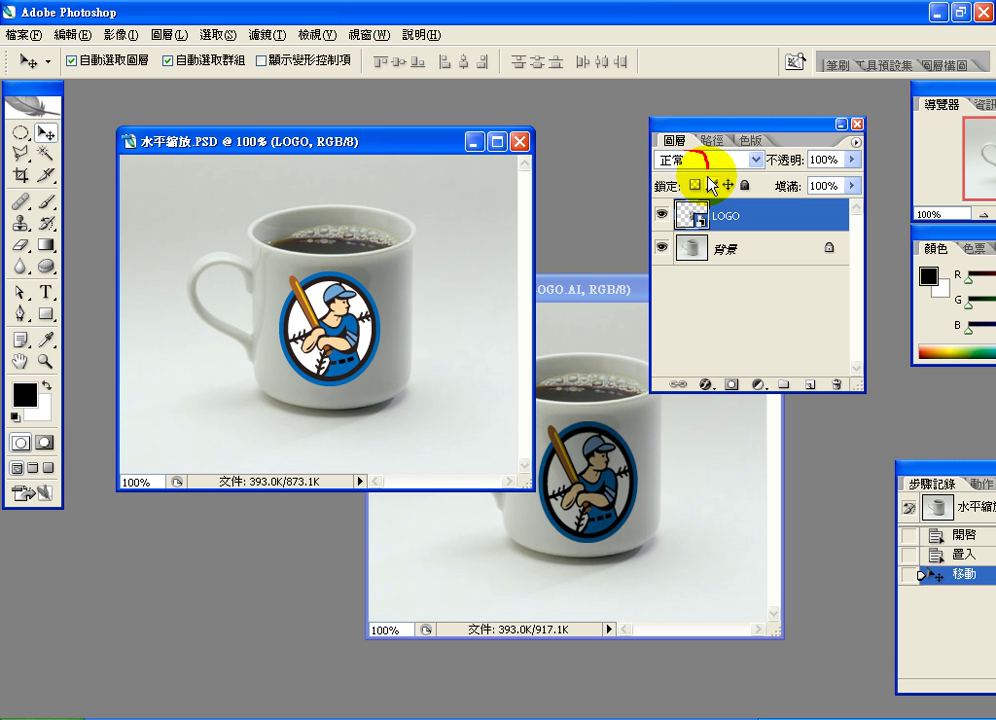
click(756, 160)
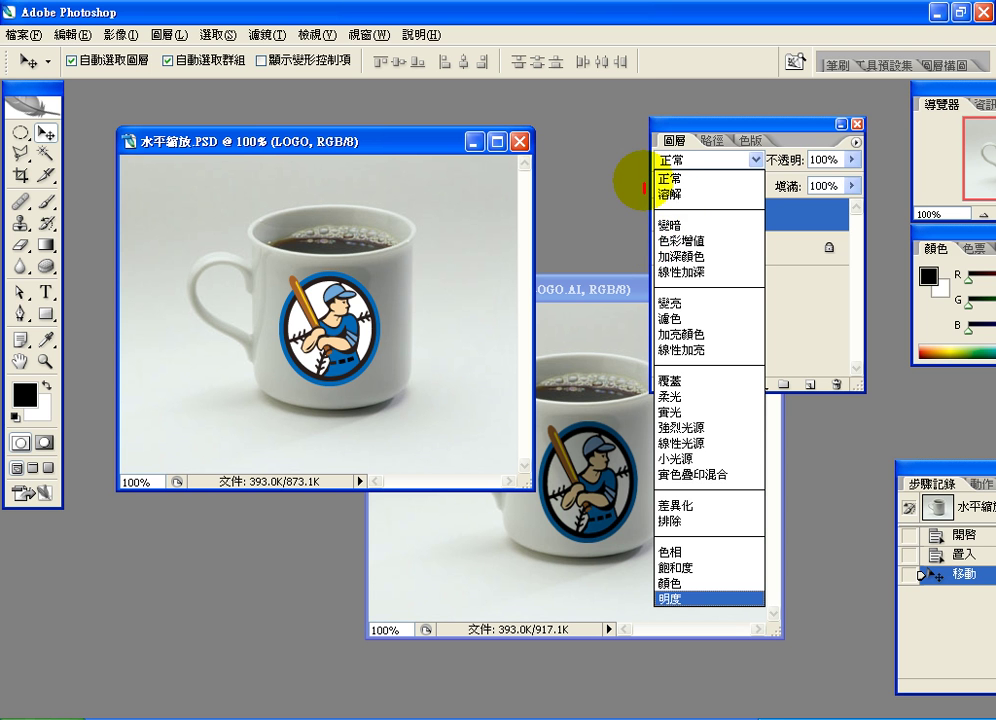
drag(643, 187, 660, 210)
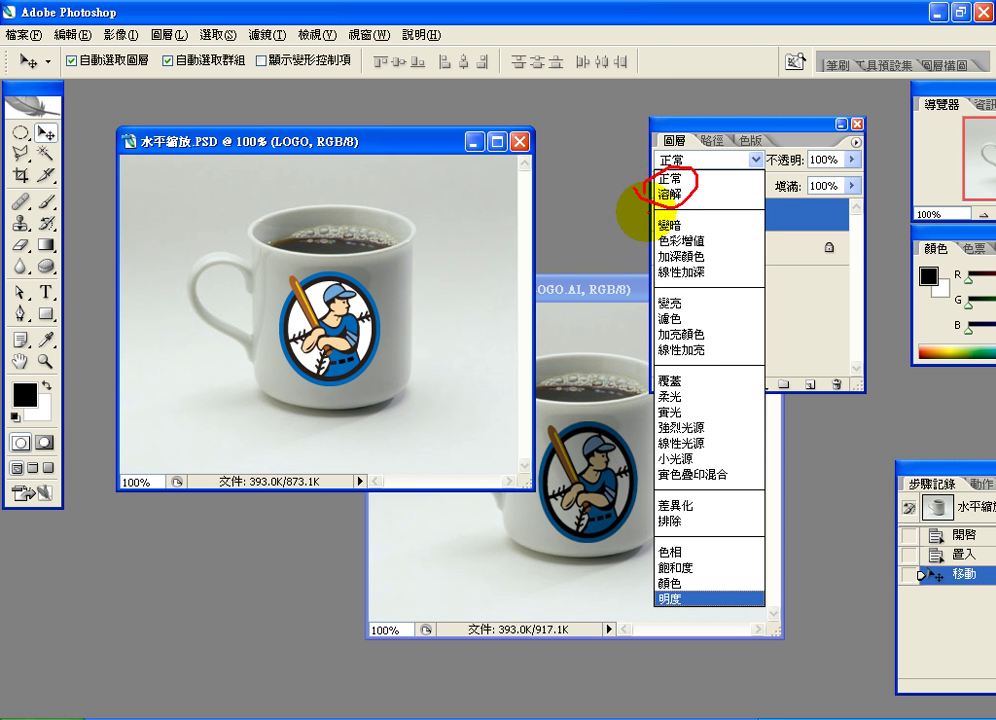
drag(646, 211, 736, 211)
mouse_move(736, 211)
mouse_down()
mouse_move(765, 258)
mouse_move(715, 283)
mouse_move(646, 272)
mouse_up()
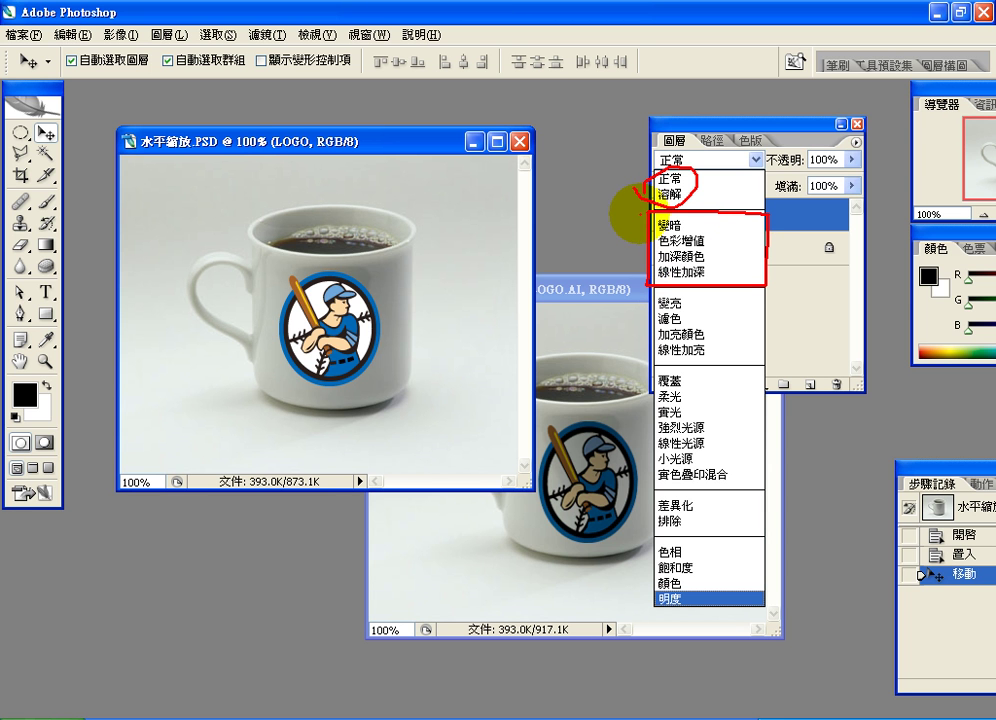
mouse_move(600, 223)
mouse_down()
mouse_move(650, 223)
mouse_move(632, 234)
mouse_up()
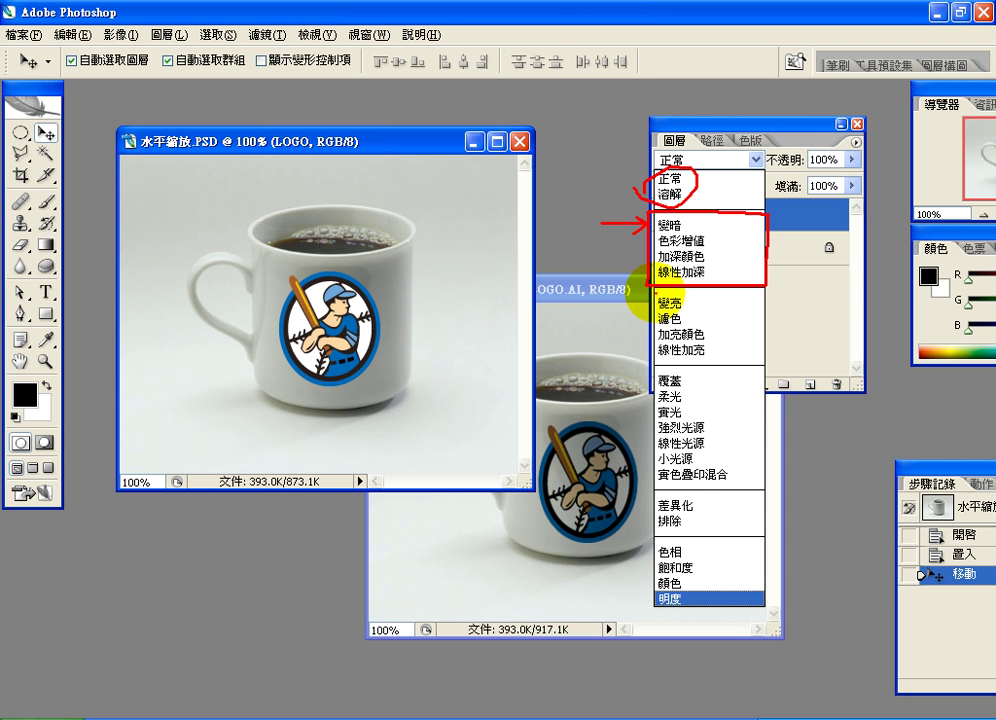
mouse_move(637, 350)
mouse_down()
mouse_move(729, 345)
mouse_move(645, 290)
mouse_up()
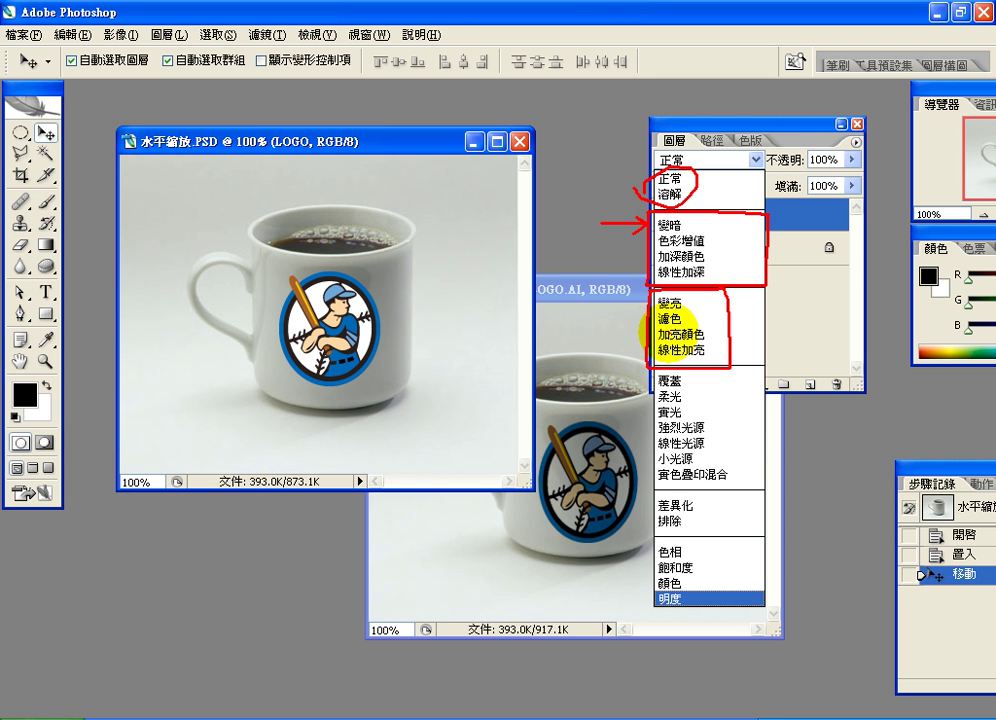
drag(648, 378, 646, 504)
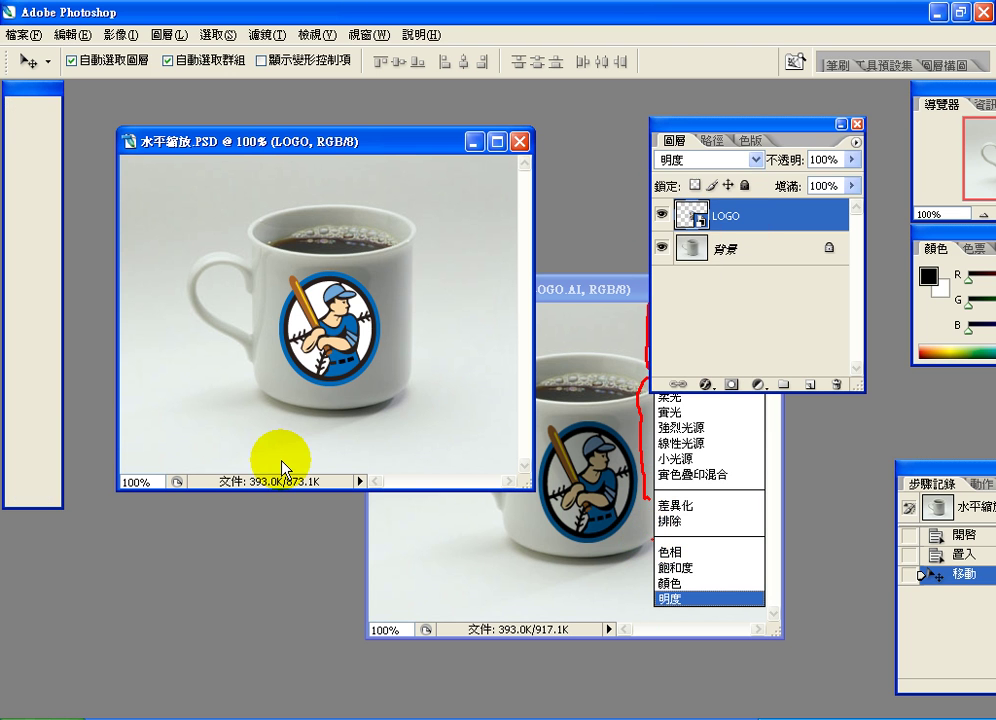
- Compare the LOGO layer on the mug in the 色彩增值 and 正常 blend modes, ending on 正常
click(755, 161)
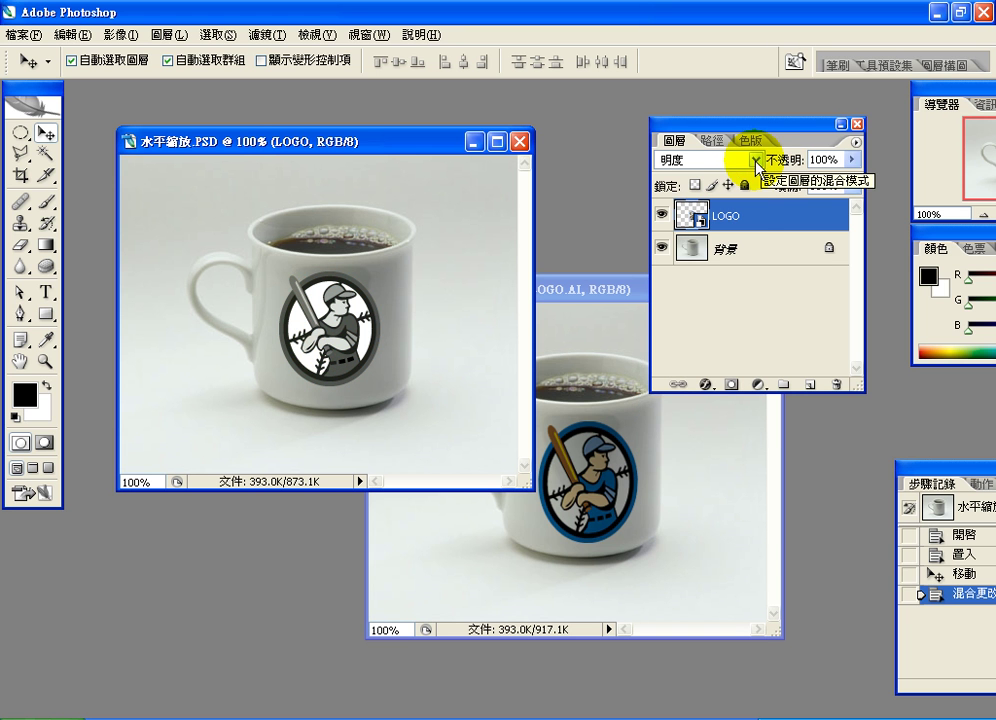
click(757, 162)
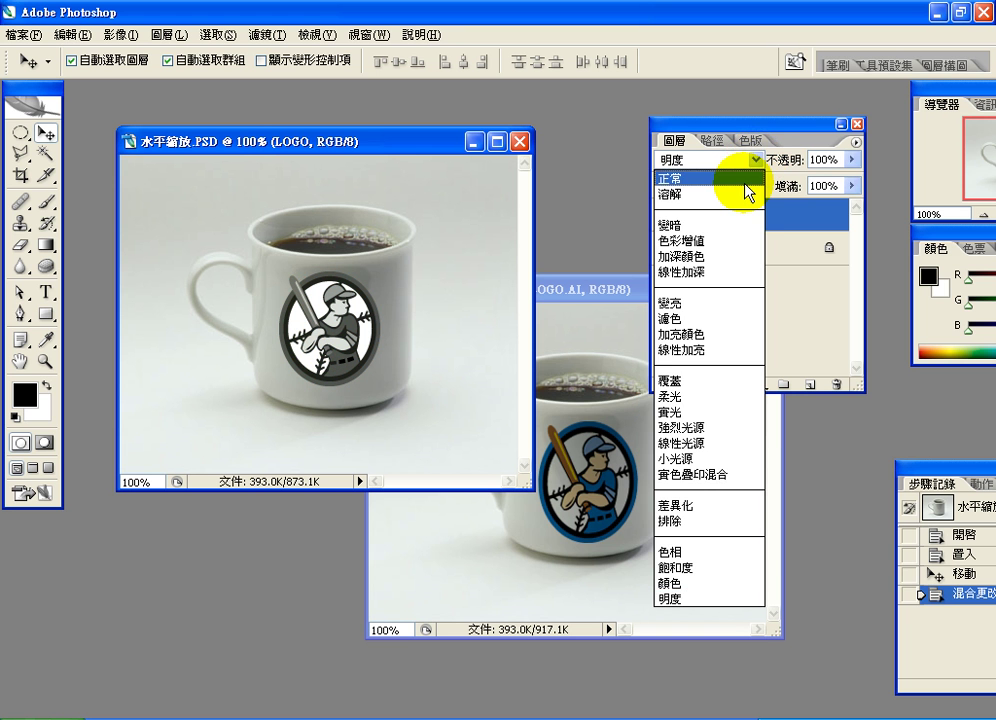
click(735, 244)
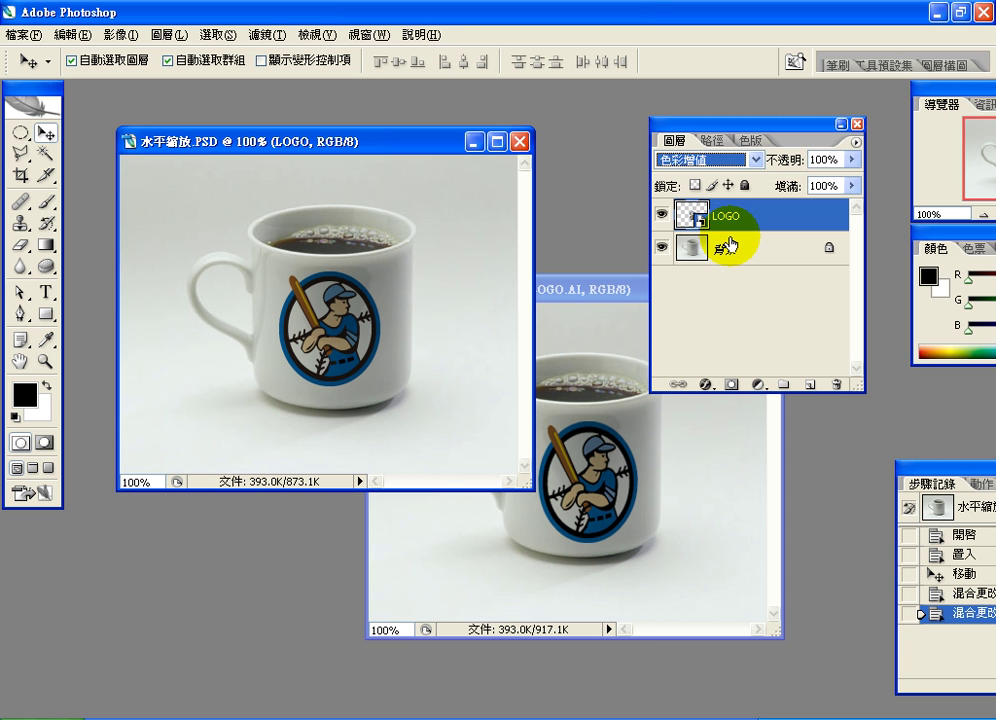
click(729, 161)
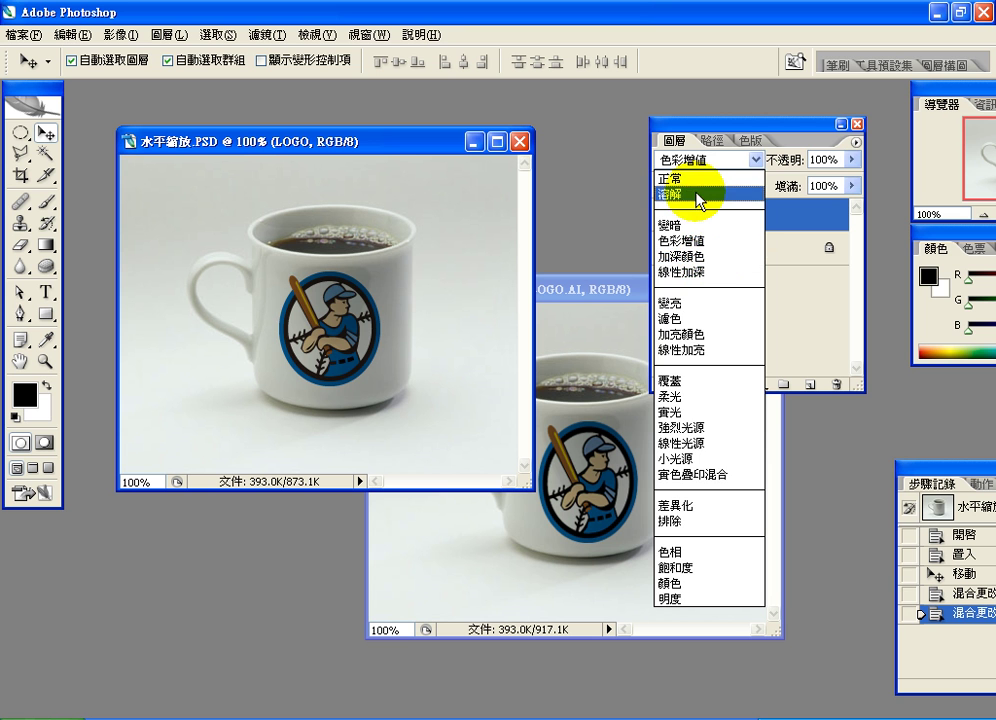
click(697, 180)
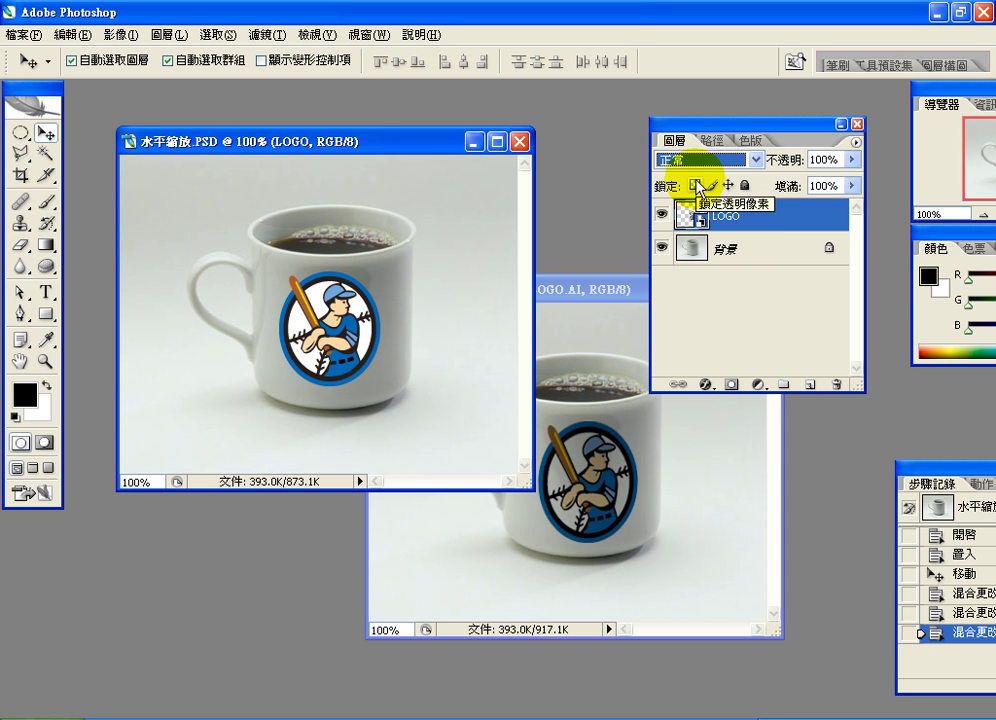
click(701, 162)
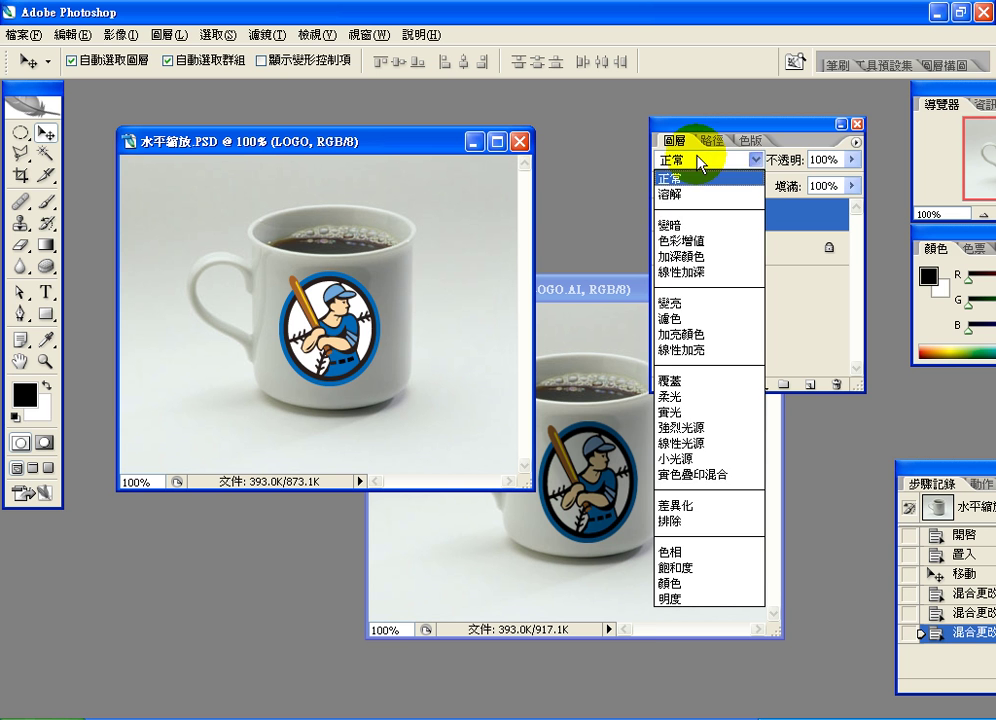
click(693, 242)
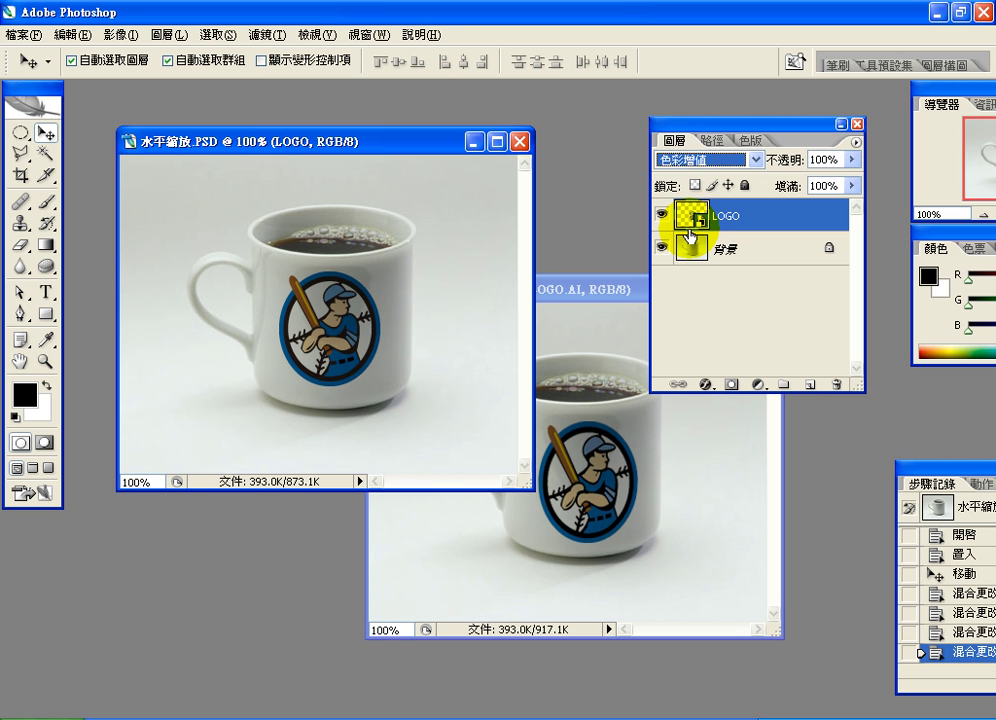
click(678, 170)
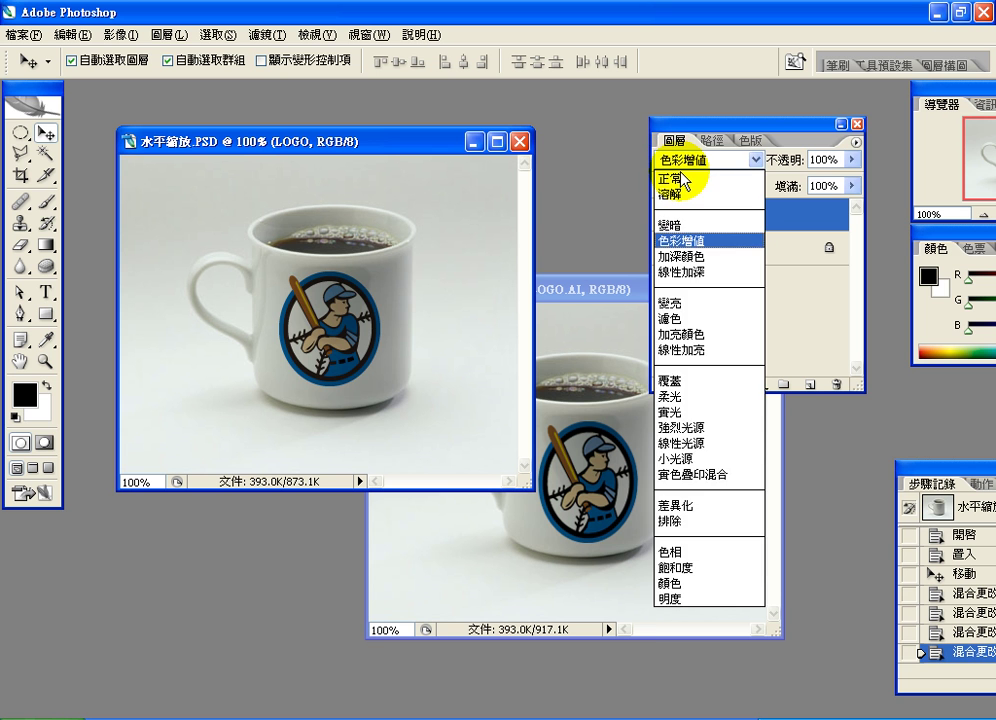
click(672, 178)
- Move the logo over the mug's edge opposite the handle and back to the centre of the mug's front
drag(316, 320, 397, 310)
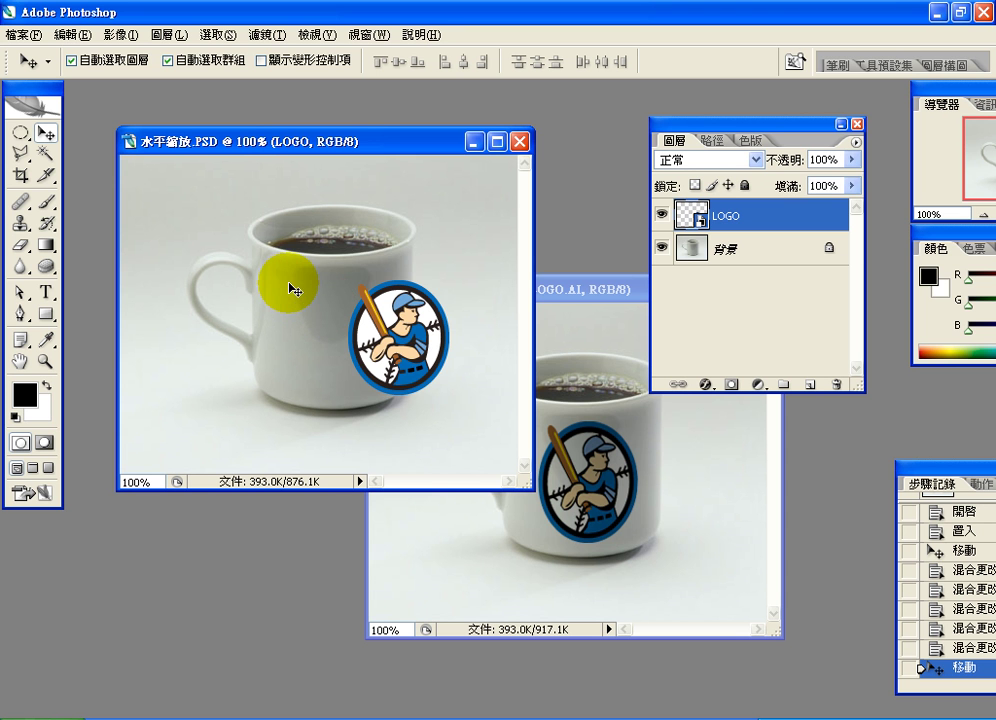
drag(406, 342, 349, 314)
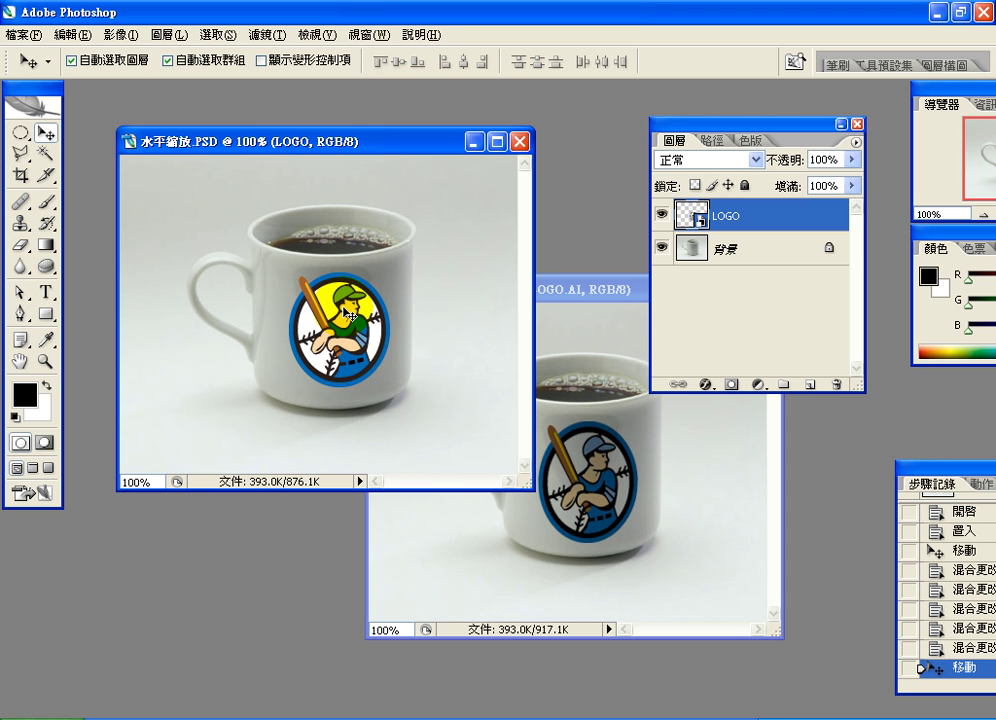
click(396, 288)
drag(396, 288, 333, 337)
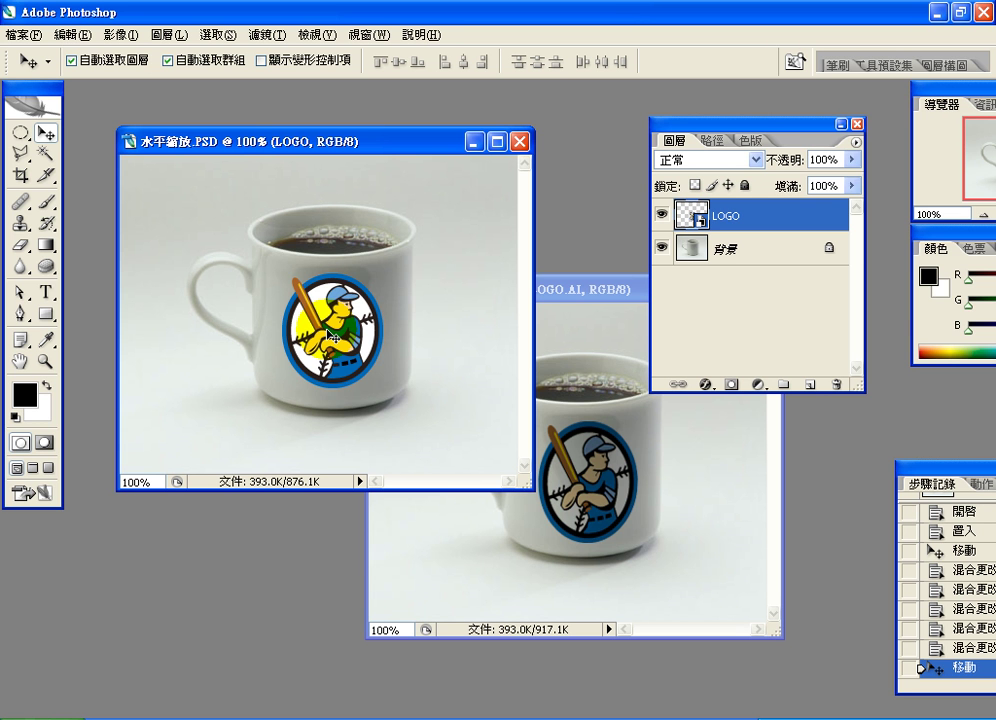
- Set the blend mode of the LOGO layer on the mug to 色彩增值
mouse_move(330, 337)
mouse_down()
mouse_move(344, 331)
mouse_move(316, 336)
mouse_up()
click(700, 159)
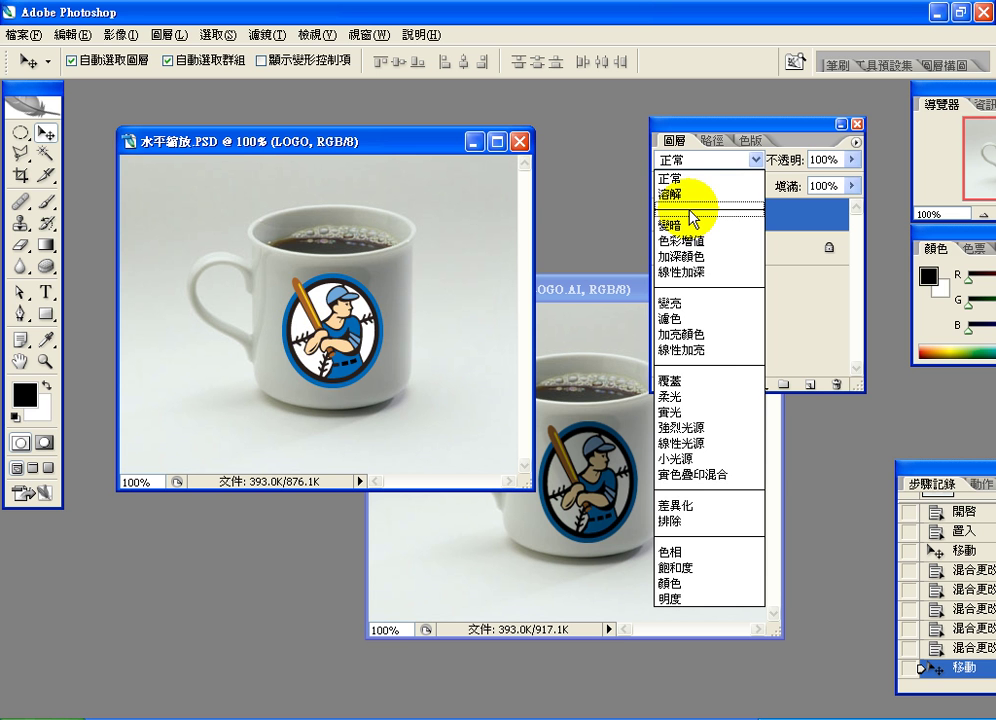
click(690, 241)
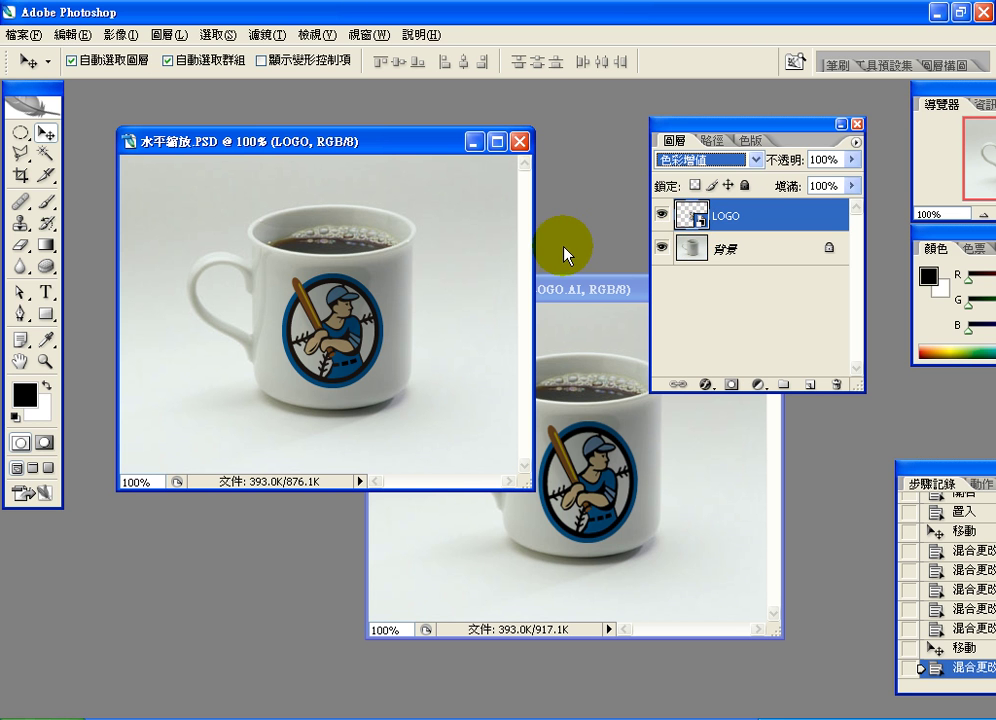
click(740, 159)
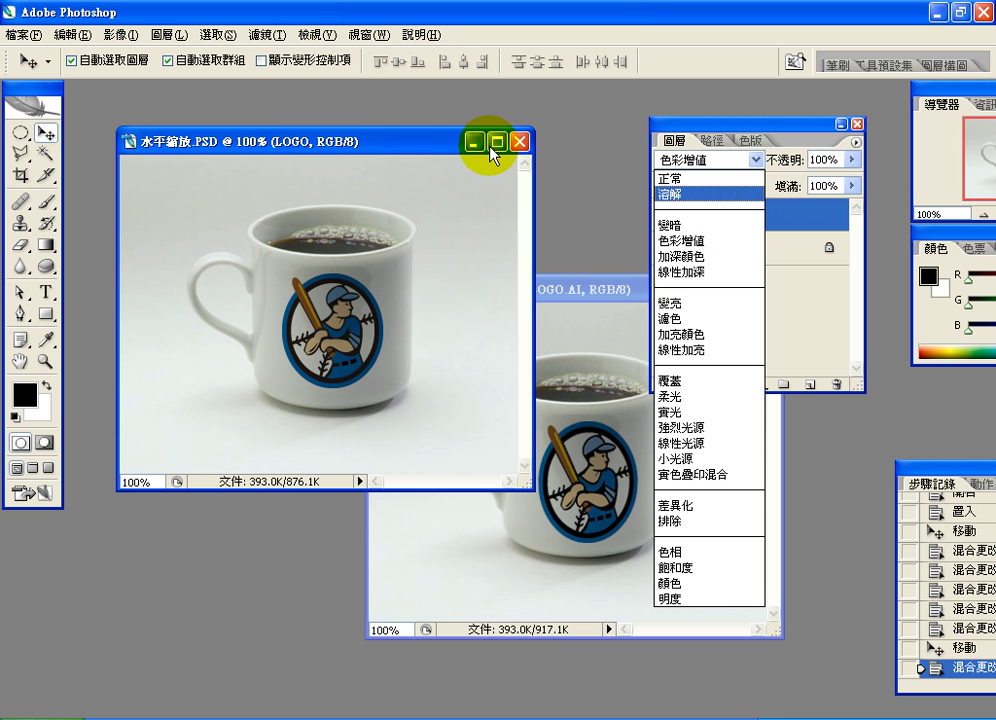
click(425, 144)
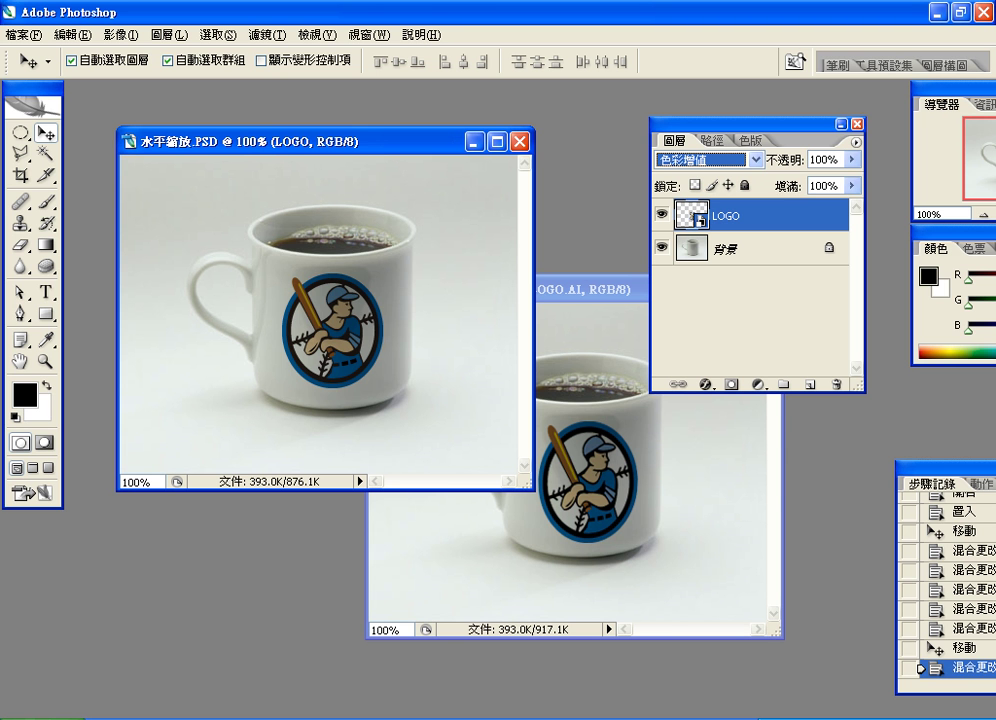
- Switch to Windows Explorer, look at the CAP-finish example and open 傾斜練習CAP from the LESSON04 folder in Photoshop
key(alt+Tab)
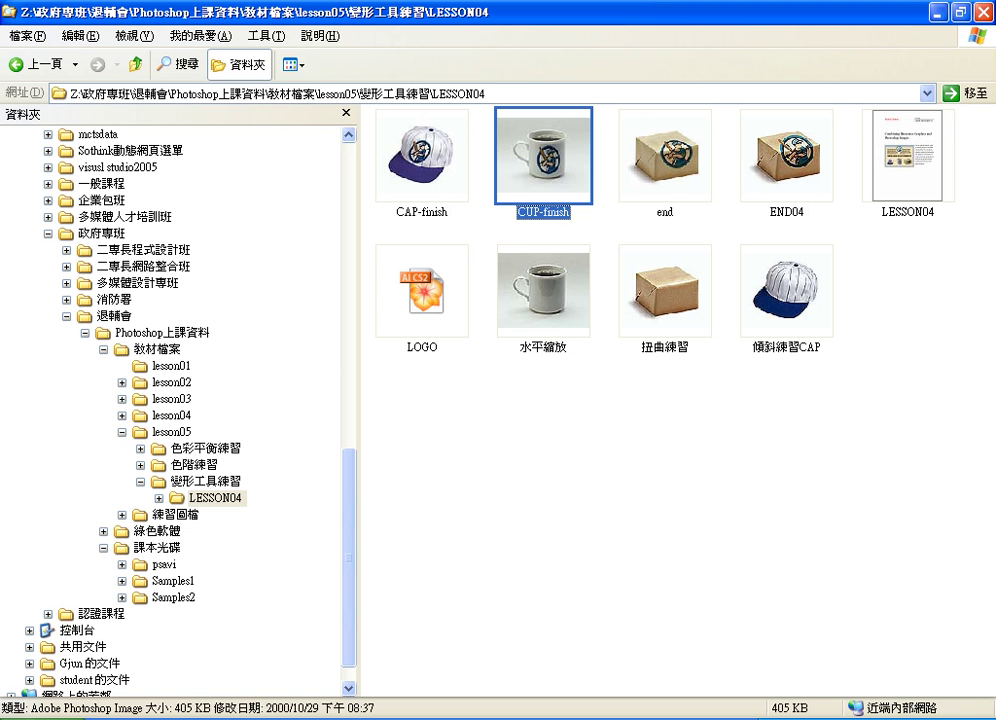
click(789, 320)
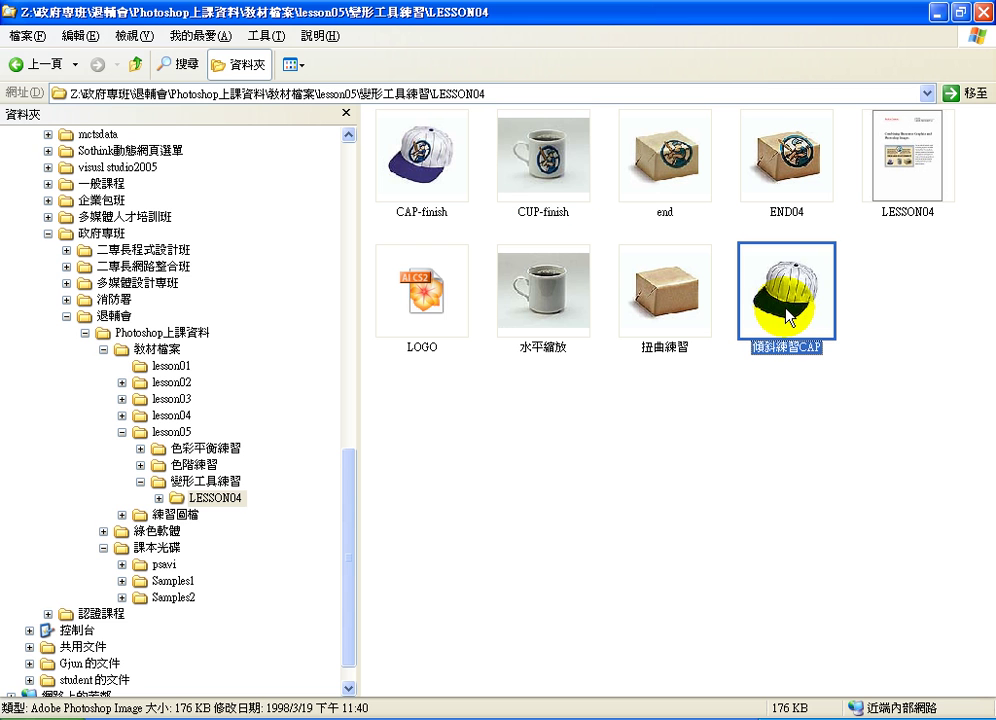
click(446, 170)
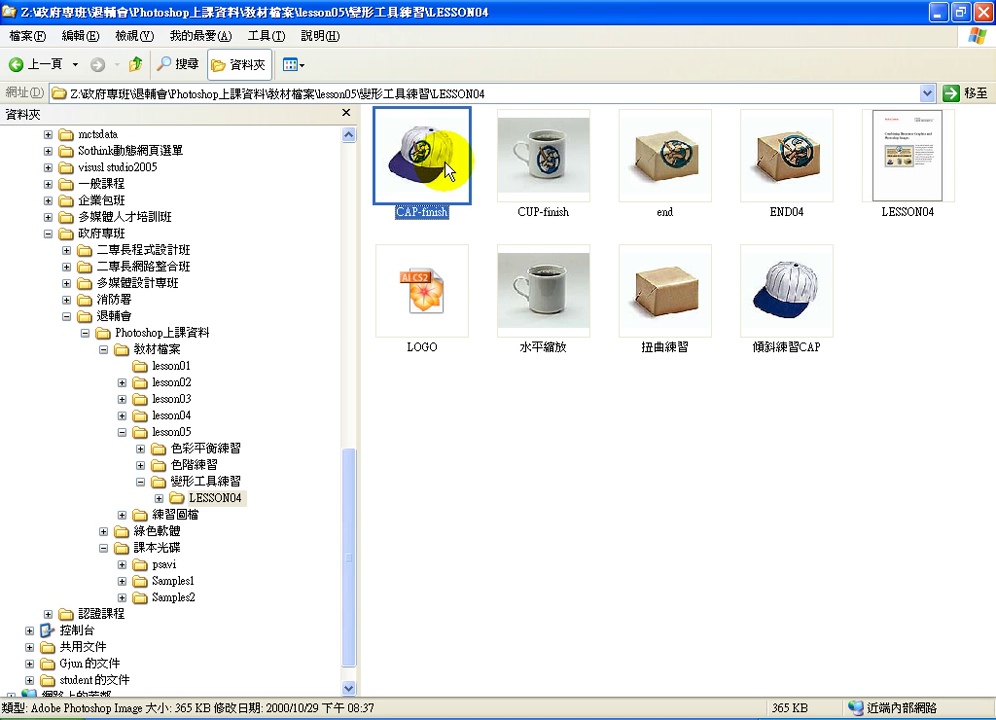
click(788, 296)
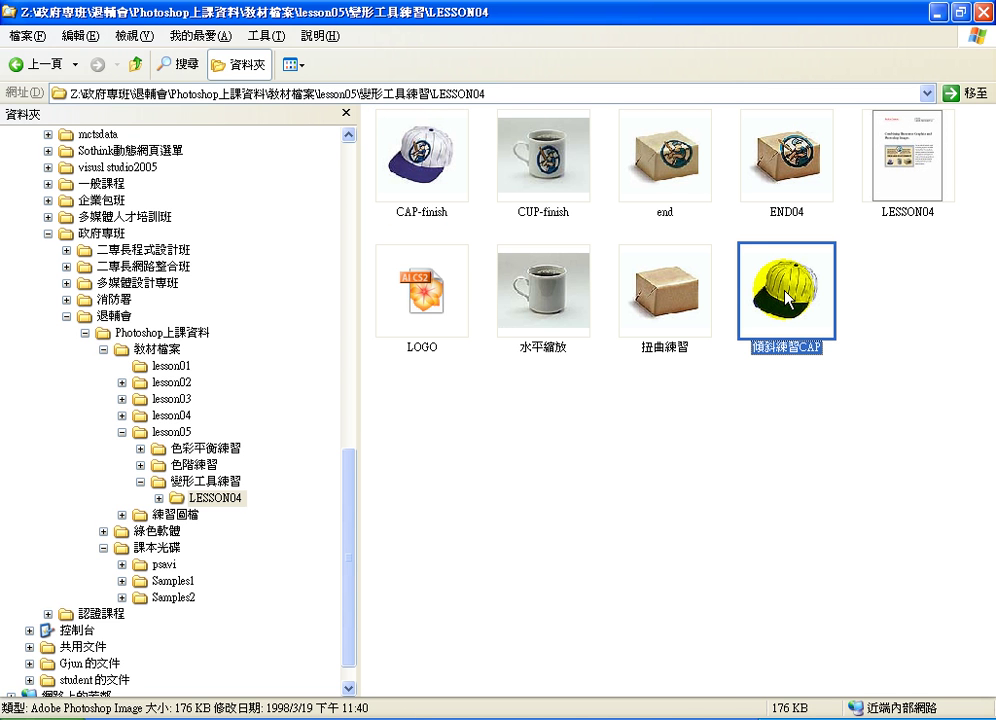
drag(789, 281, 409, 450)
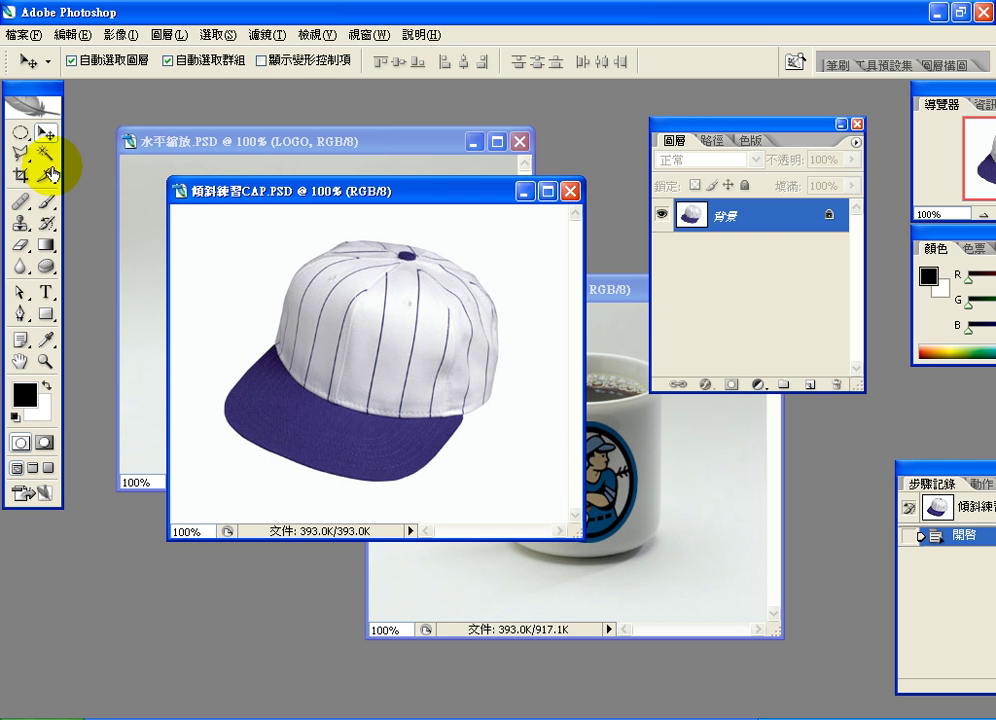
- Place the LOGO file from the LESSON04 folder into the 傾斜練習CAP image
click(30, 35)
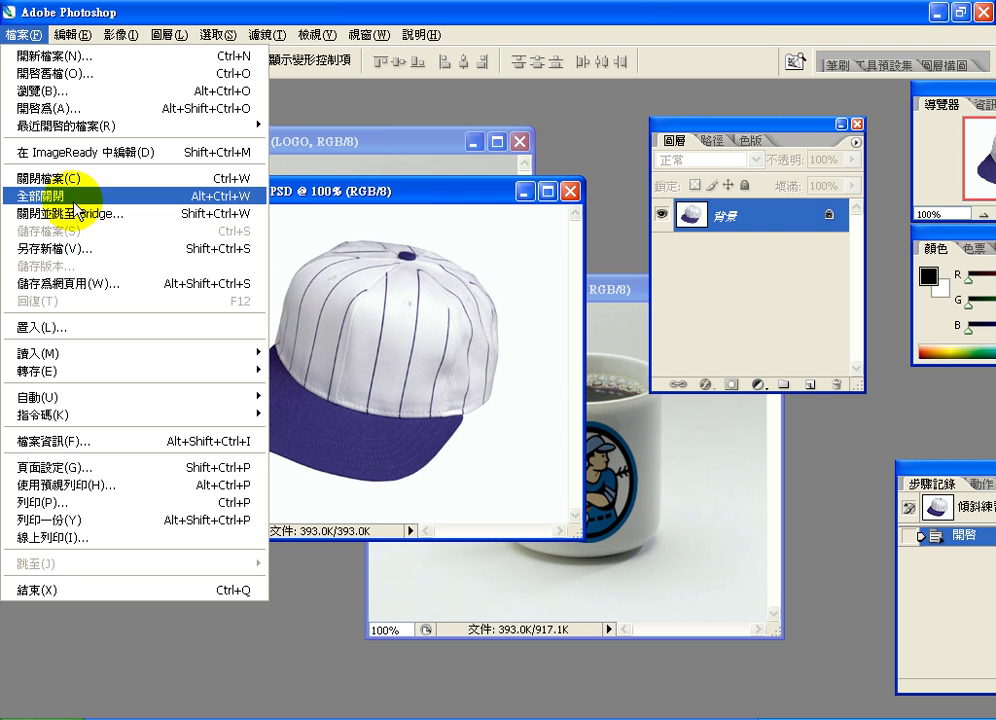
click(118, 330)
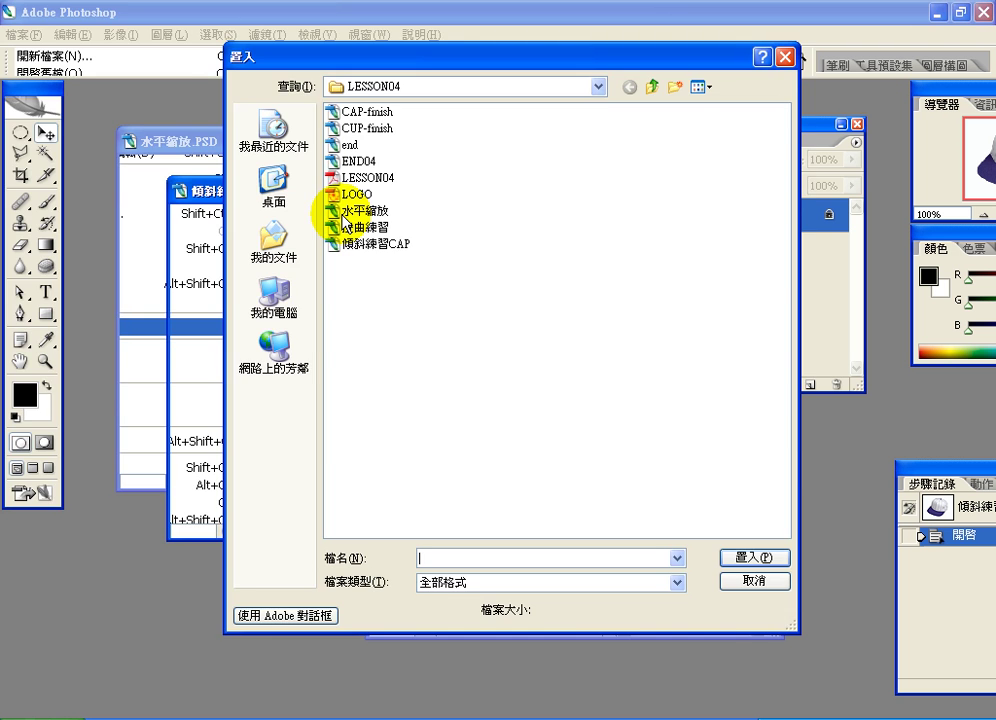
click(350, 195)
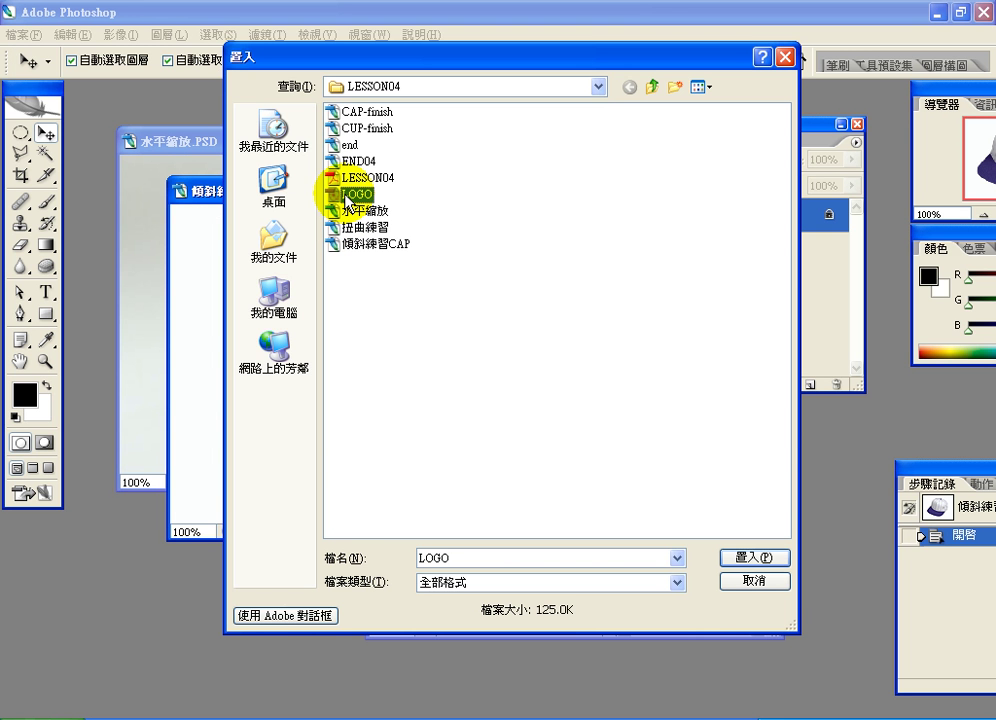
click(755, 556)
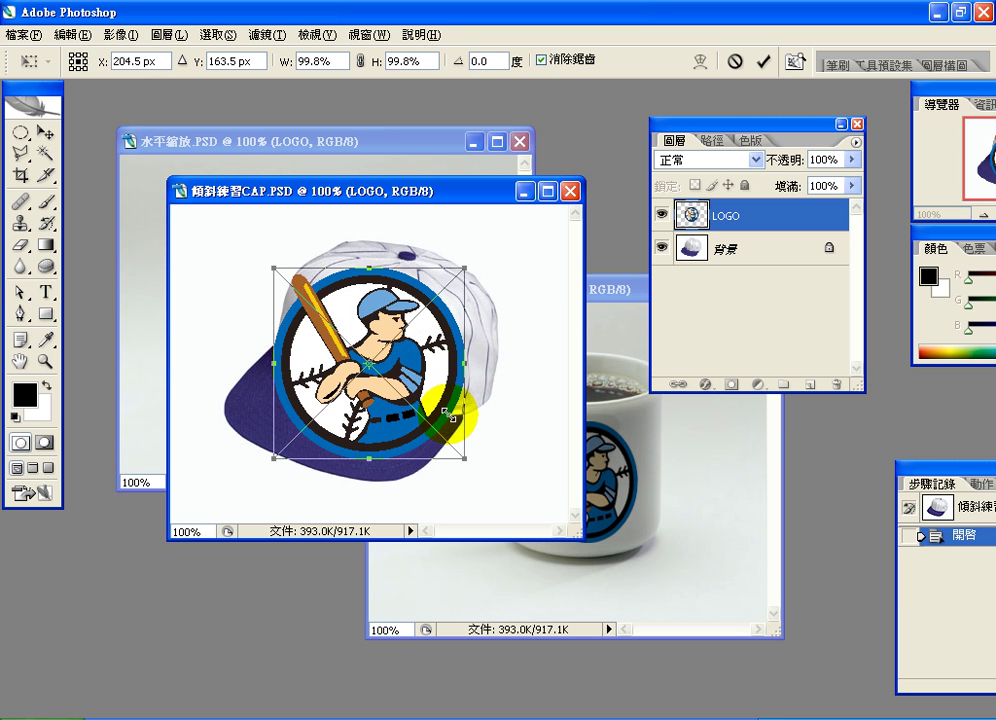
- Scale the placed logo to 46.6%, position it on the cap's front at X 194.0 px, Y 150.5 px, and commit it
drag(446, 411, 402, 364)
drag(421, 296, 400, 316)
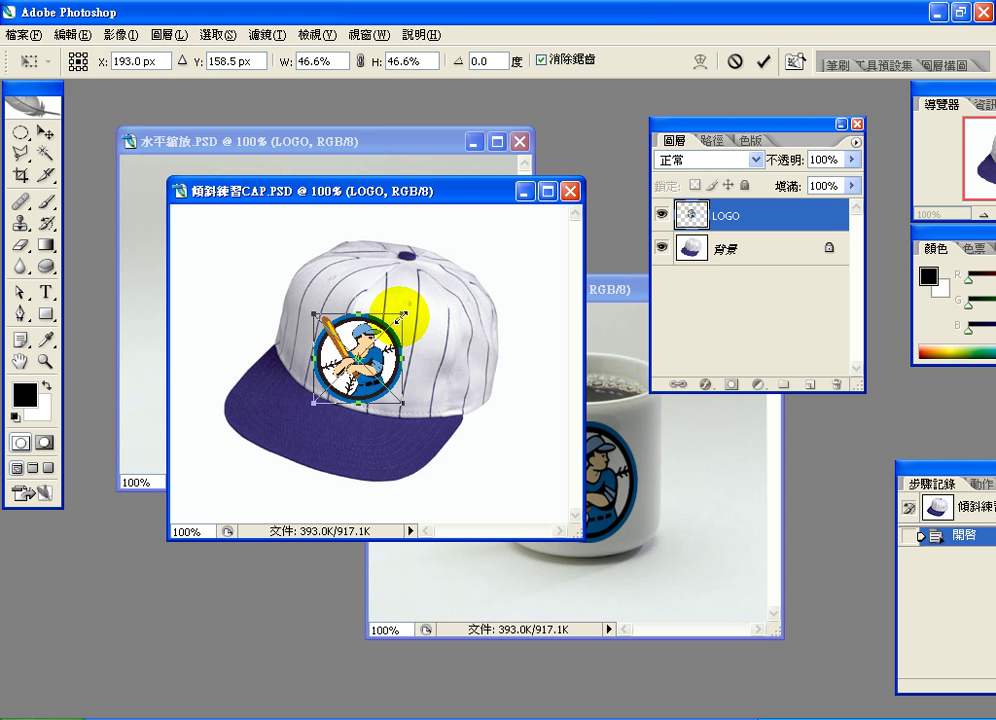
drag(378, 363, 380, 358)
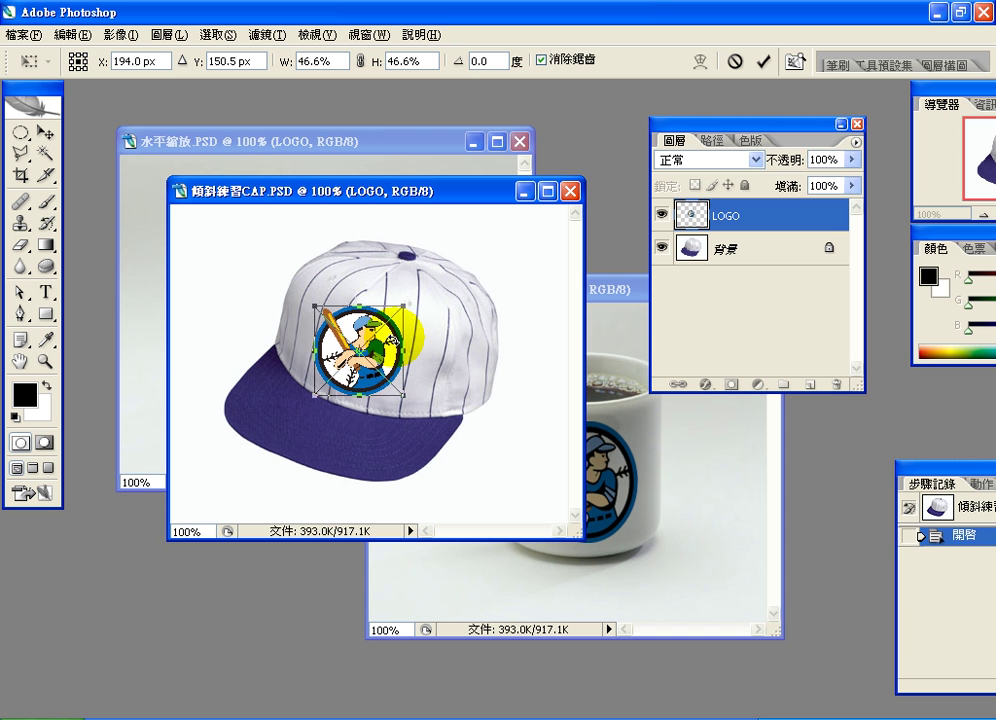
click(762, 63)
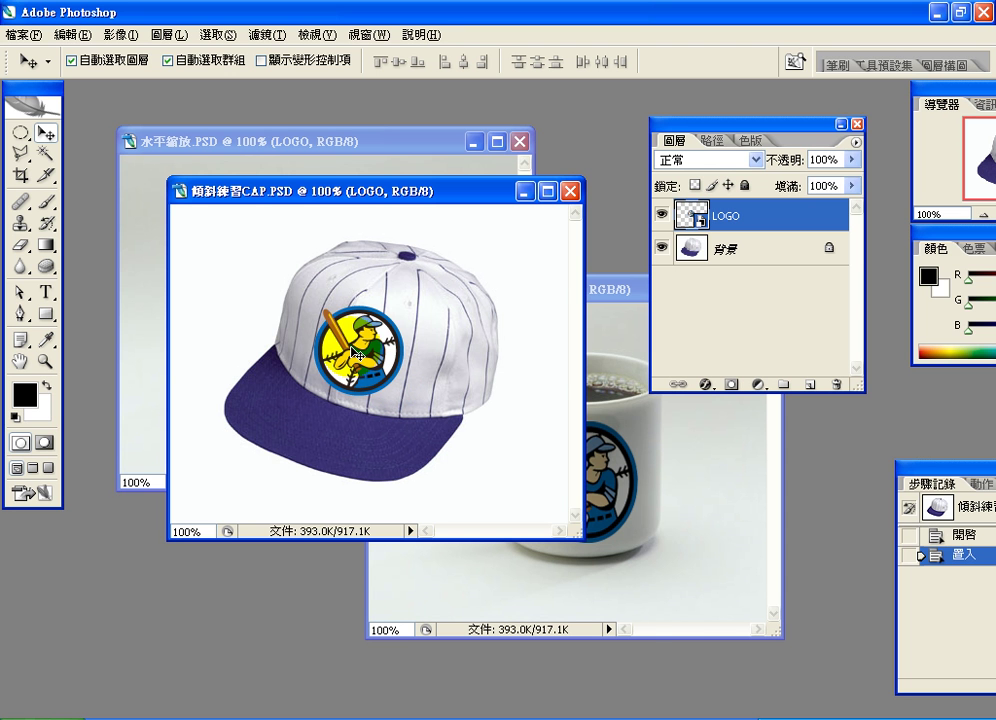
- Set the blend mode of the cap's LOGO layer to 色彩增值 and select that layer
click(720, 160)
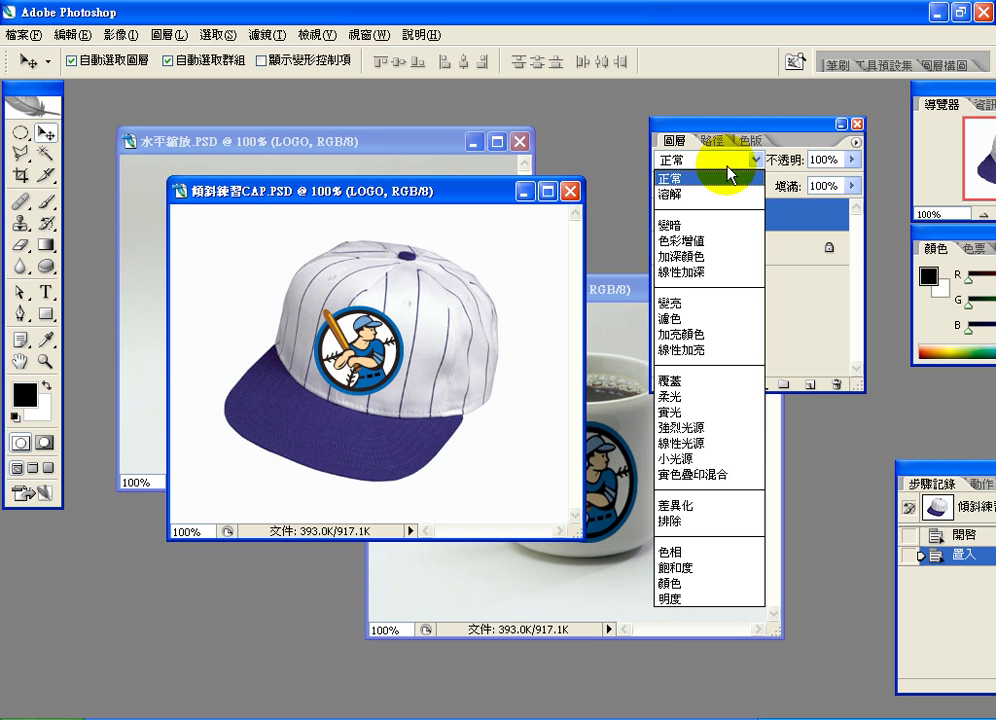
click(720, 240)
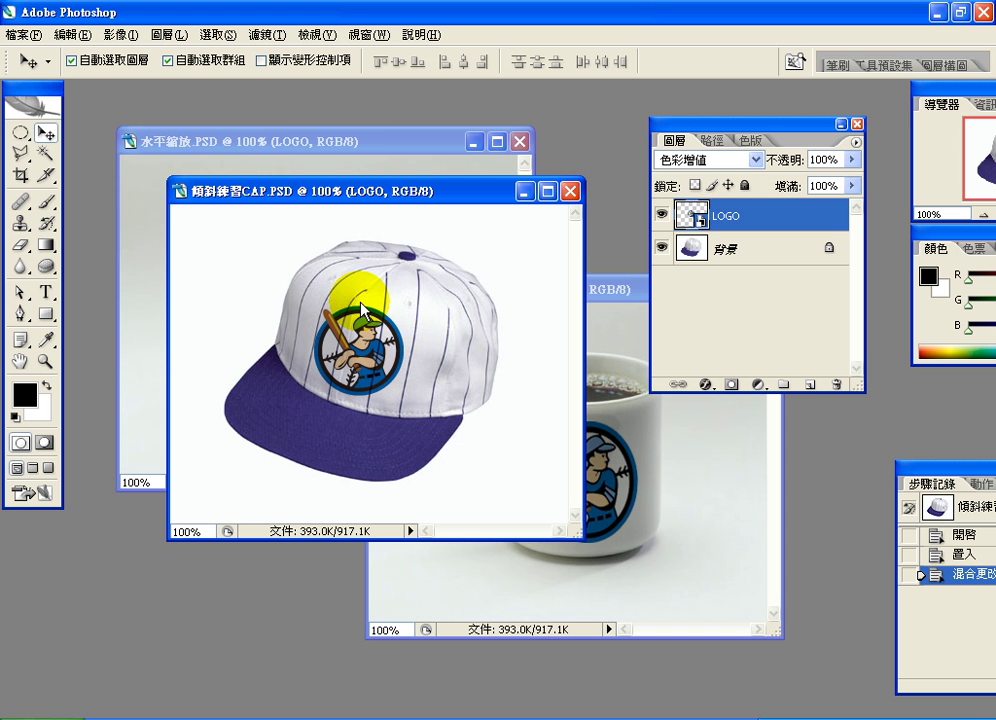
click(68, 34)
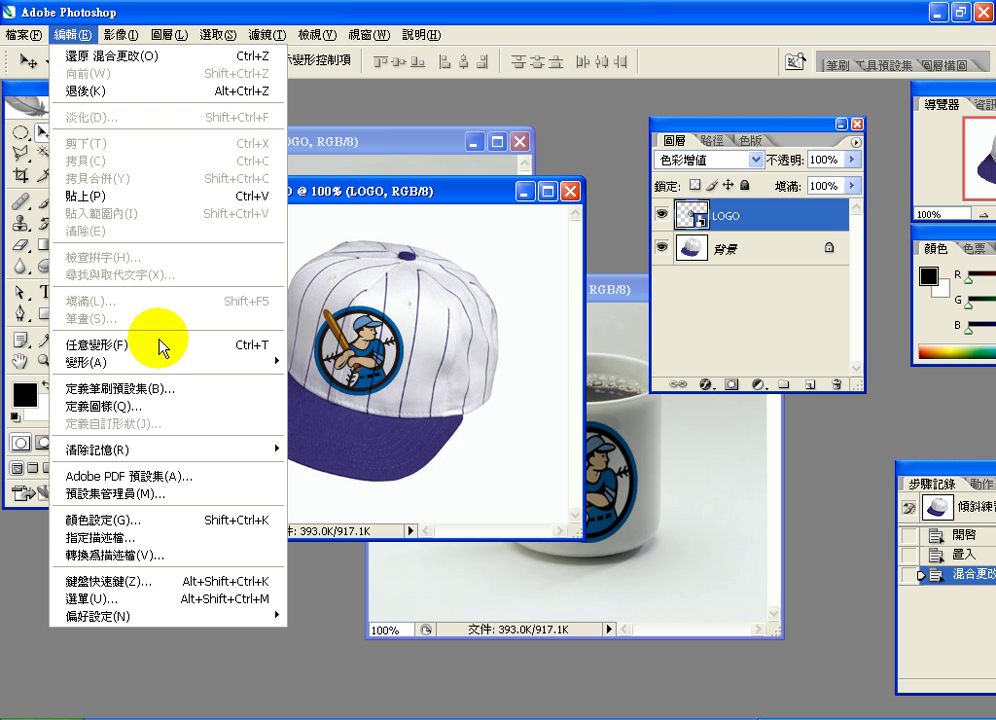
mouse_move(169, 369)
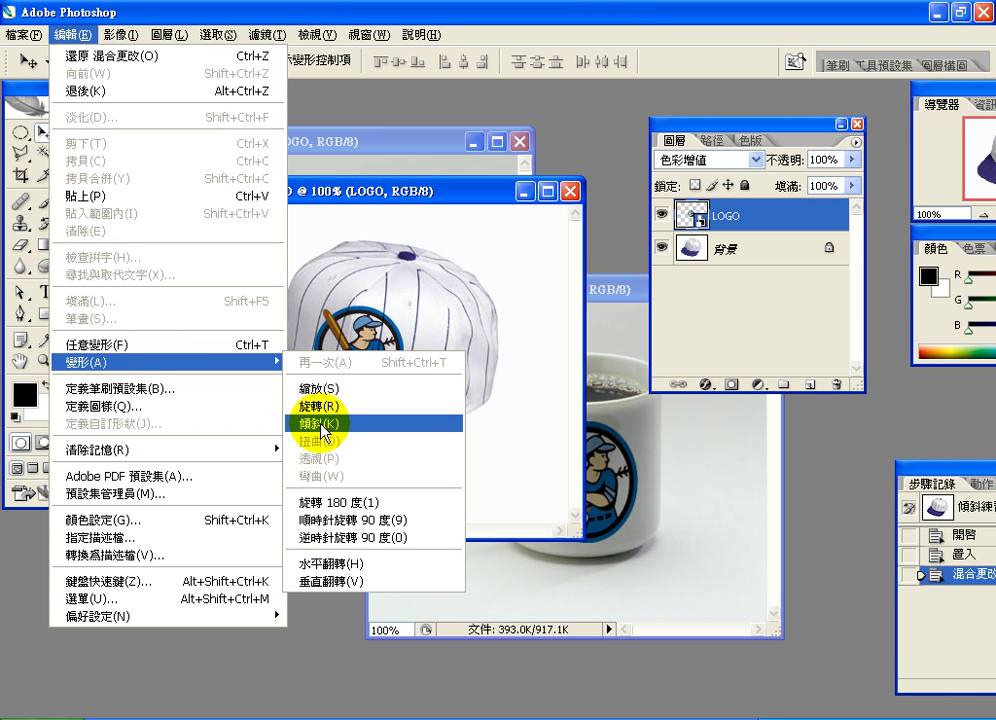
click(707, 217)
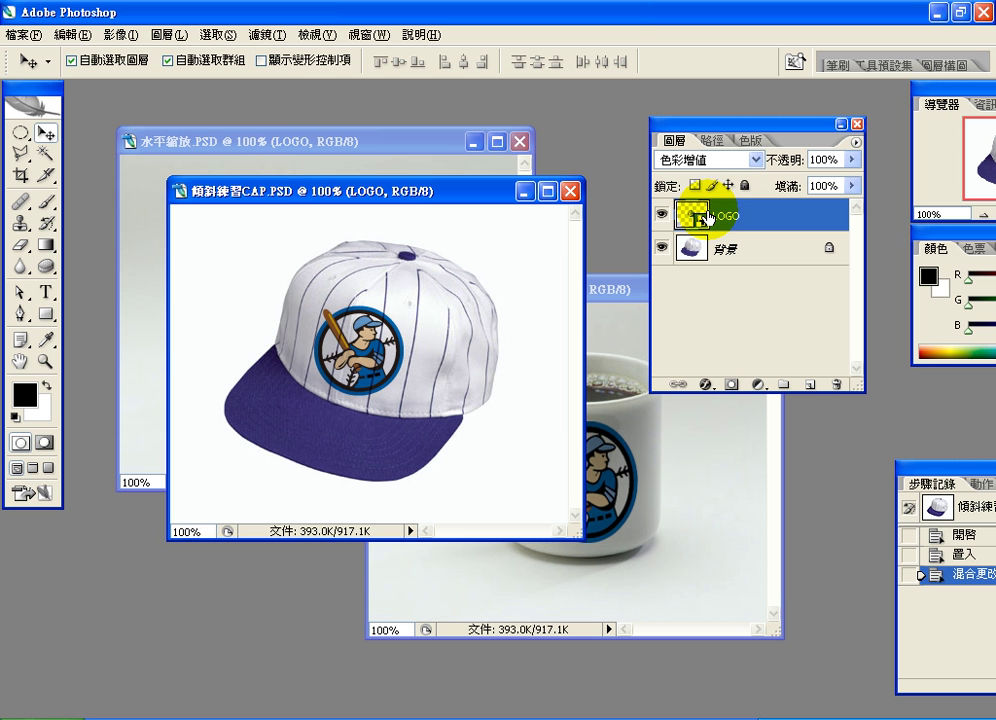
- Start a 傾斜 transform on the cap's LOGO layer and reduce the logo's height to 46.2%
click(78, 38)
mouse_move(200, 362)
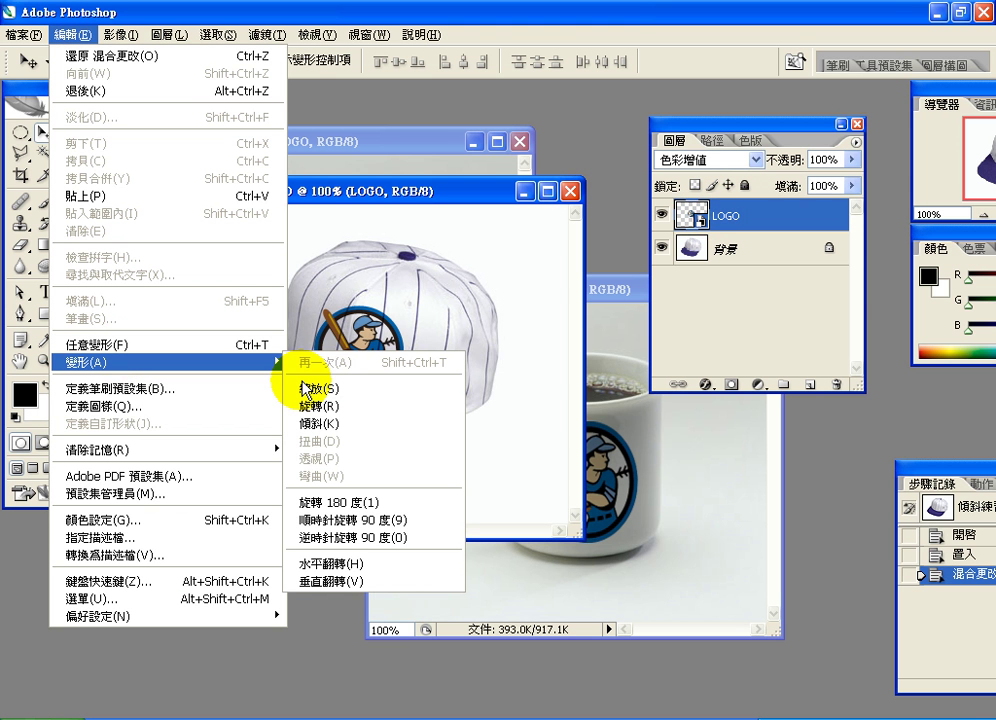
click(313, 424)
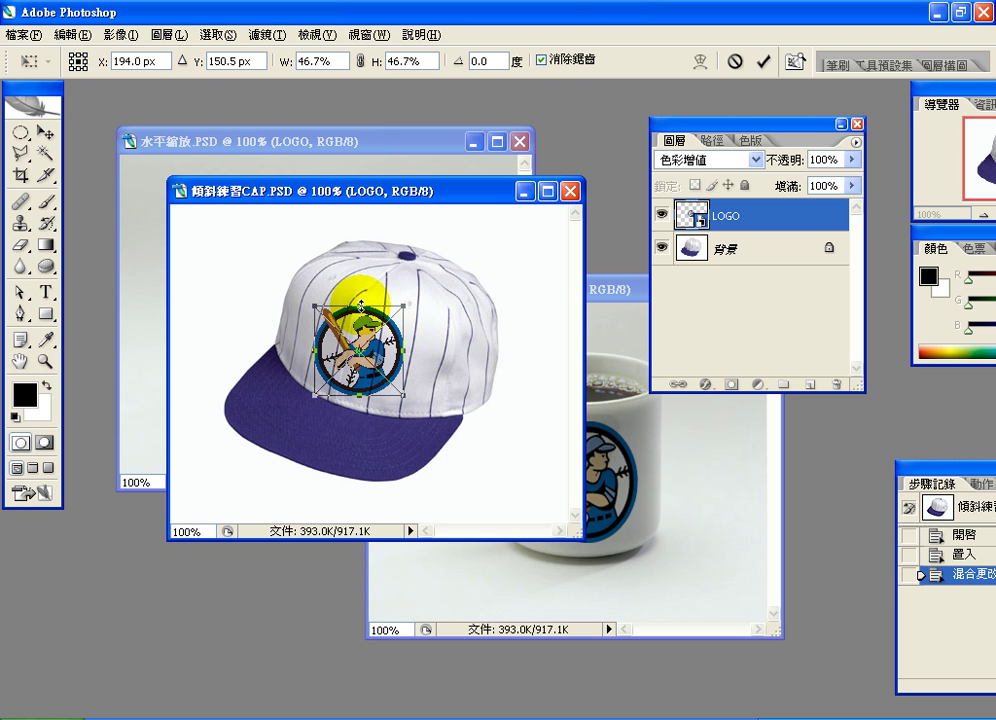
drag(360, 306, 374, 306)
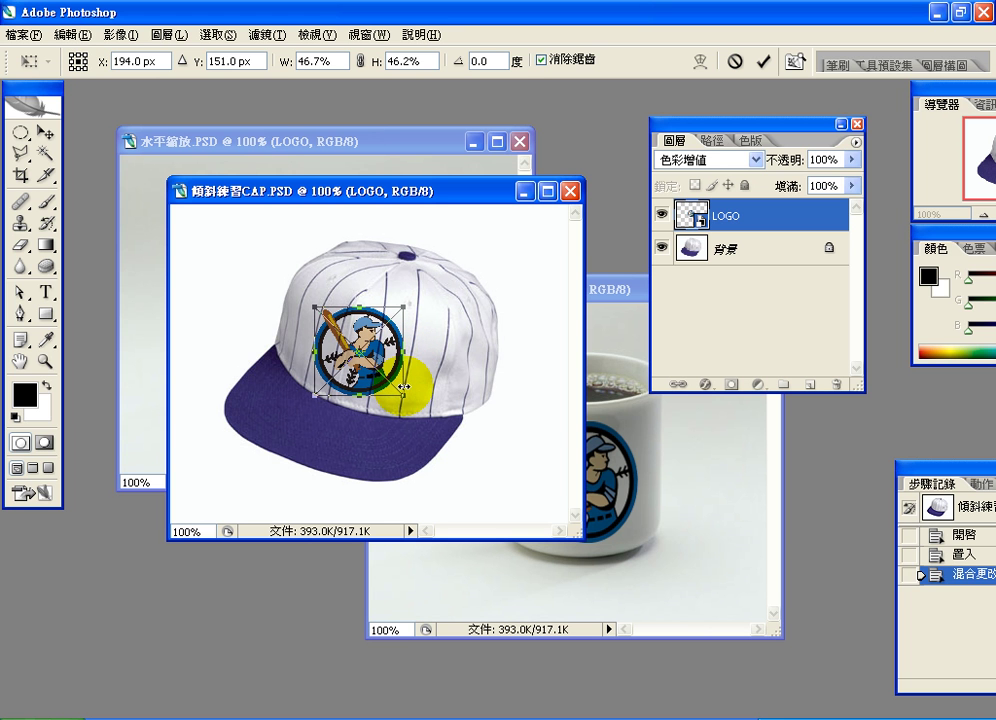
- Skew the logo to follow the cap's front, moving its lower edge left, upper edge slightly right and right side slightly down, and commit it
click(72, 35)
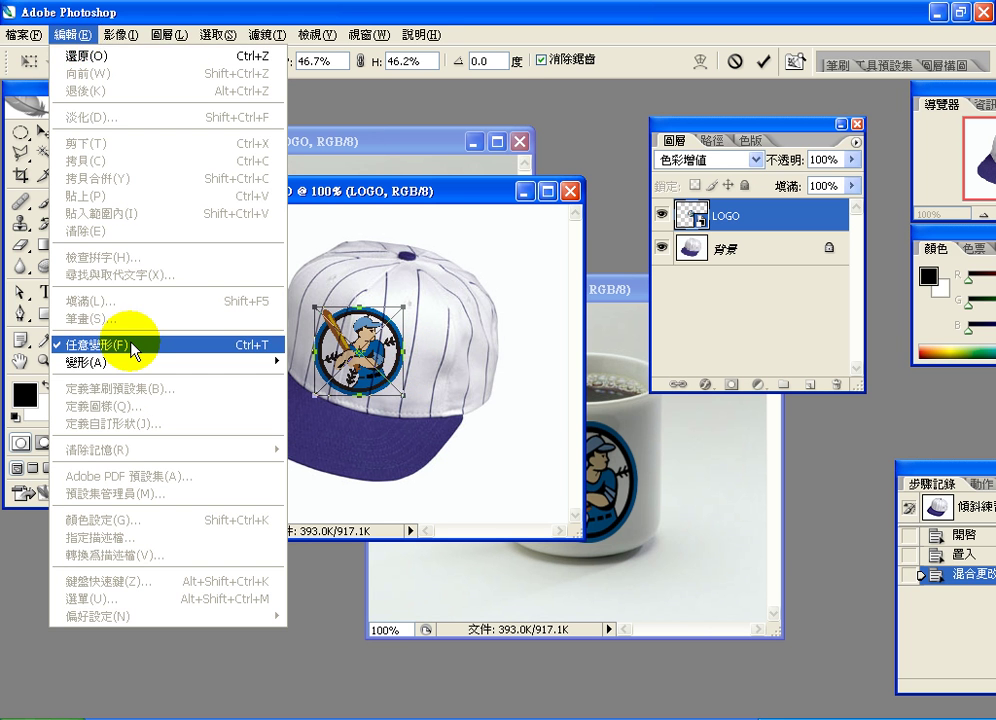
mouse_move(130, 362)
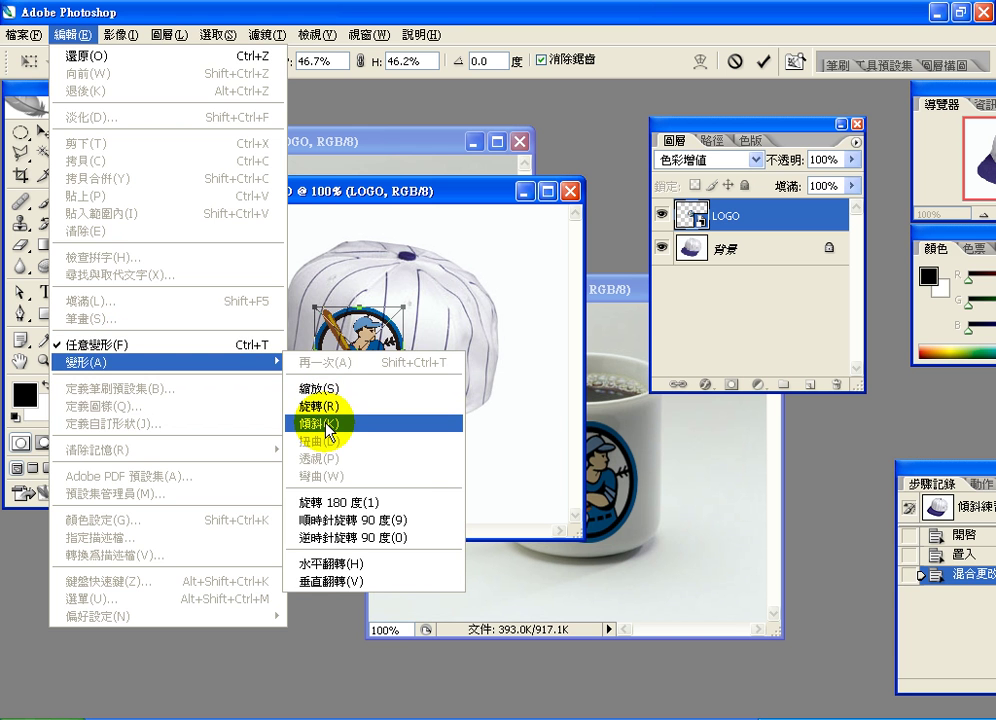
click(323, 422)
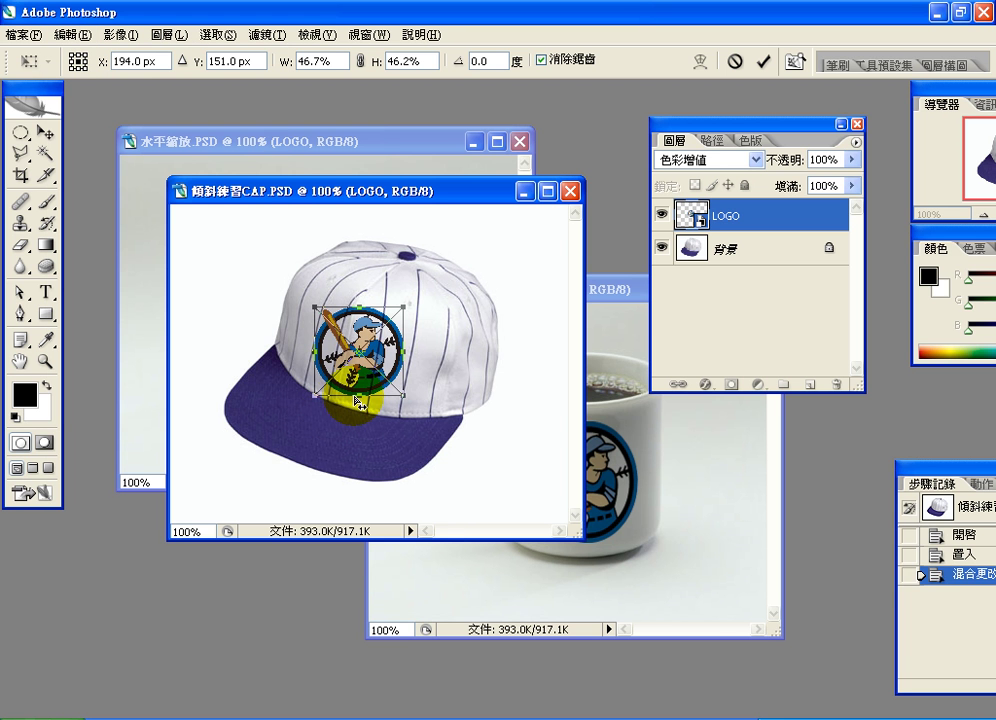
drag(355, 399, 342, 402)
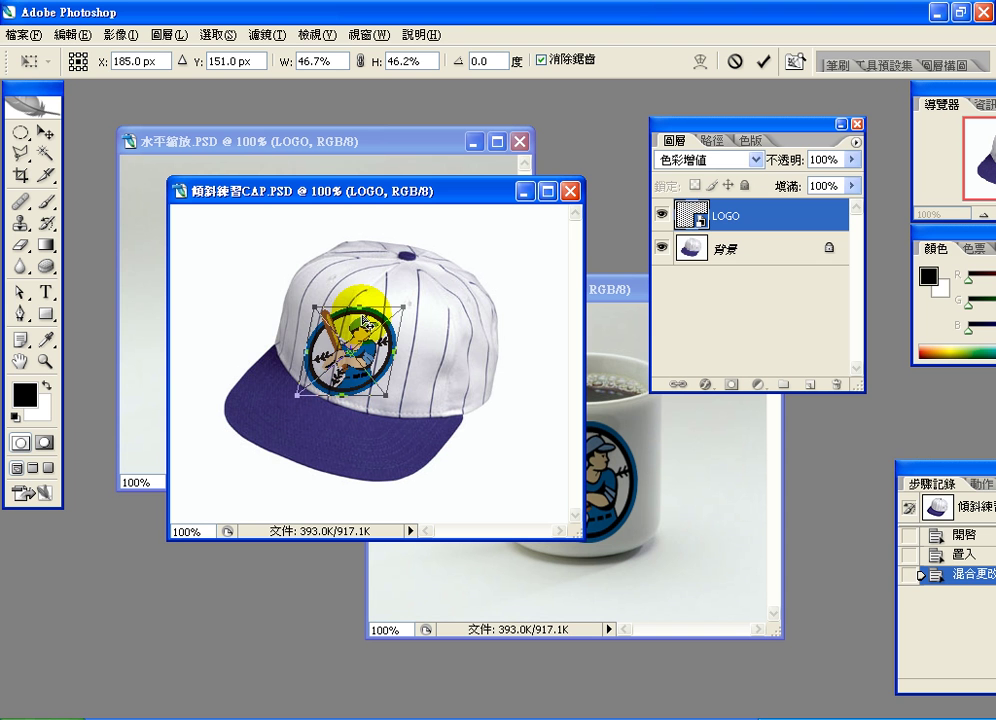
drag(366, 313, 370, 314)
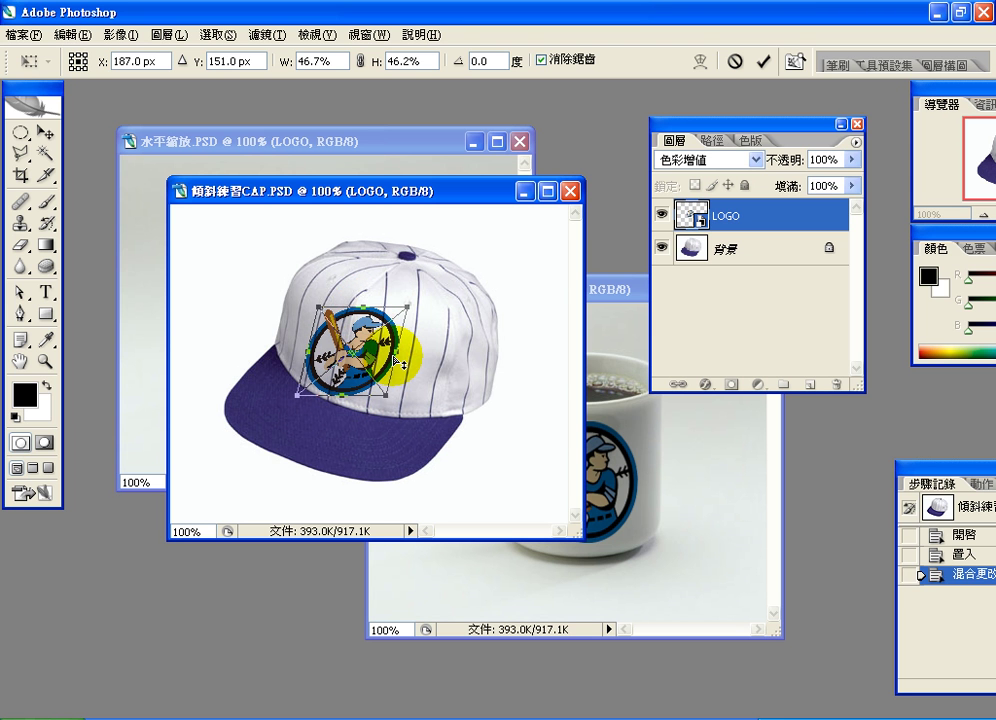
drag(400, 357, 402, 362)
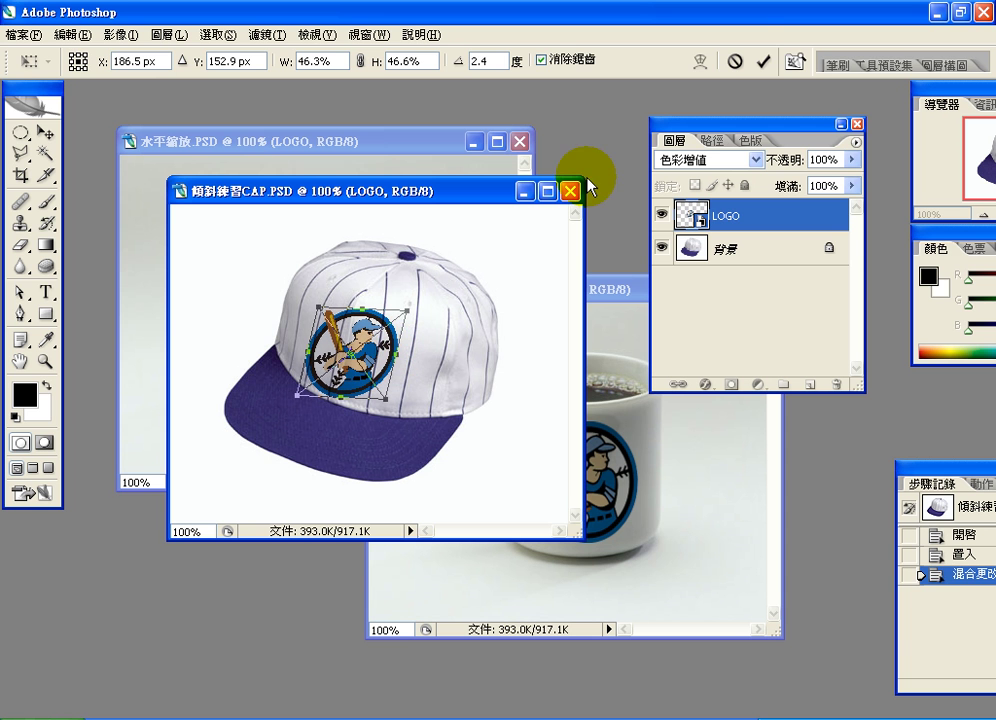
click(763, 61)
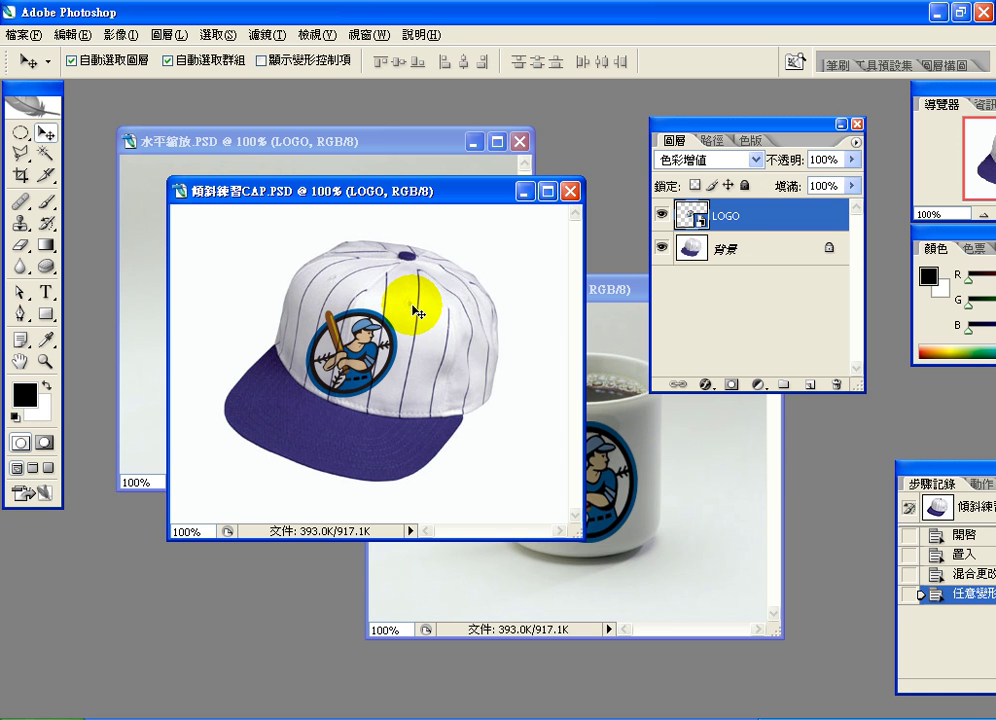
- Switch to Windows Explorer and open 扭曲練習 from the LESSON04 folder in Photoshop
key(alt+Tab)
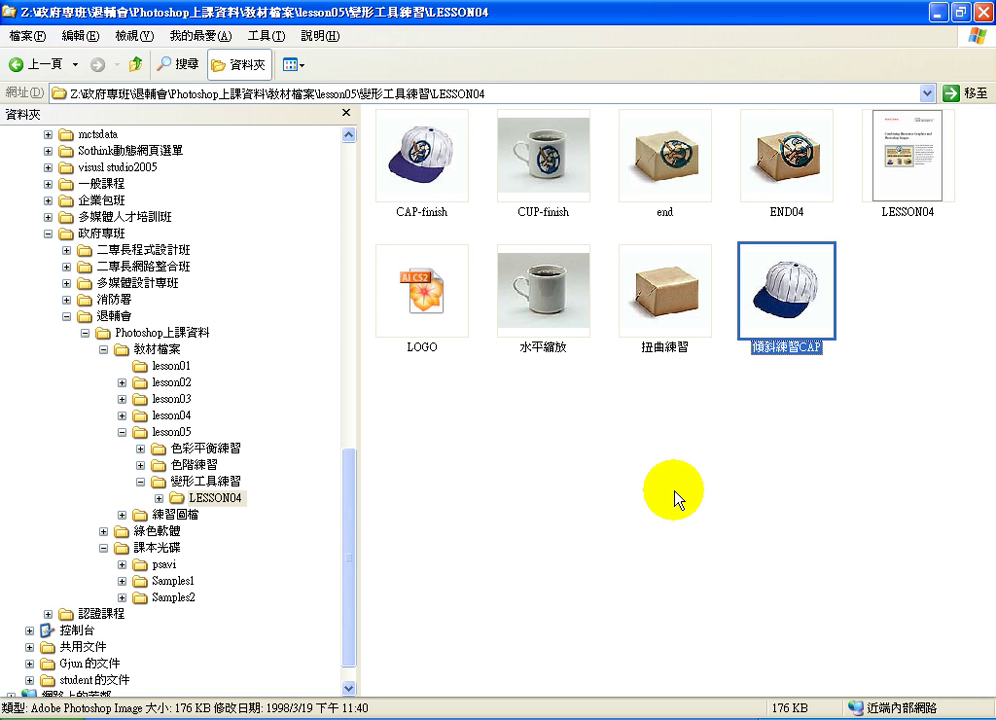
click(666, 298)
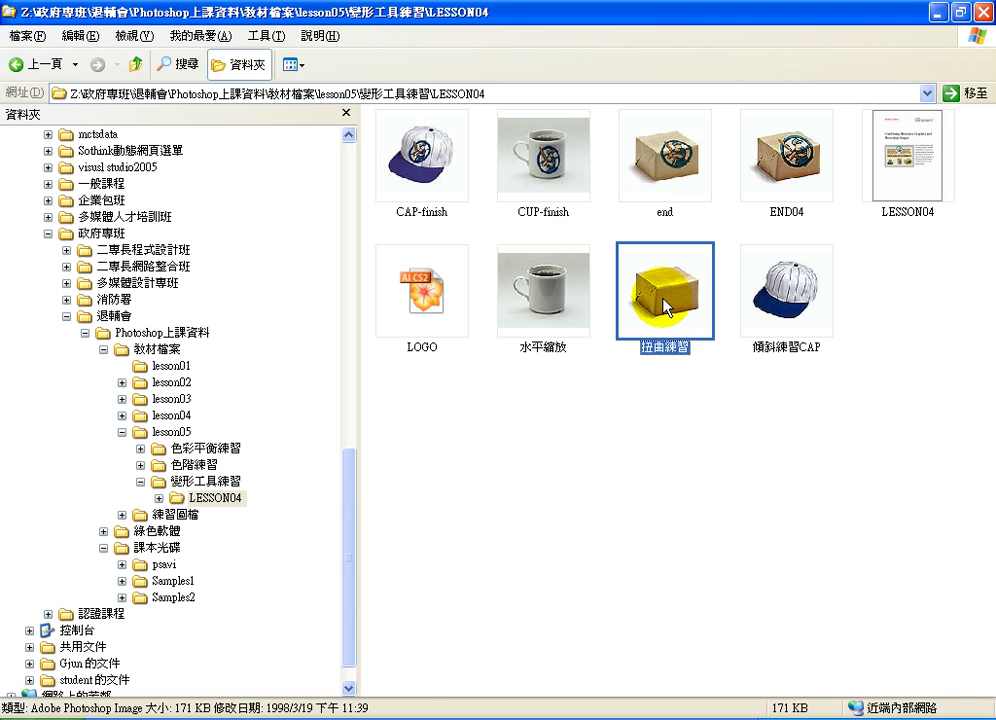
drag(666, 298, 400, 667)
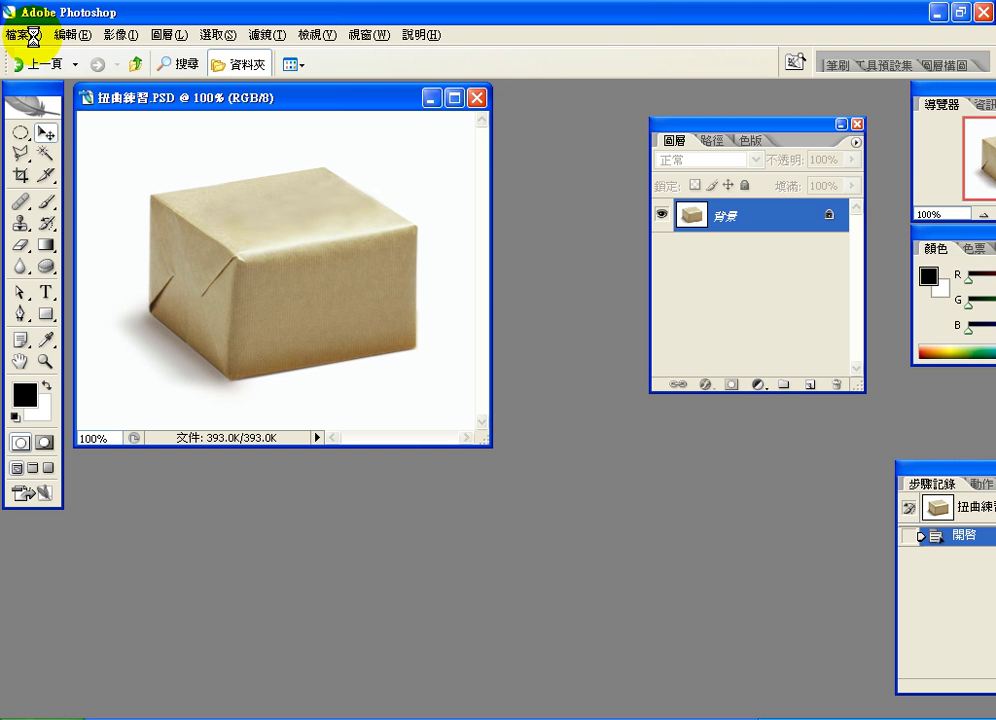
- Place the LOGO file into the box image, enlarge it to about 154.3% over the box's top-front edge and commit it
click(30, 35)
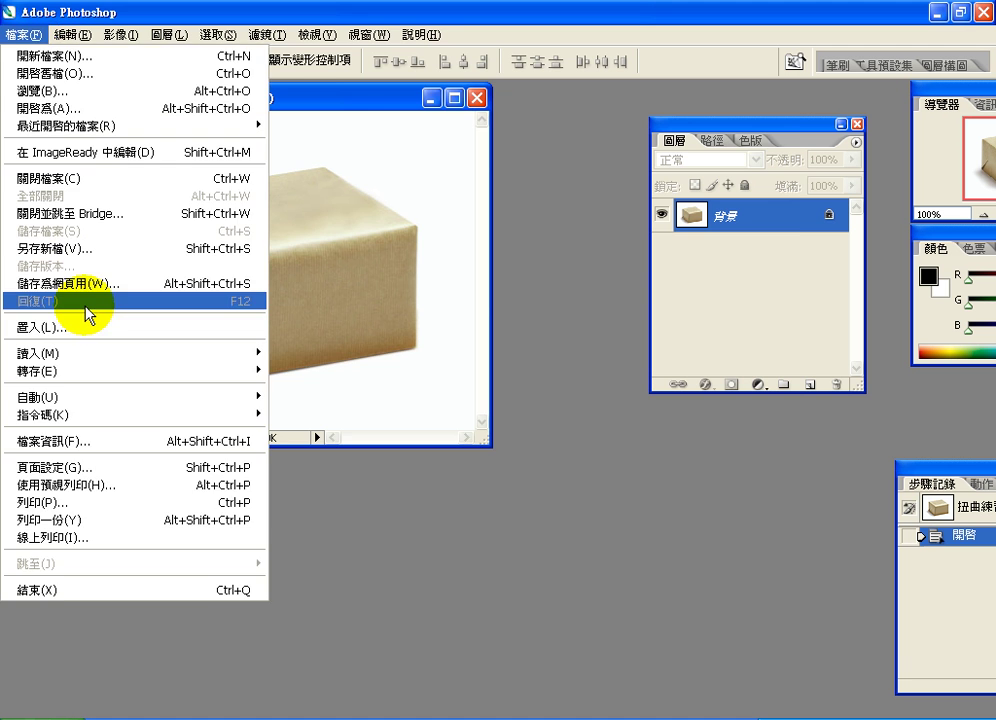
click(95, 327)
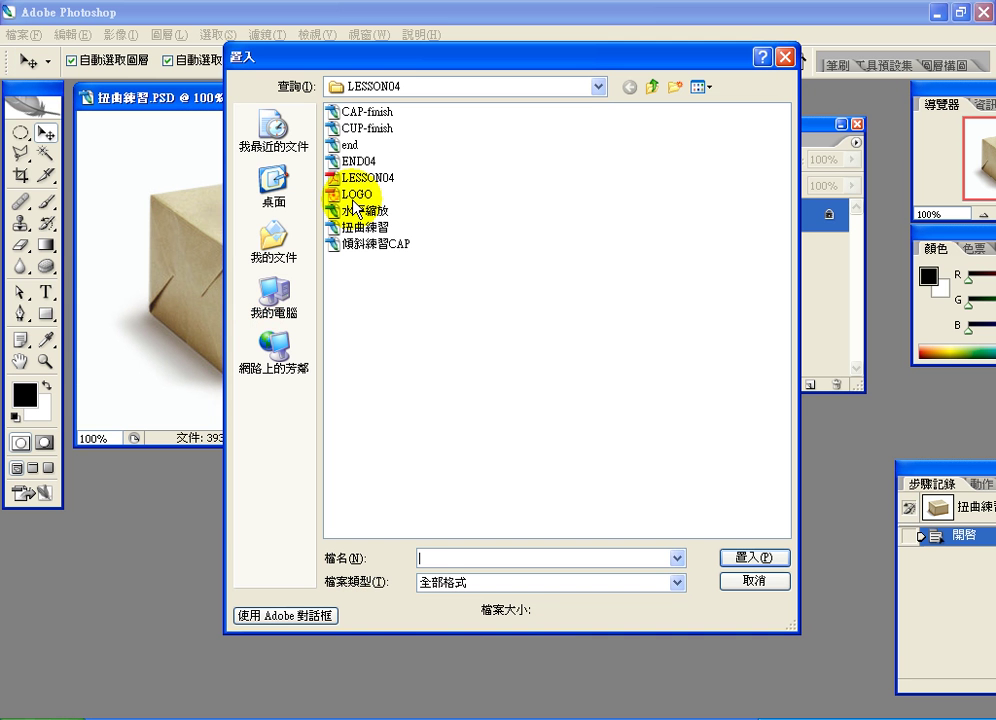
click(355, 195)
click(727, 560)
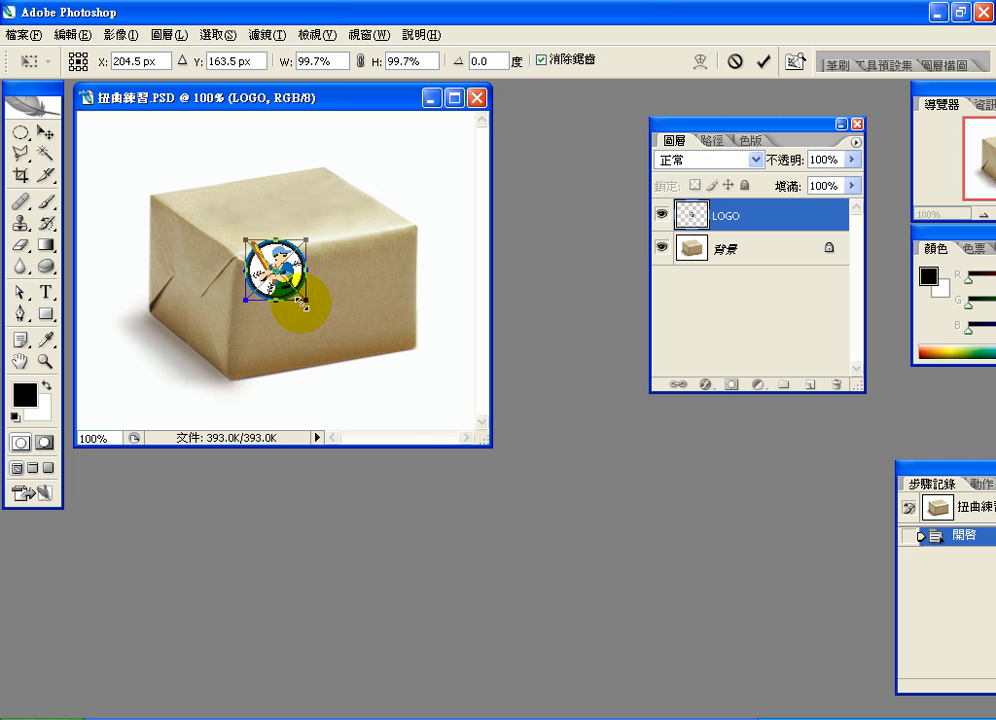
drag(312, 305, 355, 256)
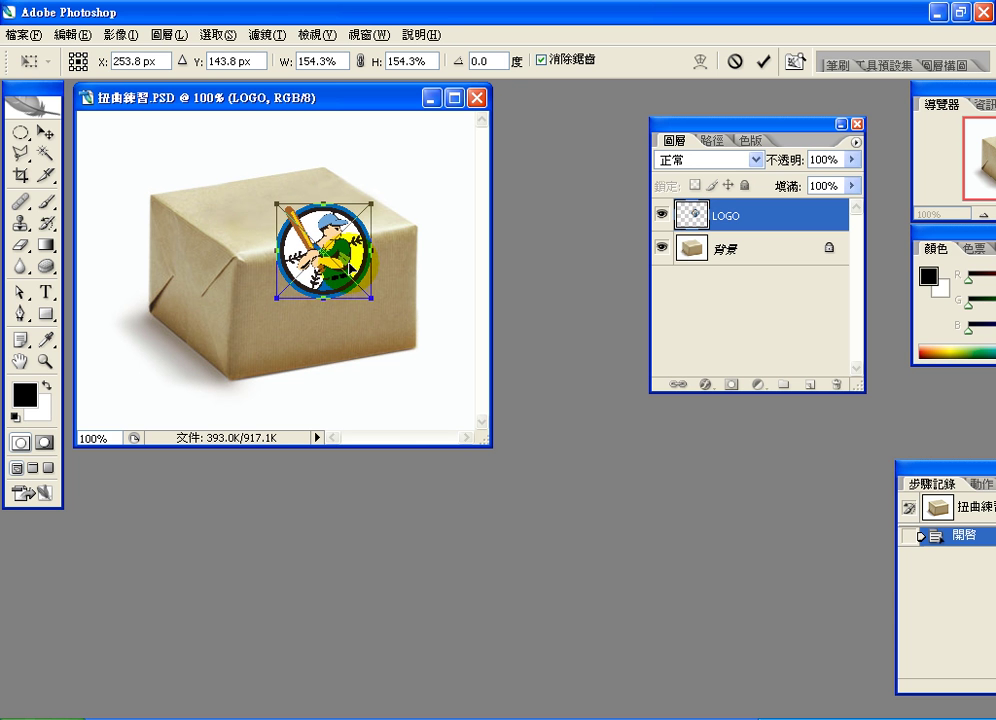
click(765, 65)
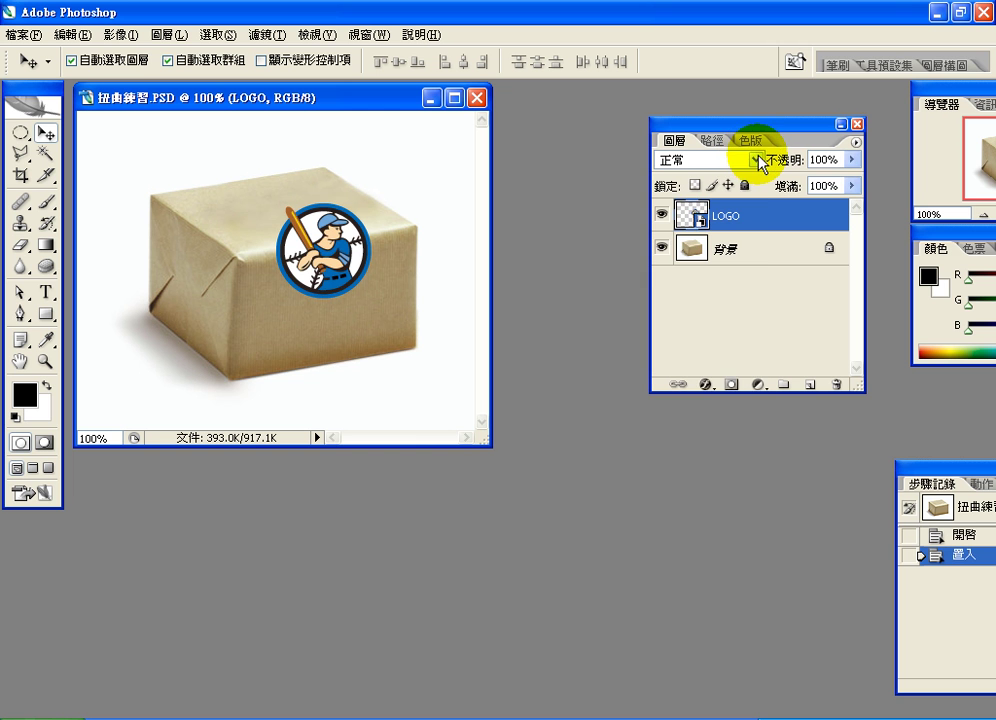
- Set the box's LOGO layer to 色彩增值 blending and nudge the logo slightly up and to the left
click(758, 158)
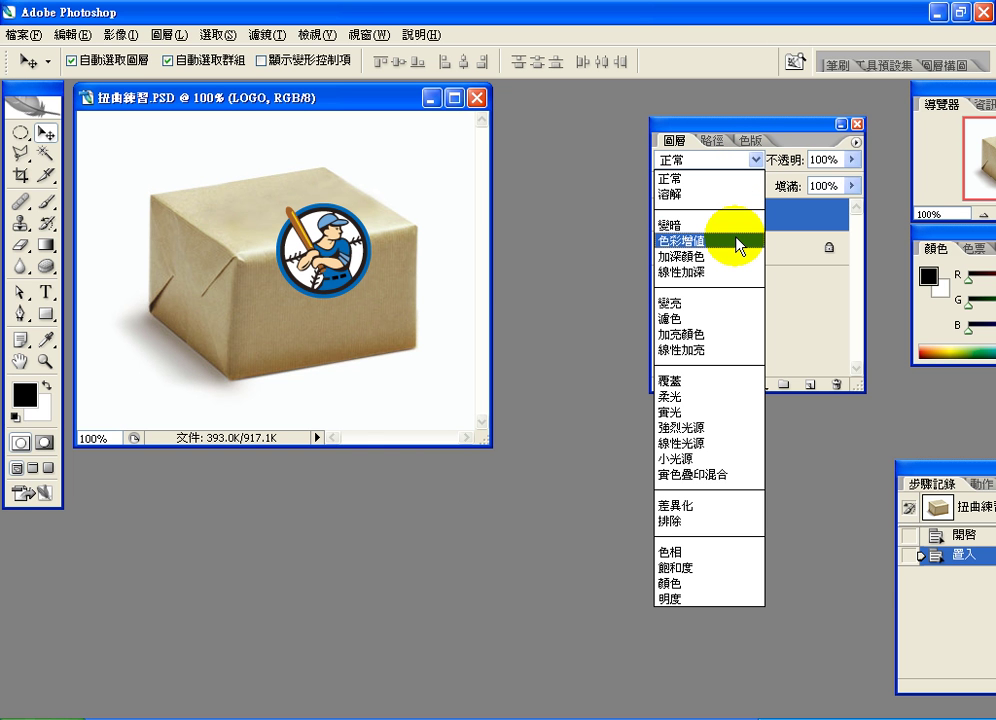
click(740, 242)
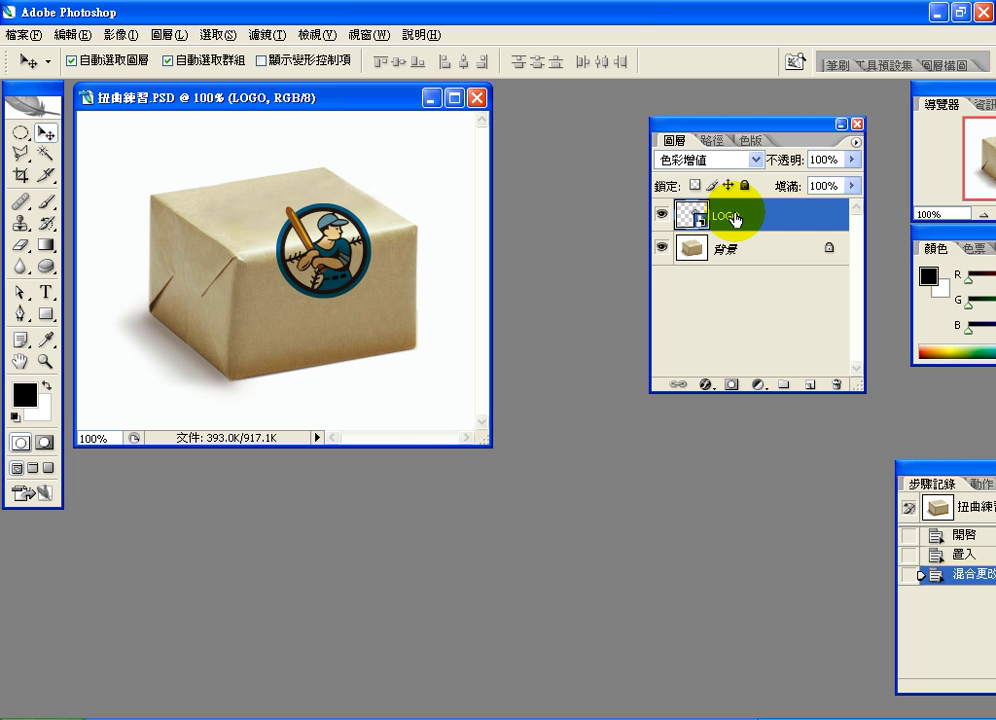
key(Up)
key(Up)
key(Up)
key(Up)
key(Up)
key(Up)
key(Up)
key(Up)
key(Left)
key(Left)
key(Left)
key(Left)
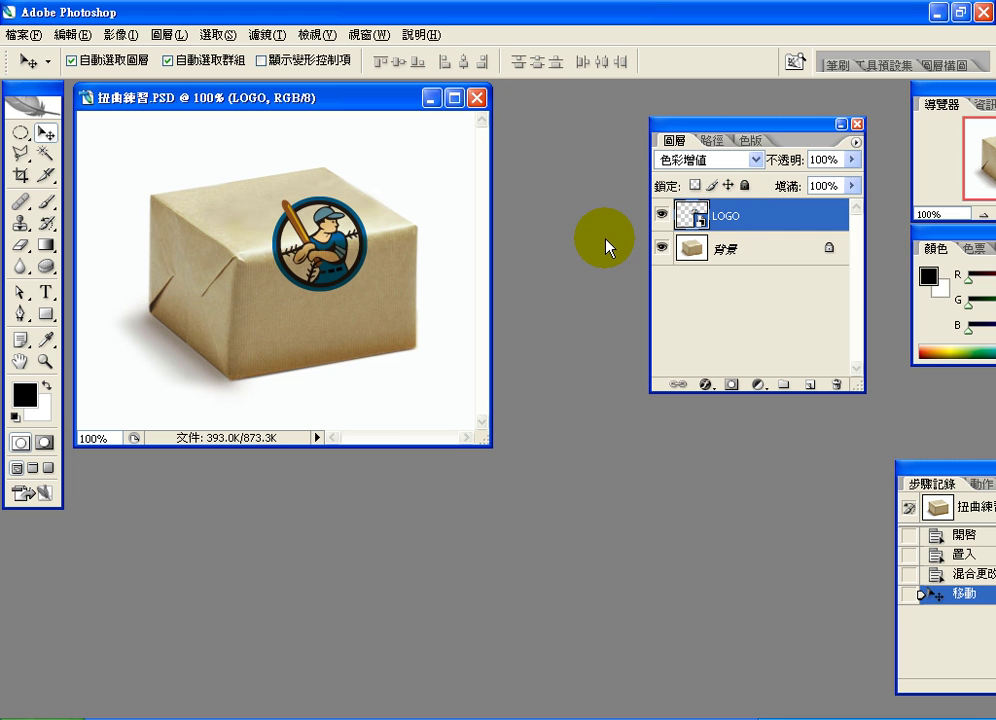
key(alt+f)
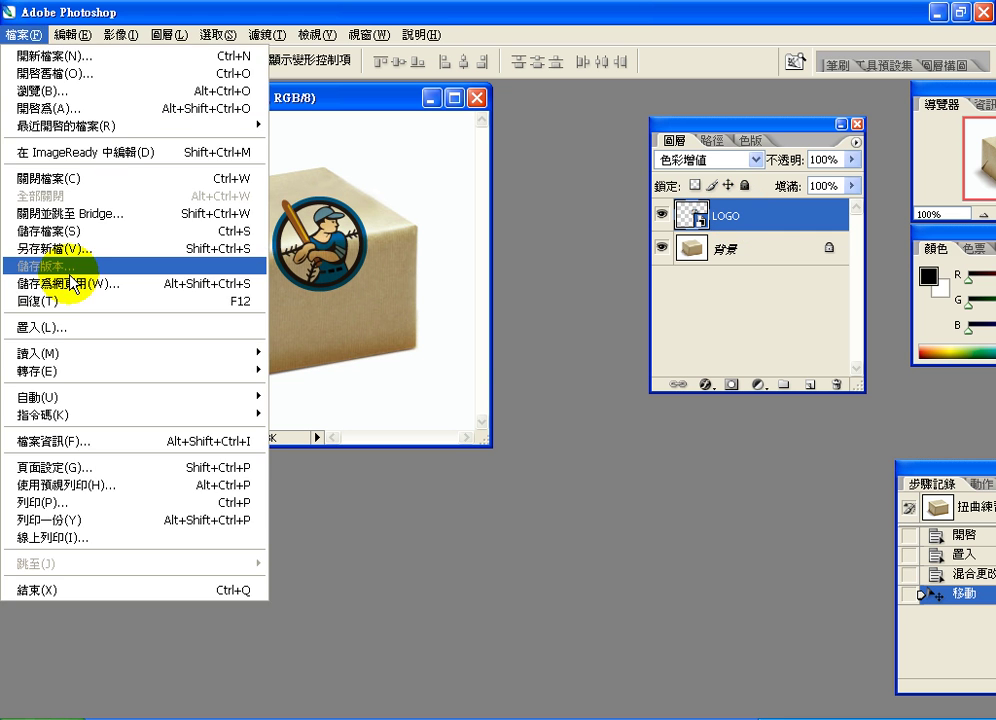
key(Right)
key(Right)
key(Right)
key(Right)
key(Right)
key(Right)
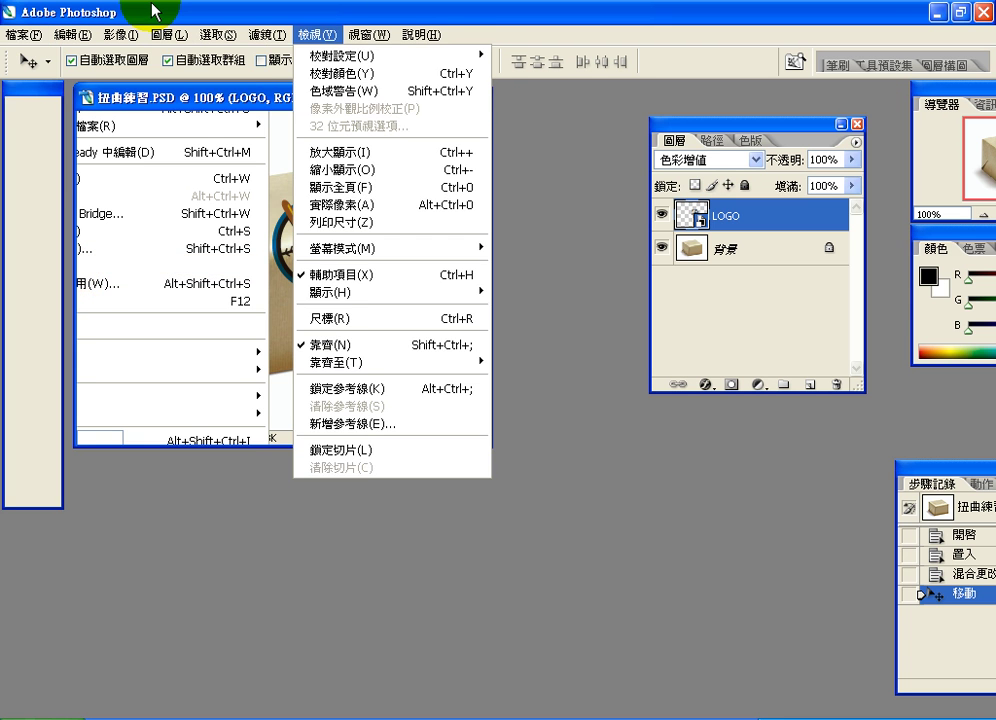
- Examine the LOGO file's EPS rasterizing size in 像素 and its resolution, and cancel opening it
click(21, 36)
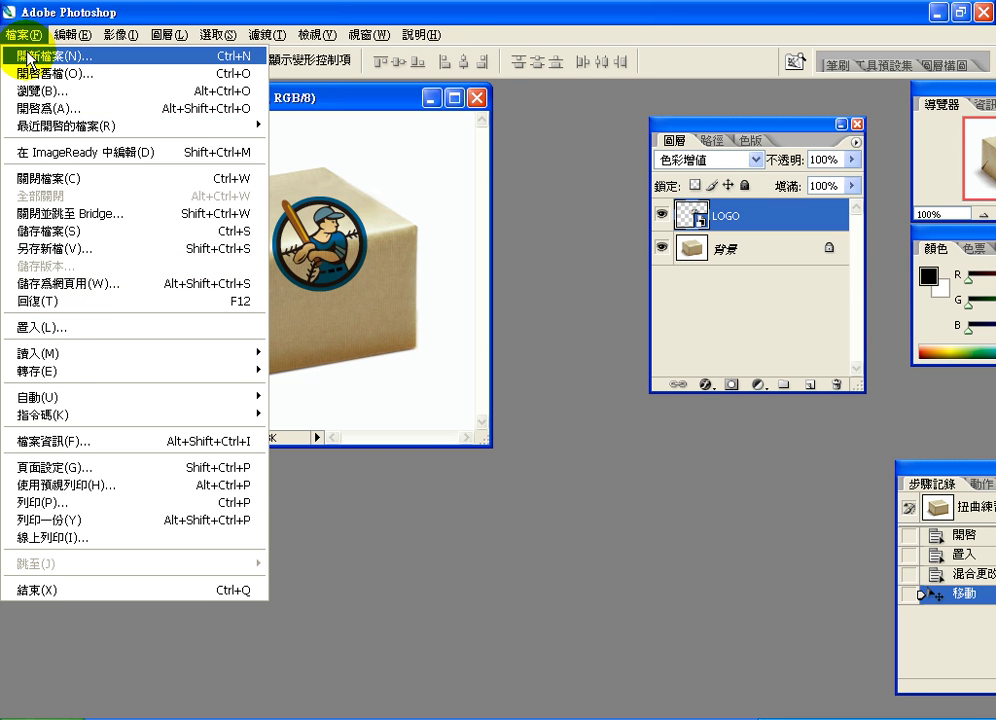
click(30, 73)
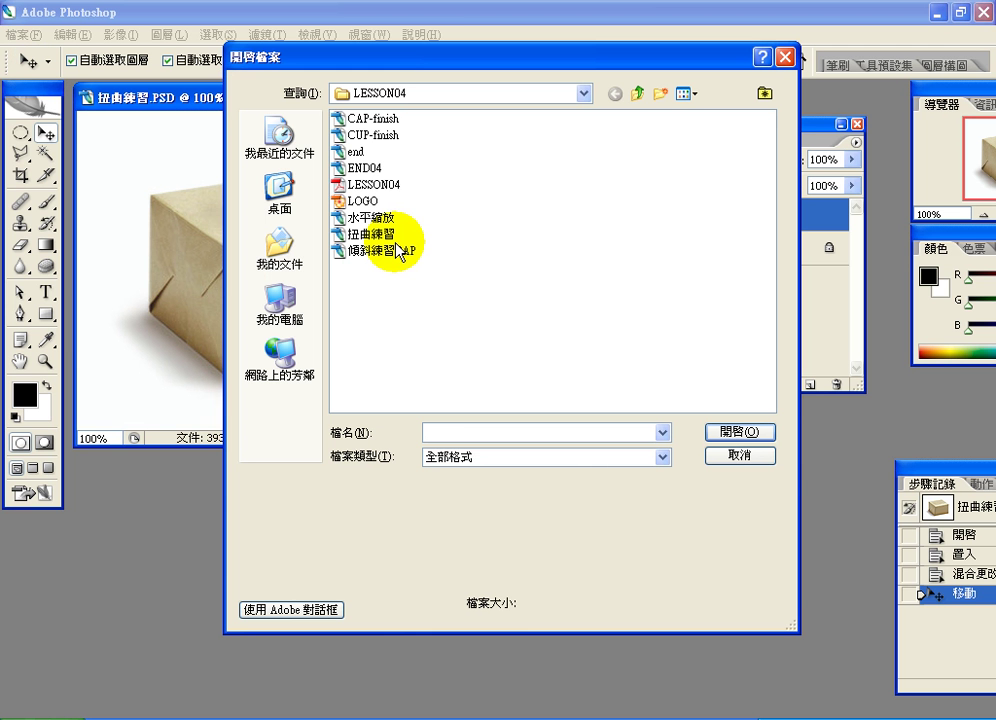
click(360, 201)
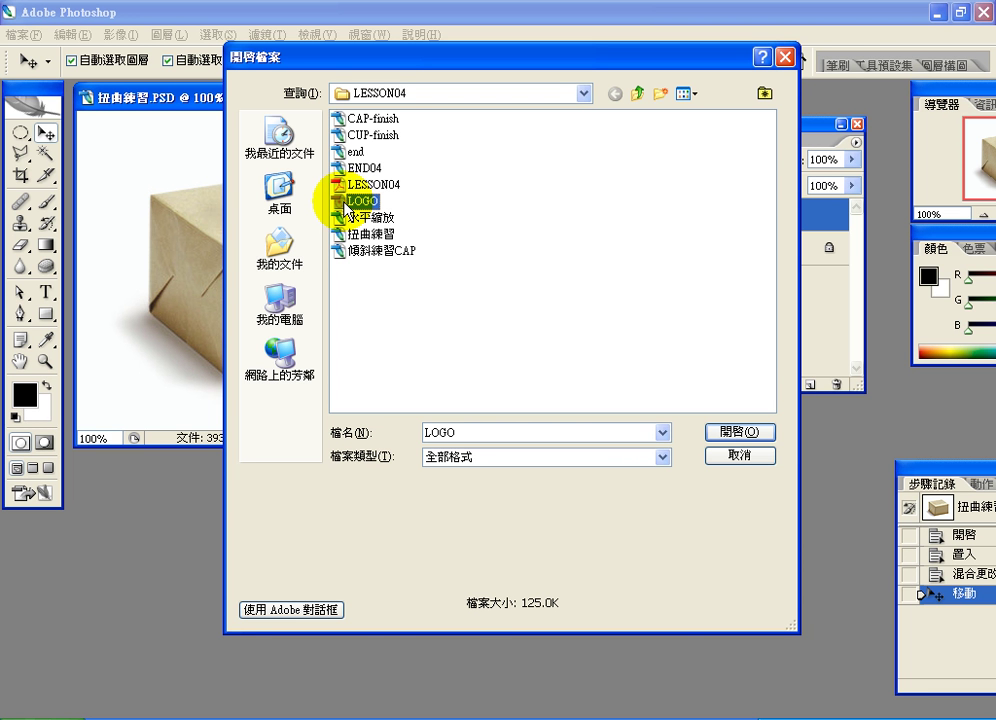
click(731, 434)
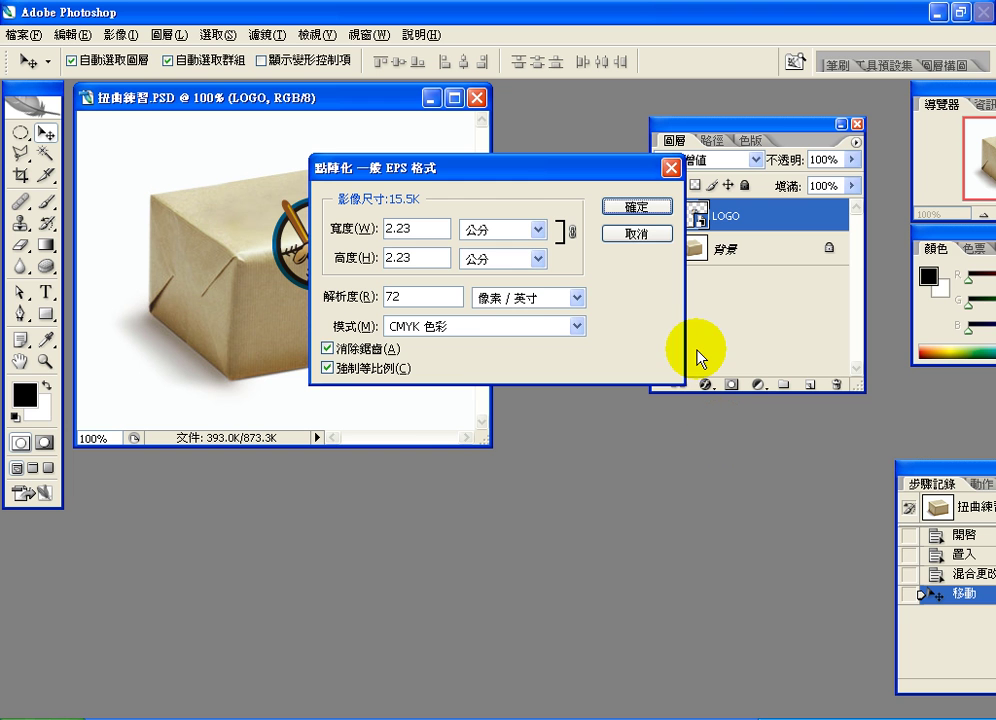
click(536, 230)
click(474, 265)
click(537, 258)
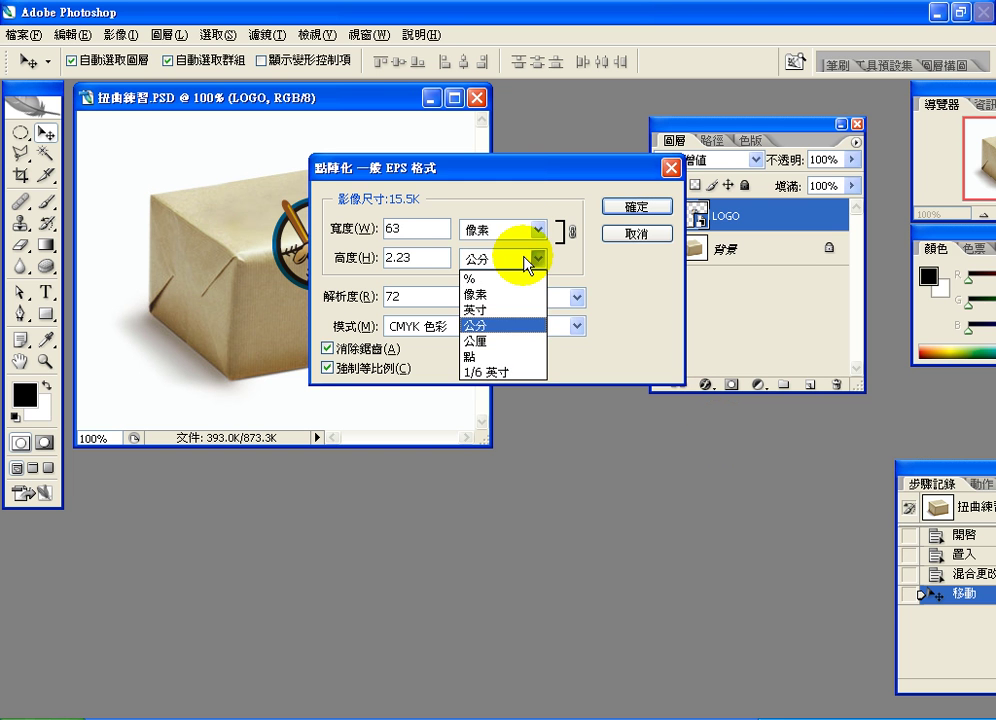
click(475, 293)
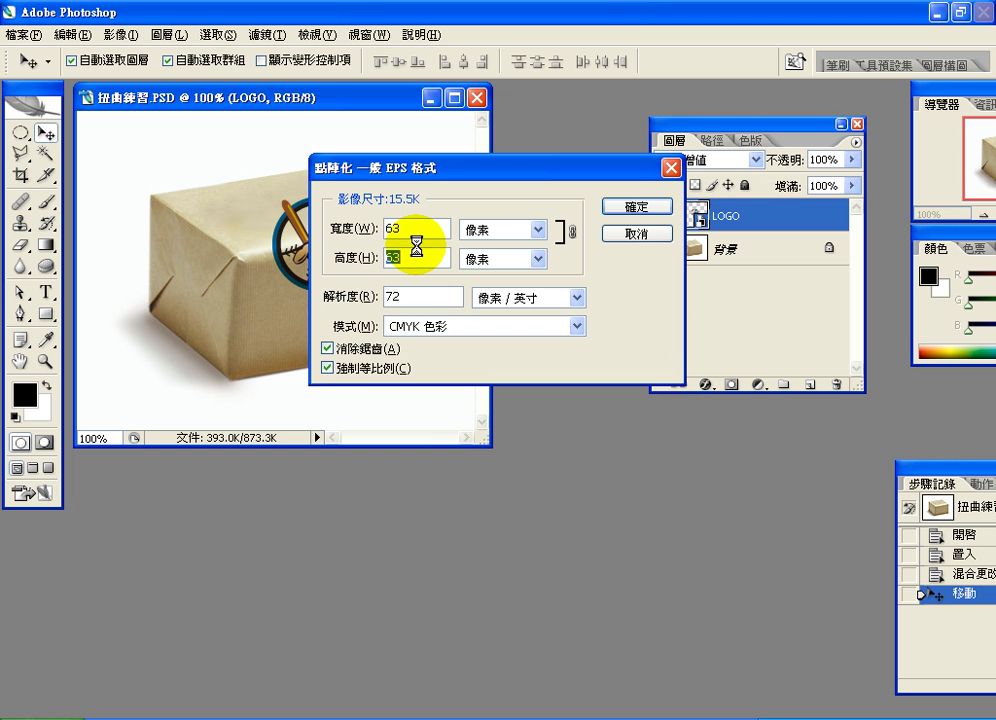
mouse_move(399, 306)
mouse_down()
mouse_move(417, 286)
mouse_move(405, 326)
mouse_up()
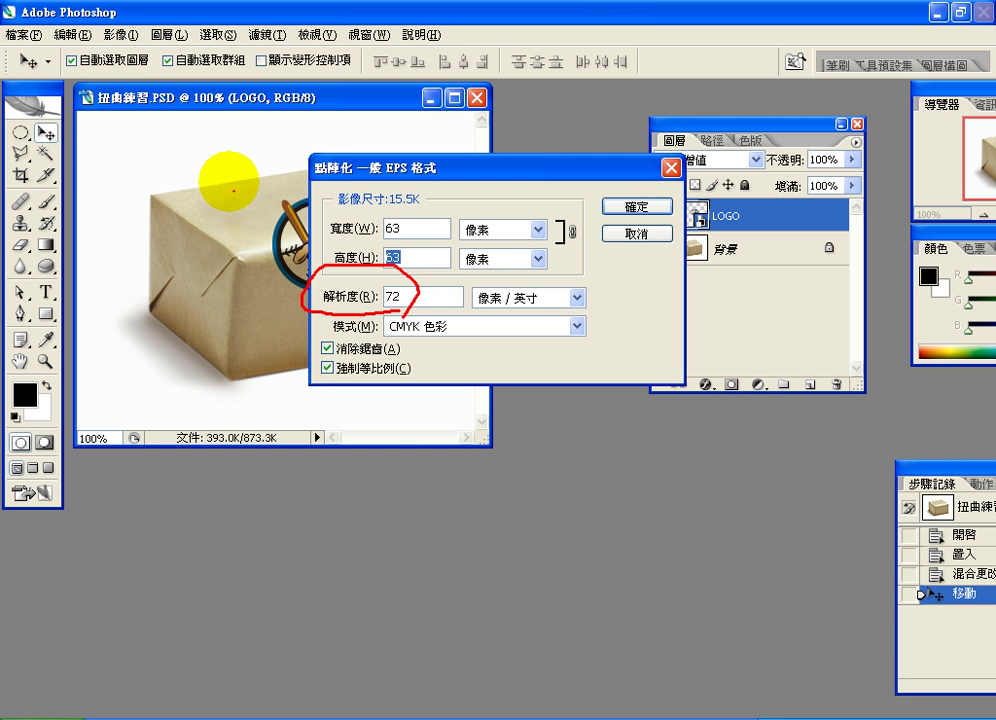
mouse_move(195, 150)
mouse_down()
mouse_move(259, 192)
mouse_move(238, 217)
mouse_up()
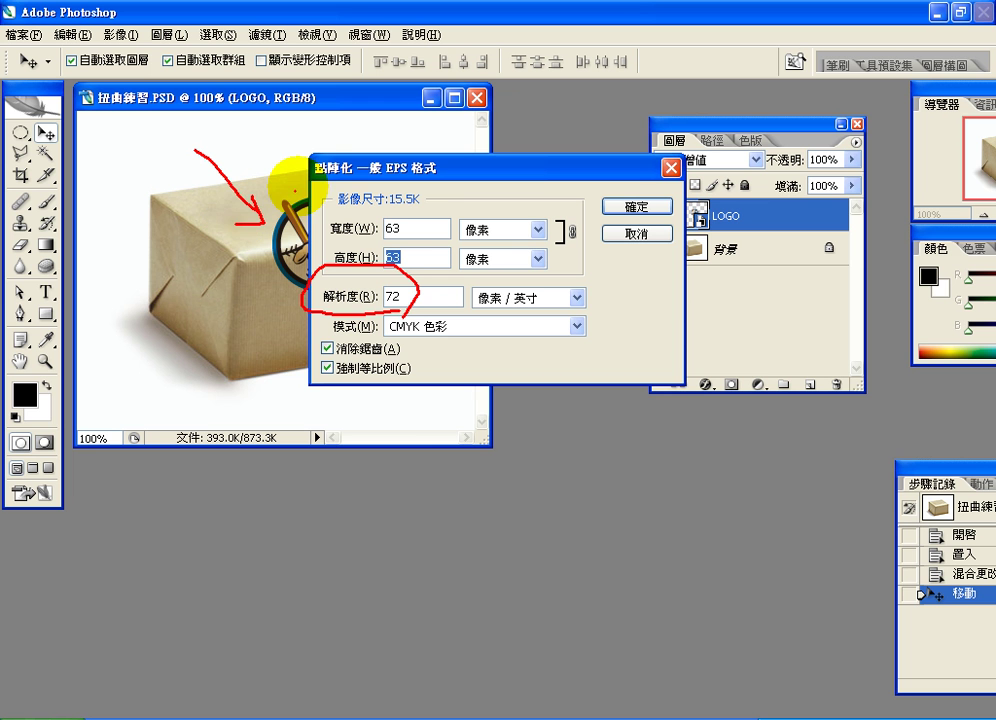
mouse_move(333, 211)
mouse_down()
mouse_move(416, 214)
mouse_move(345, 268)
mouse_up()
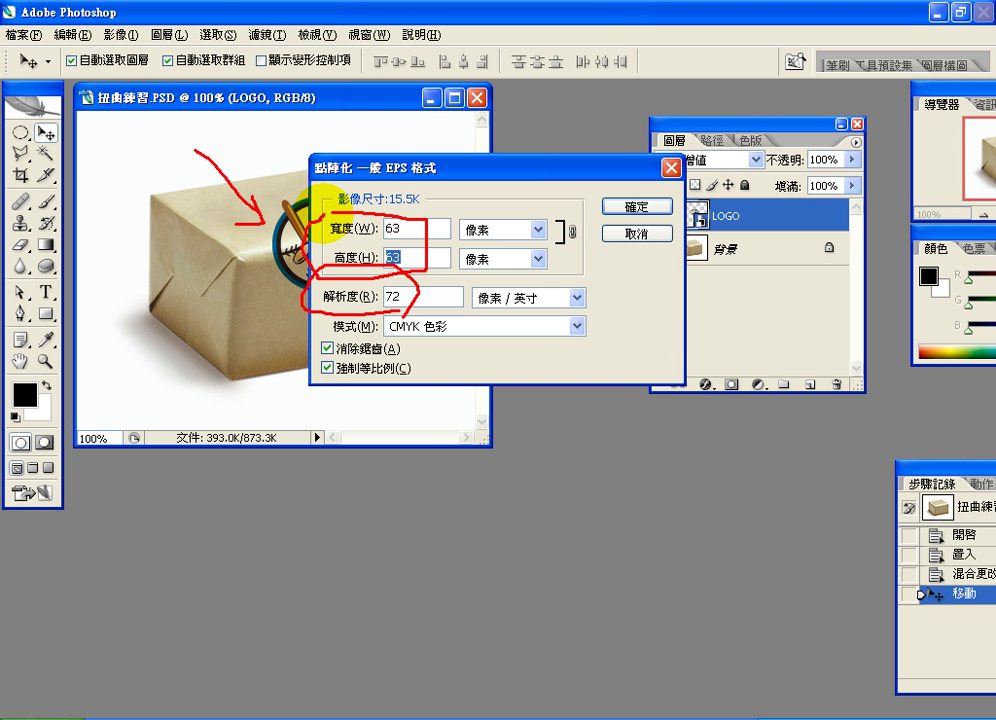
click(622, 236)
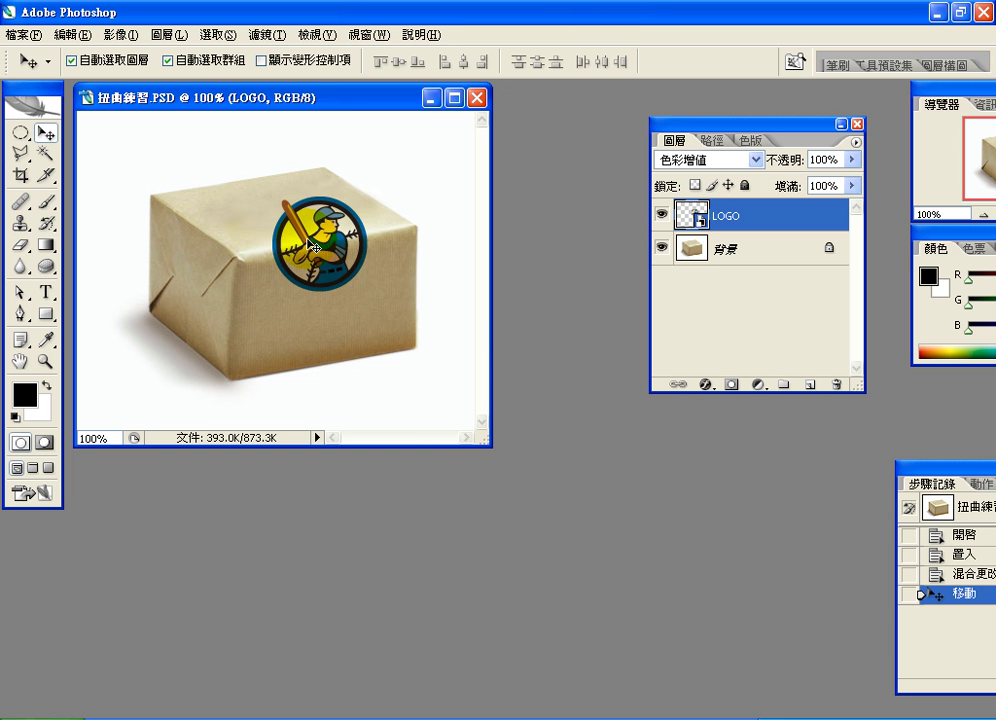
click(70, 38)
mouse_move(161, 362)
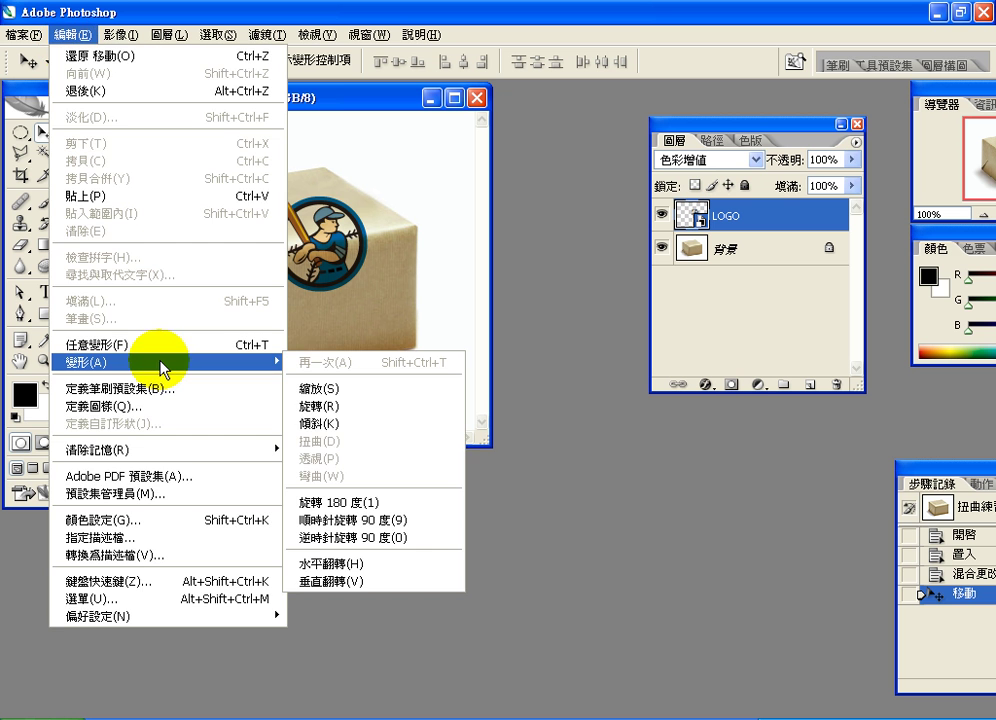
click(323, 423)
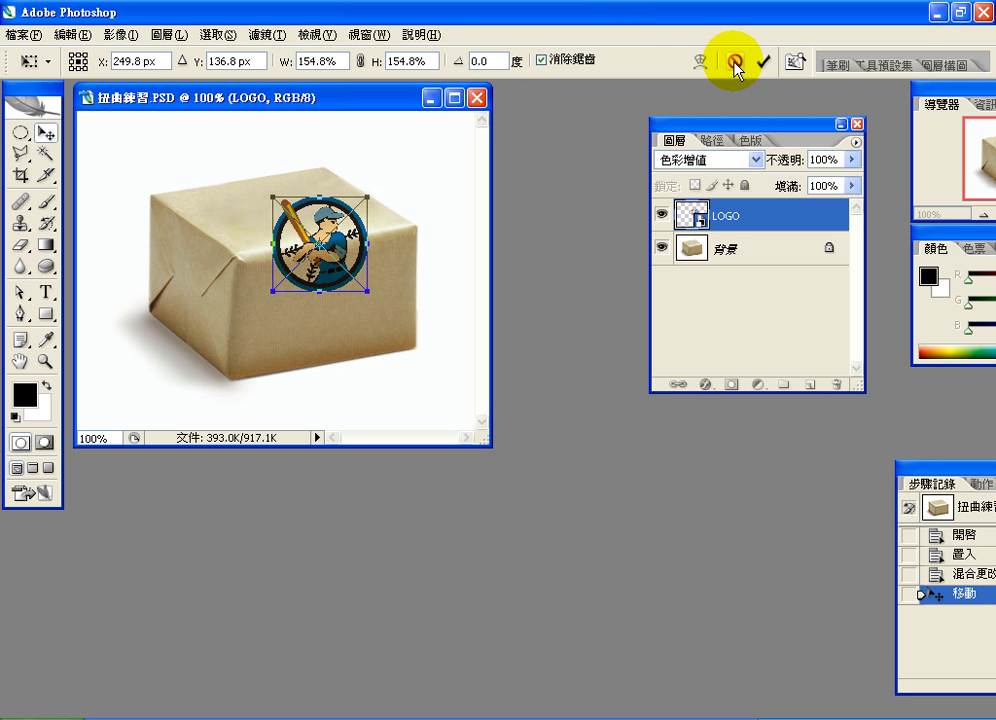
click(763, 61)
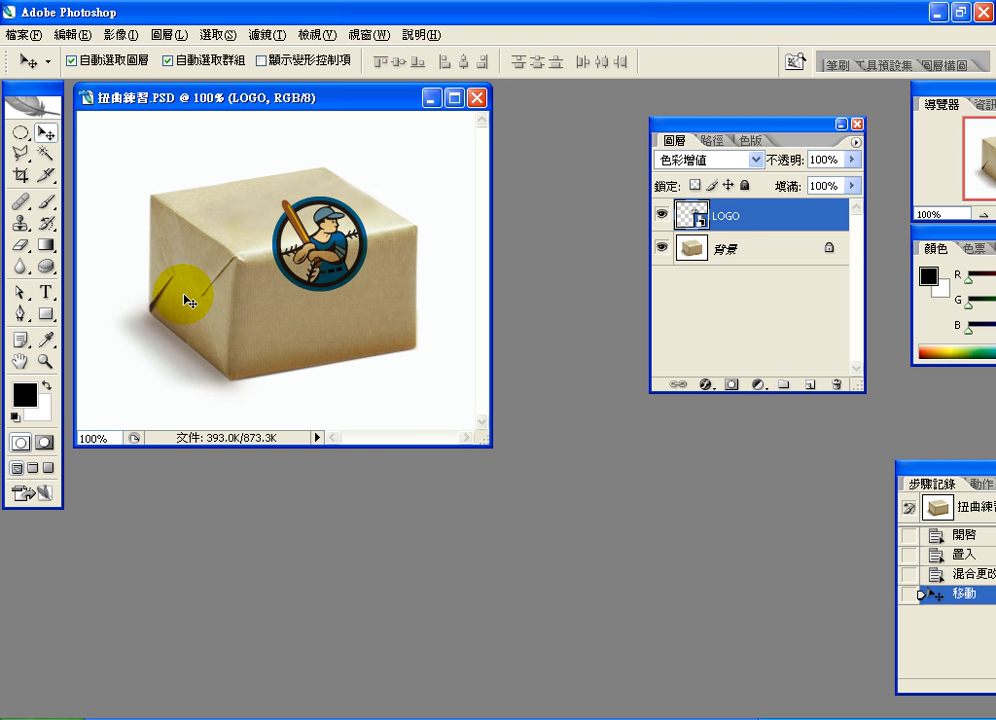
click(20, 133)
drag(21, 131, 80, 138)
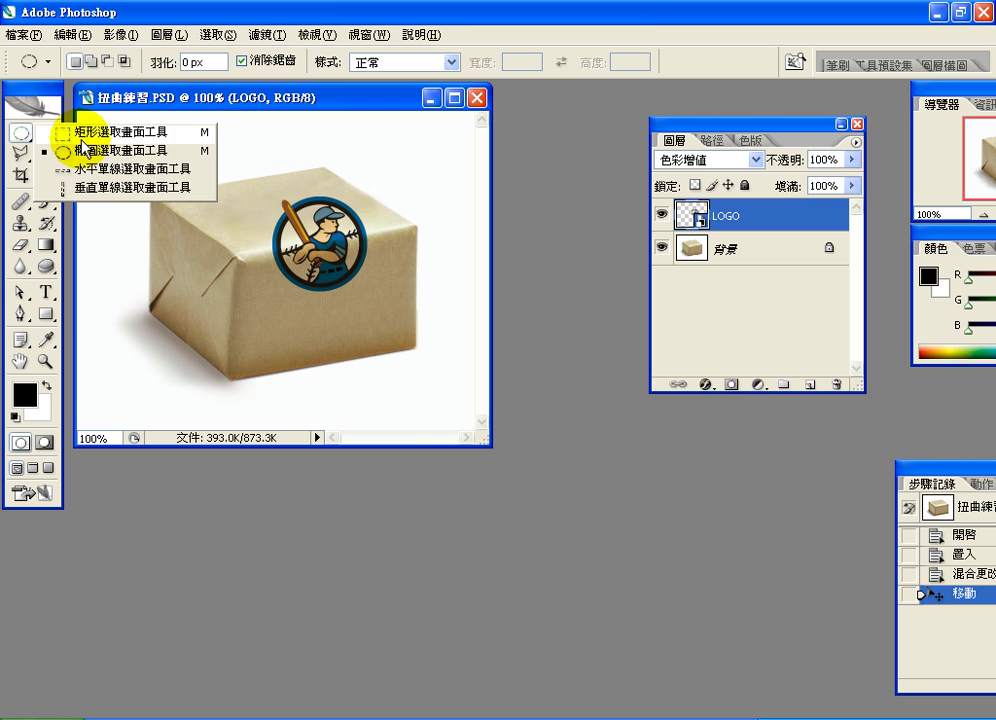
click(80, 138)
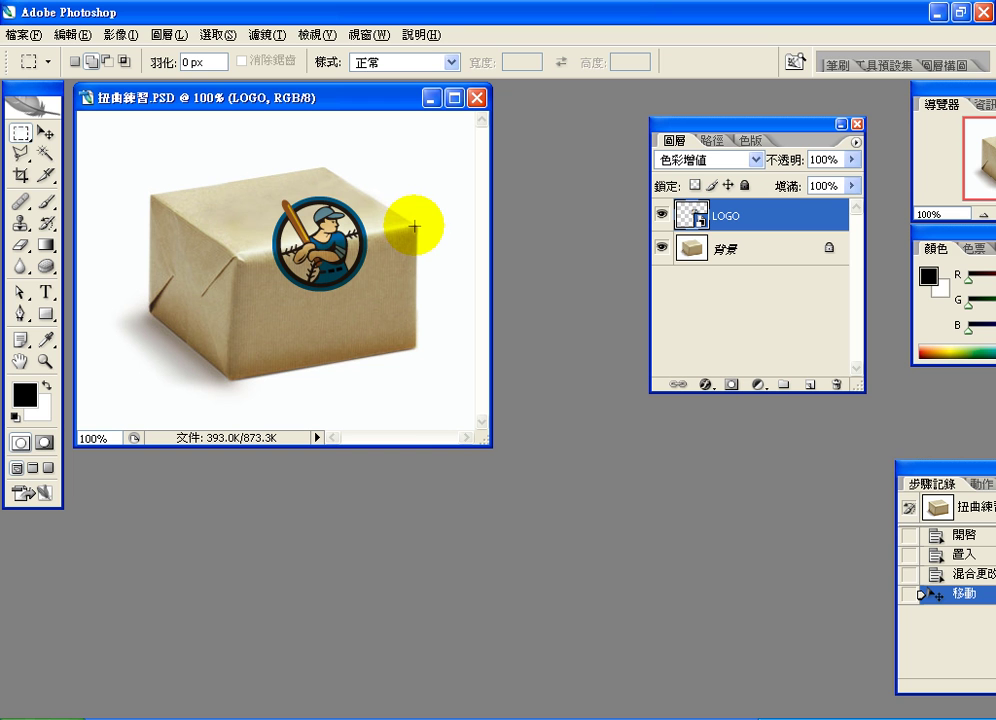
- Select the box's top face by outlining its four corners with the 多邊形套索工具
click(18, 155)
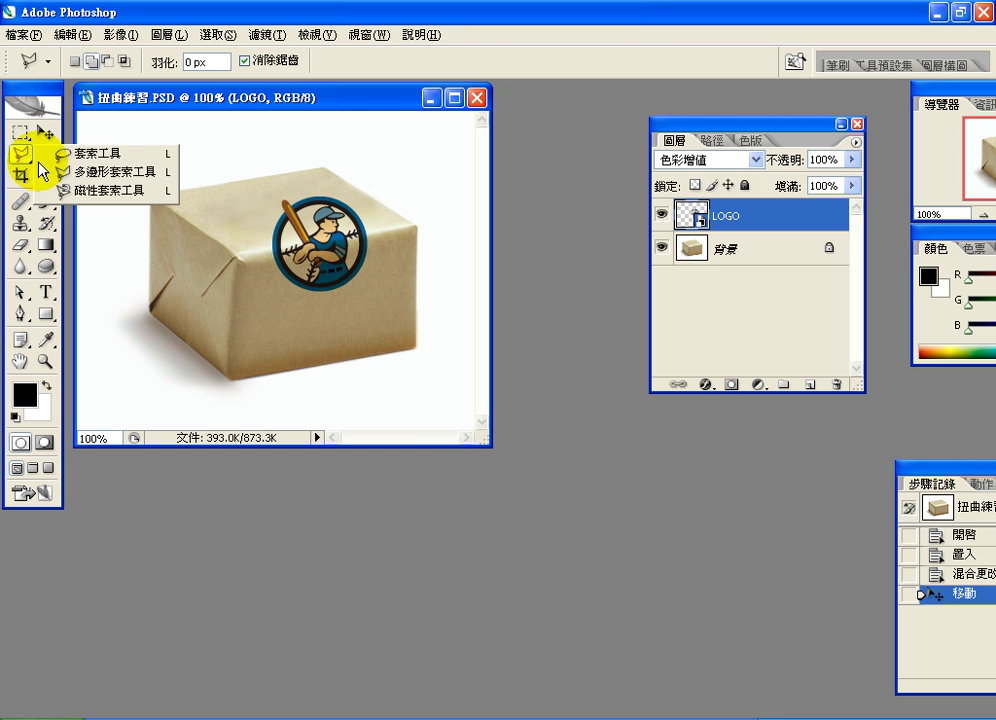
click(85, 178)
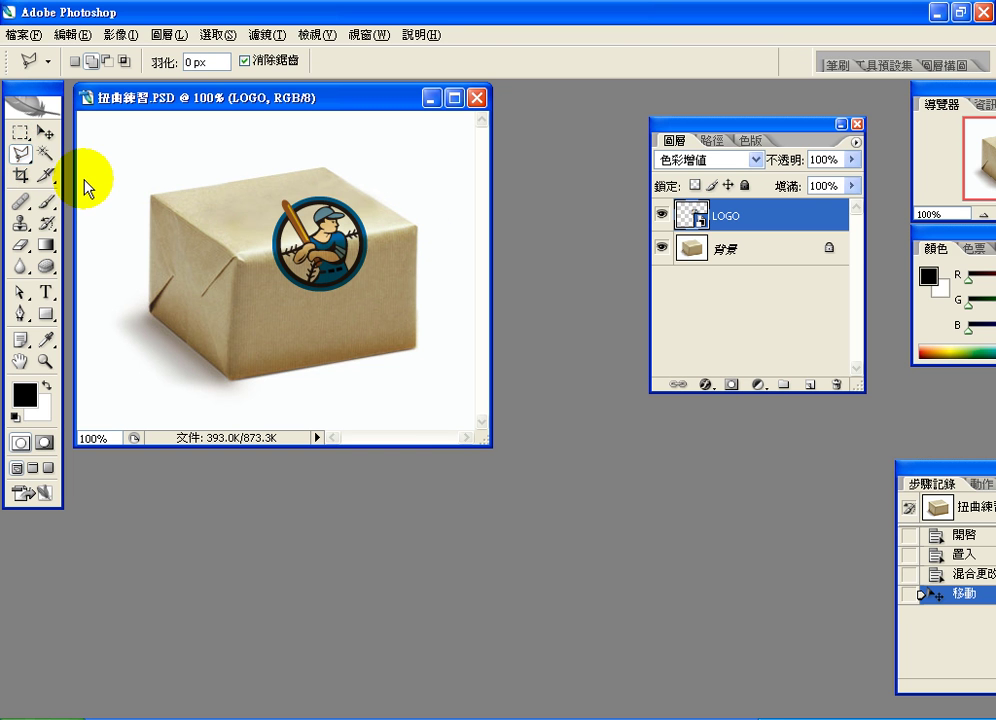
click(201, 294)
click(234, 257)
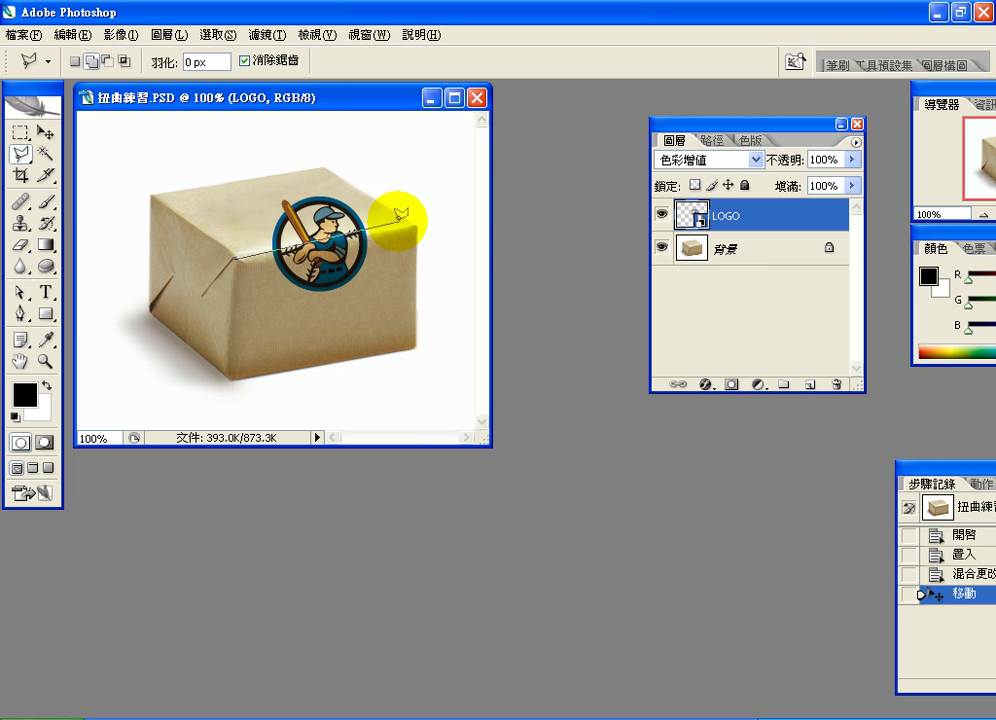
click(415, 224)
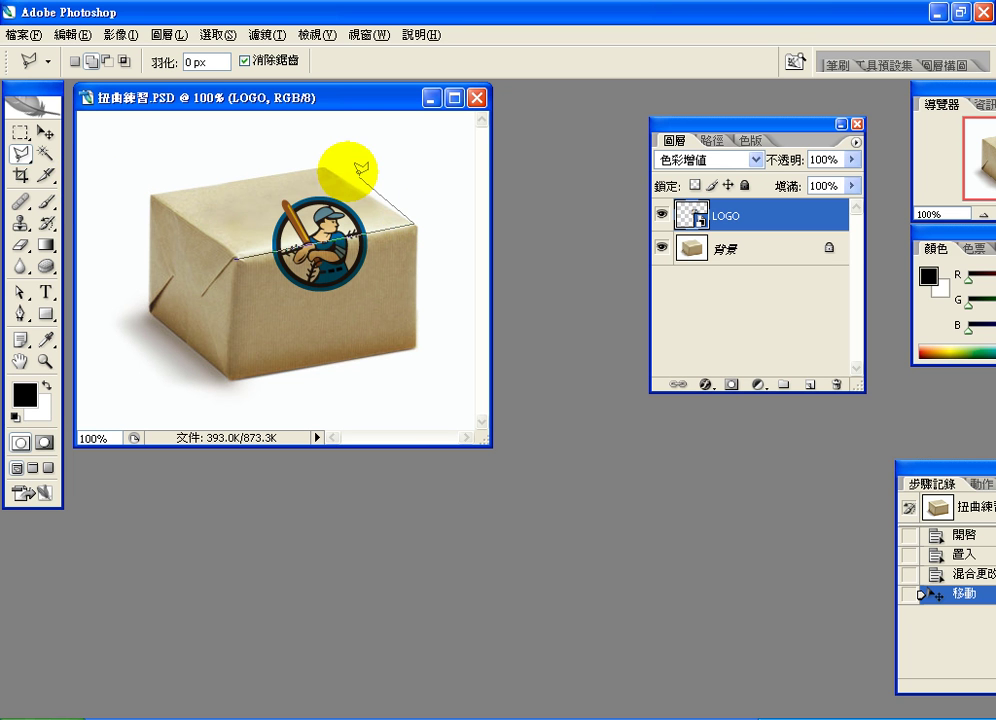
click(323, 164)
click(152, 186)
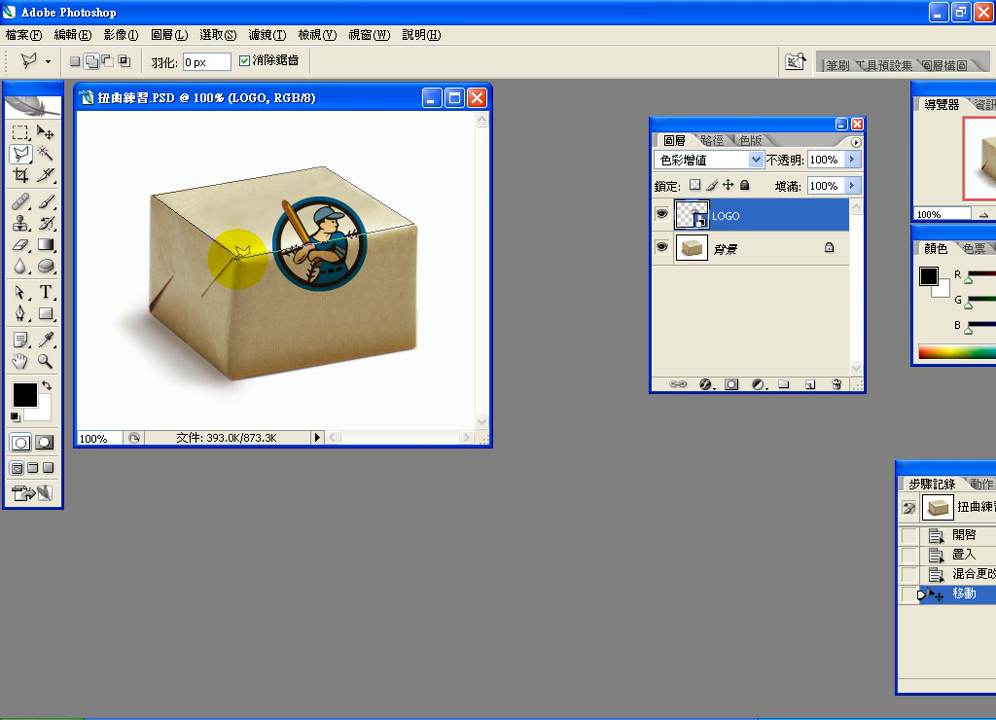
click(237, 254)
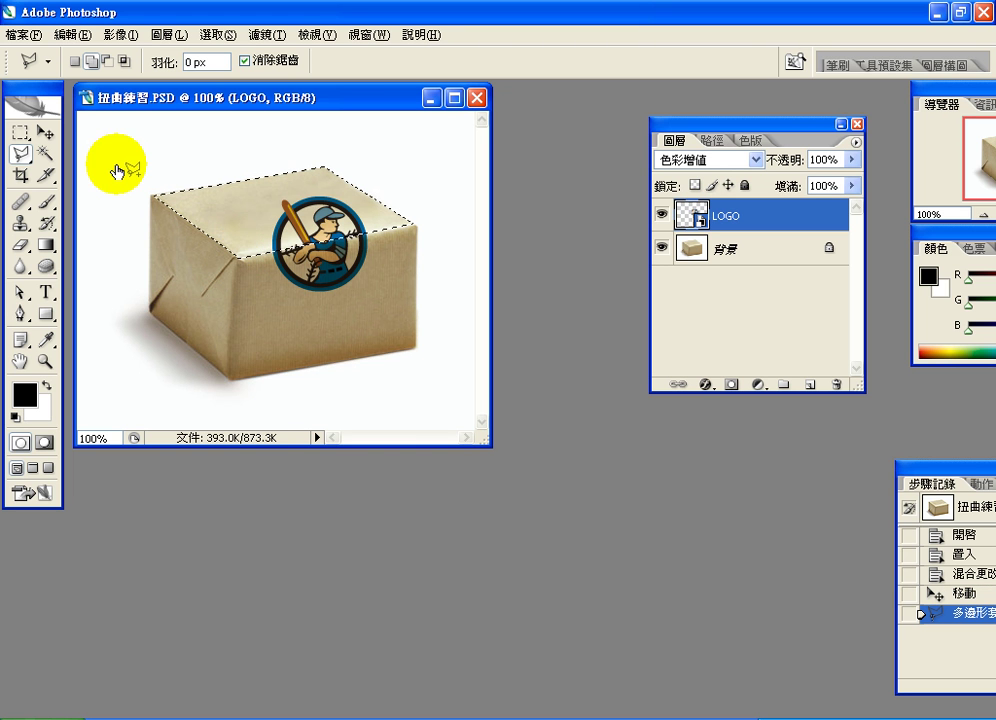
click(70, 35)
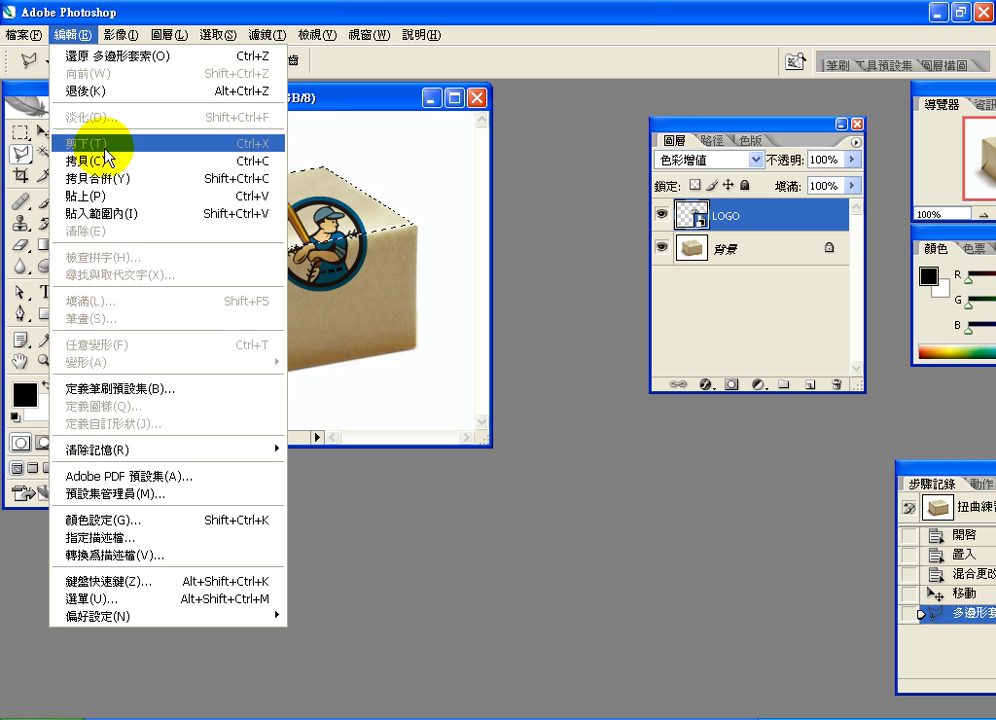
click(112, 63)
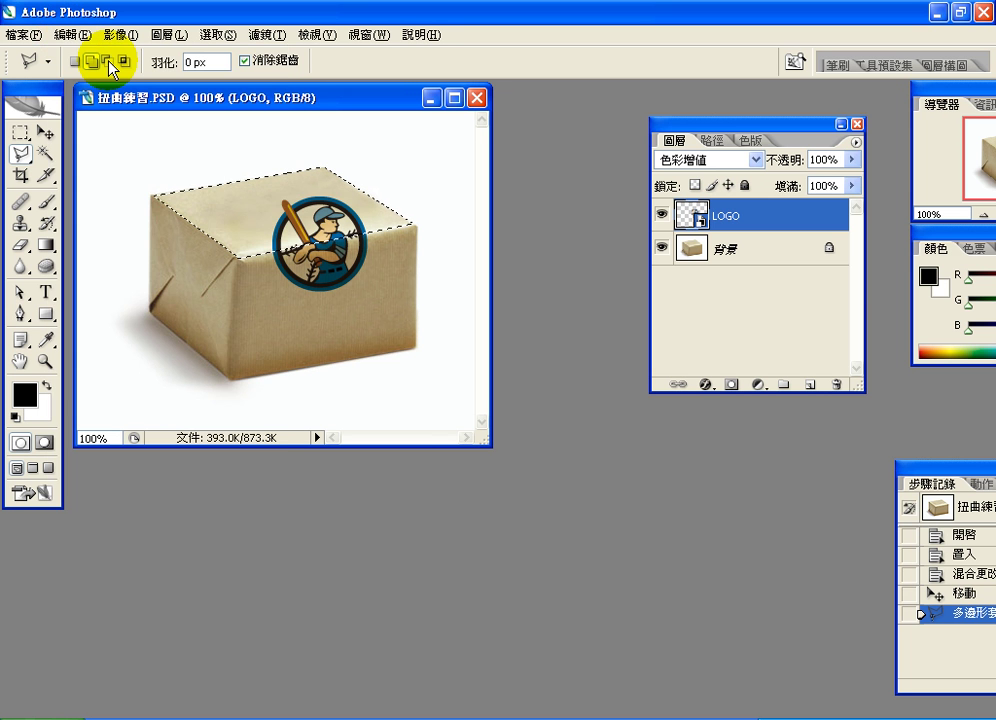
click(67, 35)
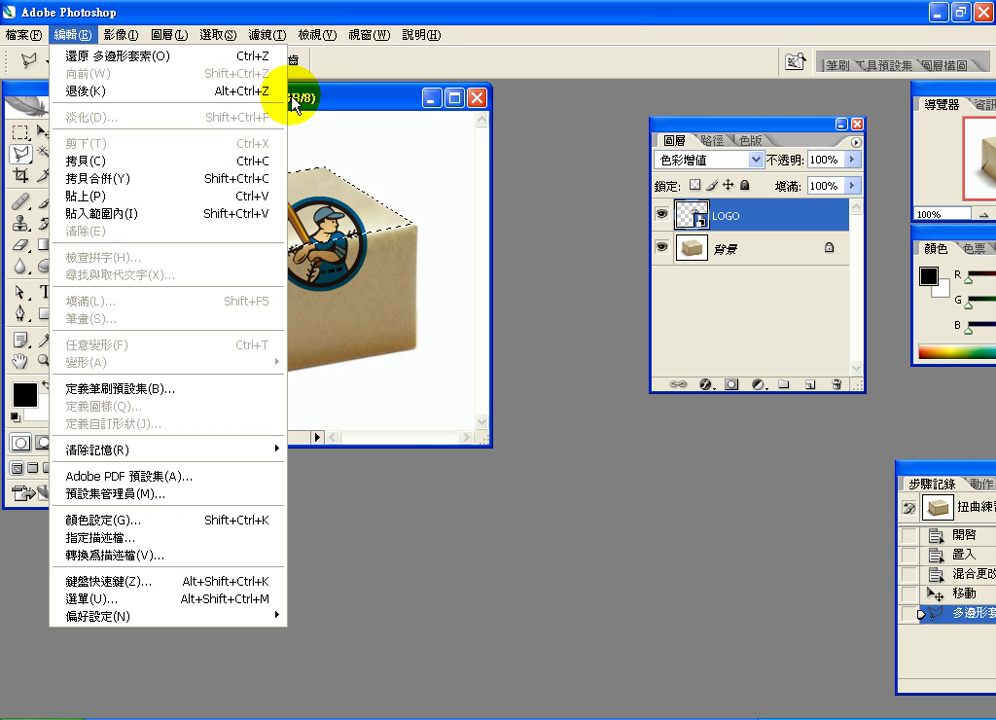
click(615, 175)
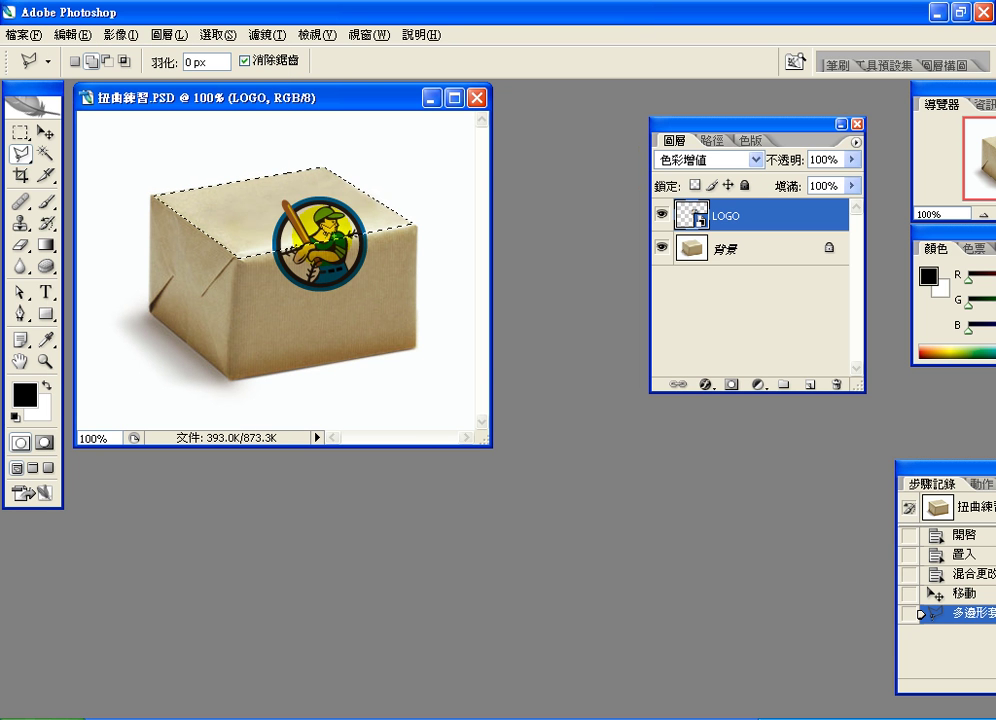
key(m)
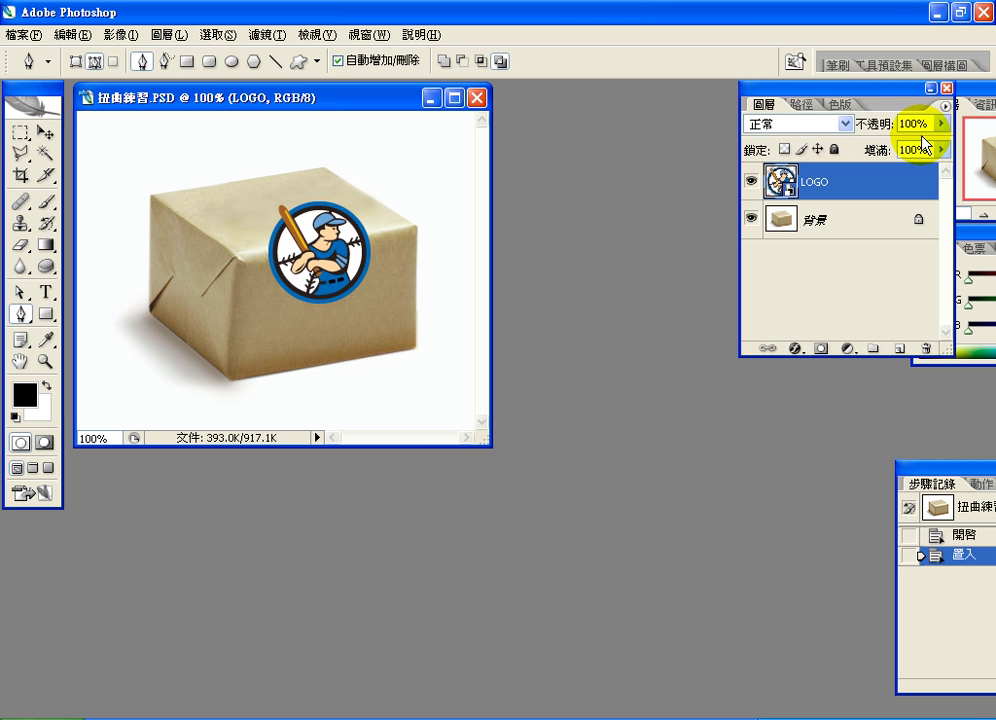
click(945, 106)
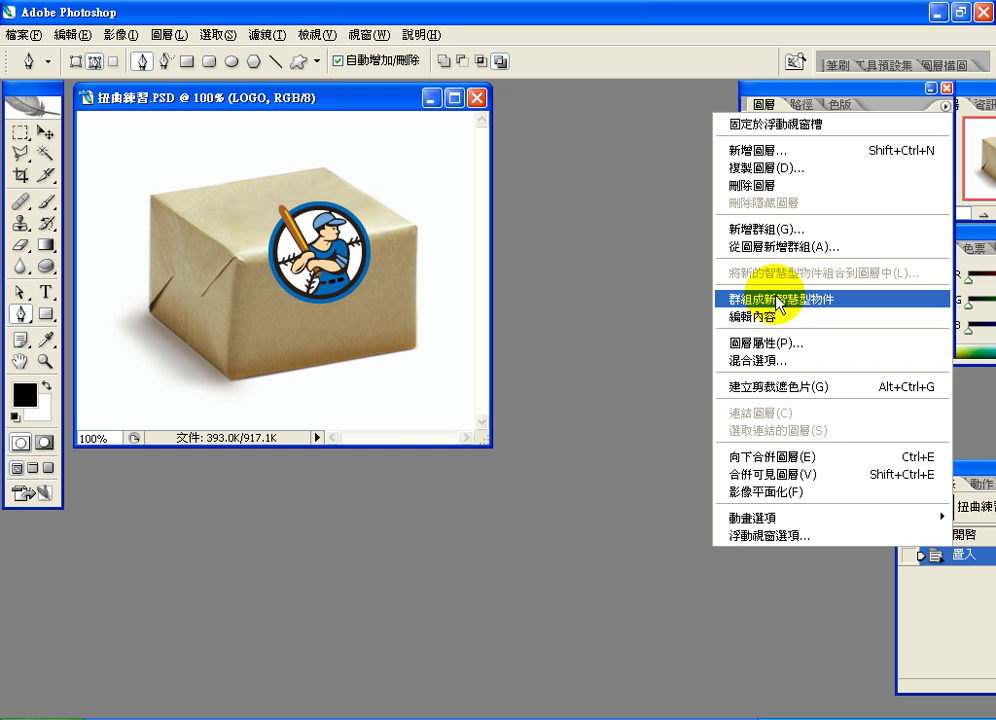
click(793, 92)
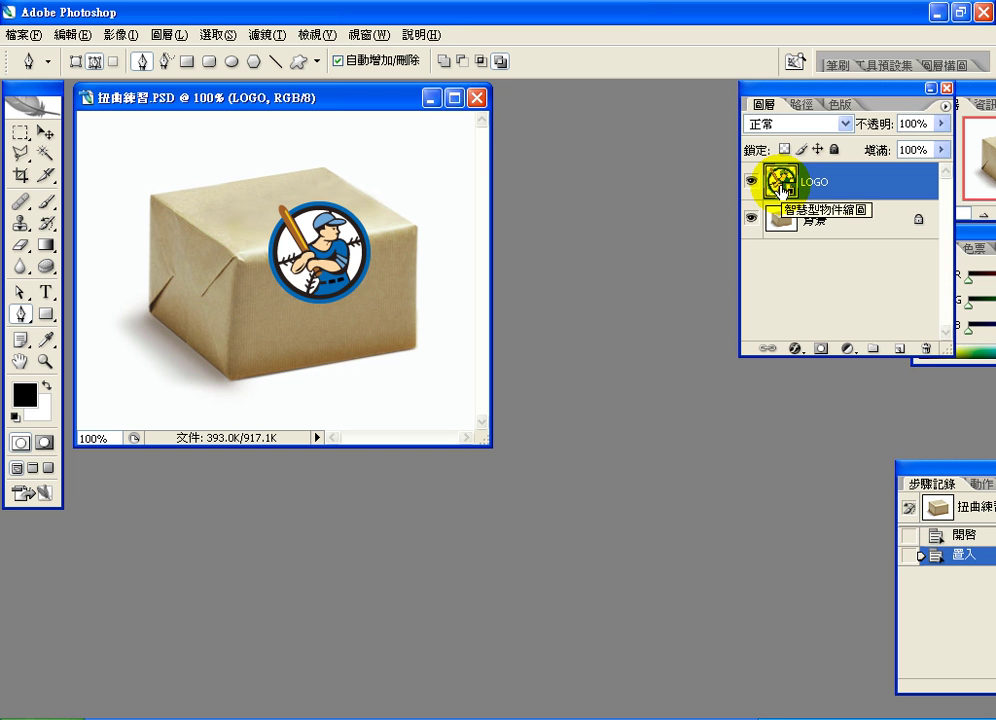
right_click(782, 186)
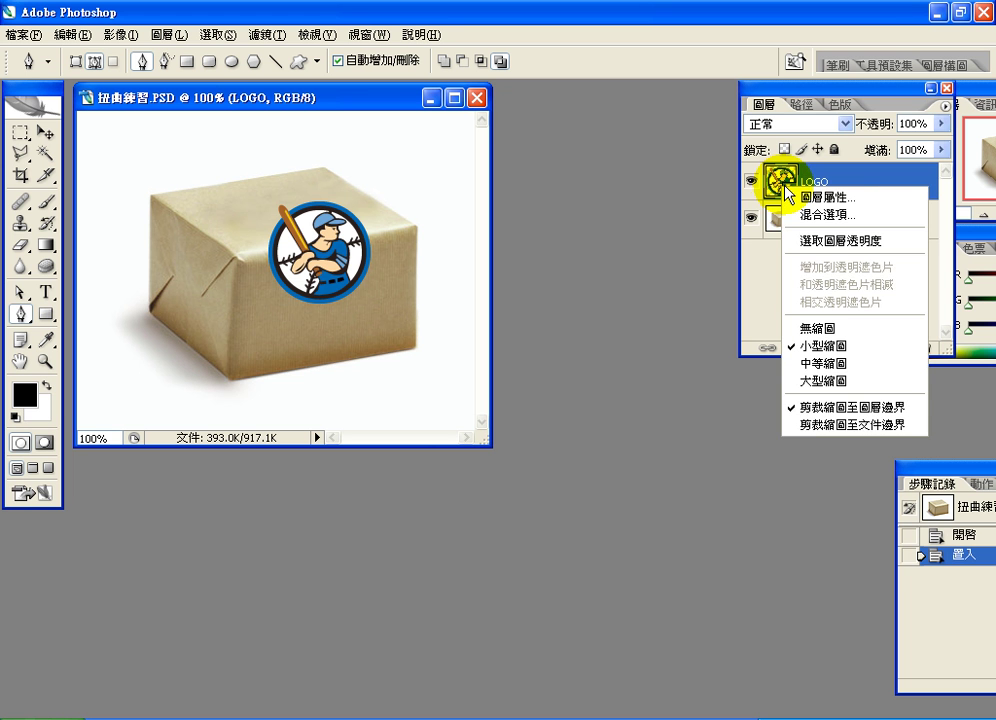
click(829, 180)
right_click(825, 182)
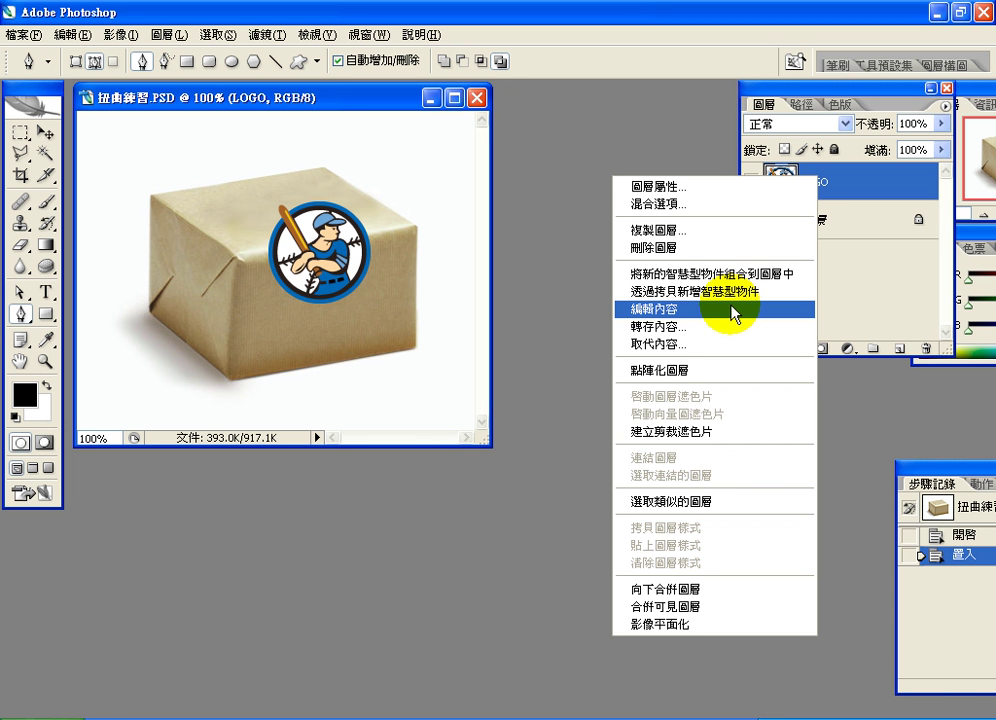
click(706, 20)
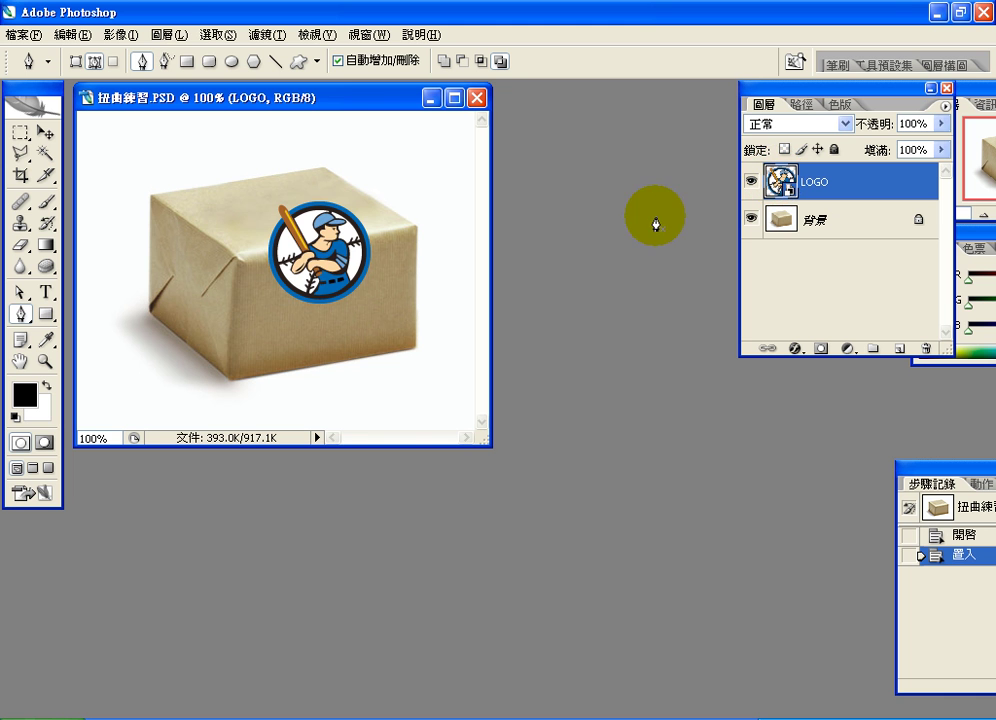
- Convert the box's LOGO smart object into a regular pixel layer with 轉換為圖層
click(170, 35)
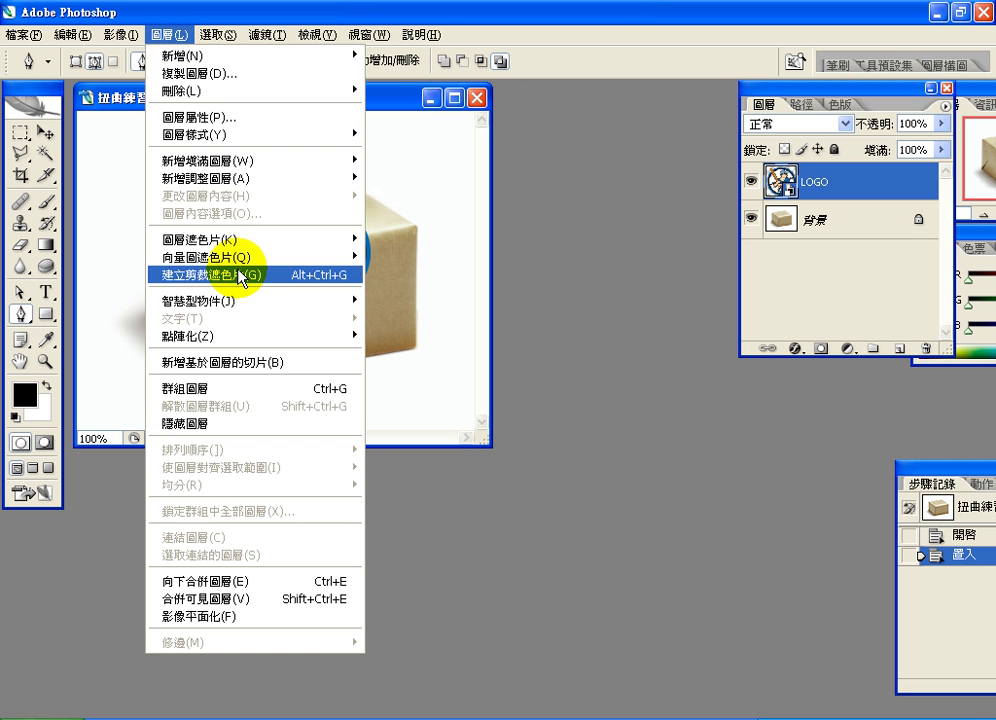
mouse_move(353, 309)
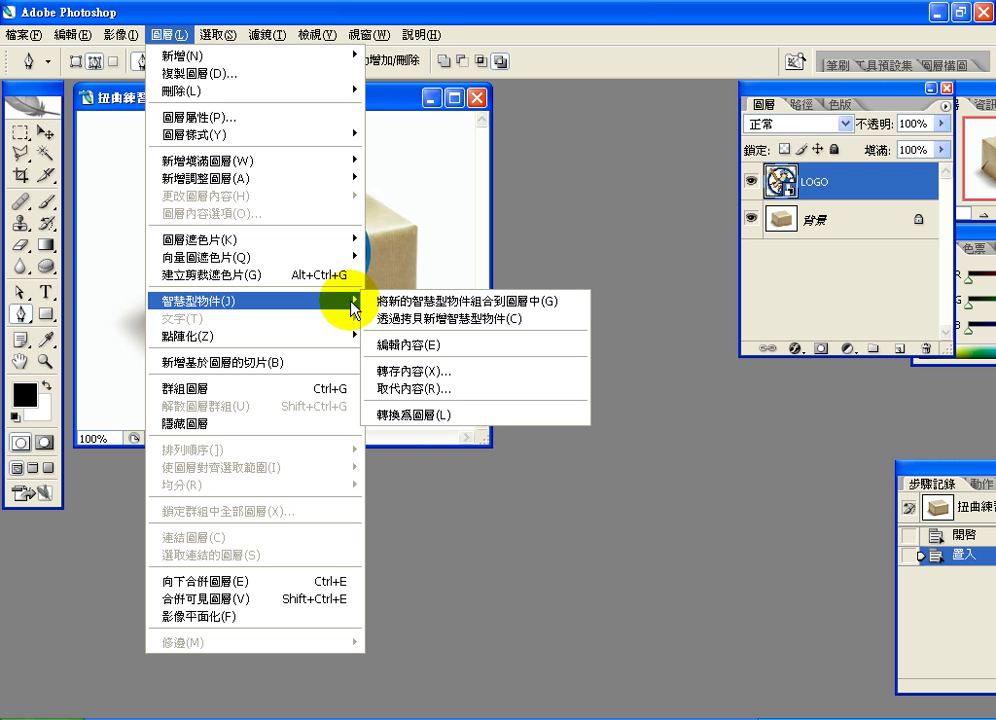
click(474, 414)
click(462, 418)
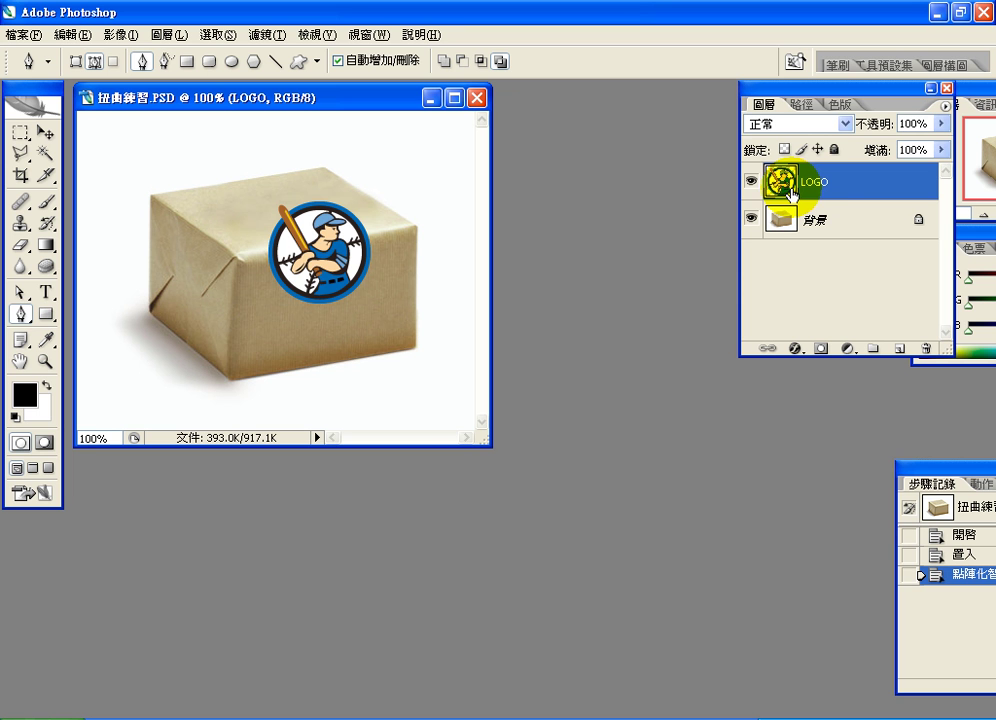
- Outline the box's top face with the 多邊形套索工具 and cut the part of the LOGO layer inside it
click(15, 151)
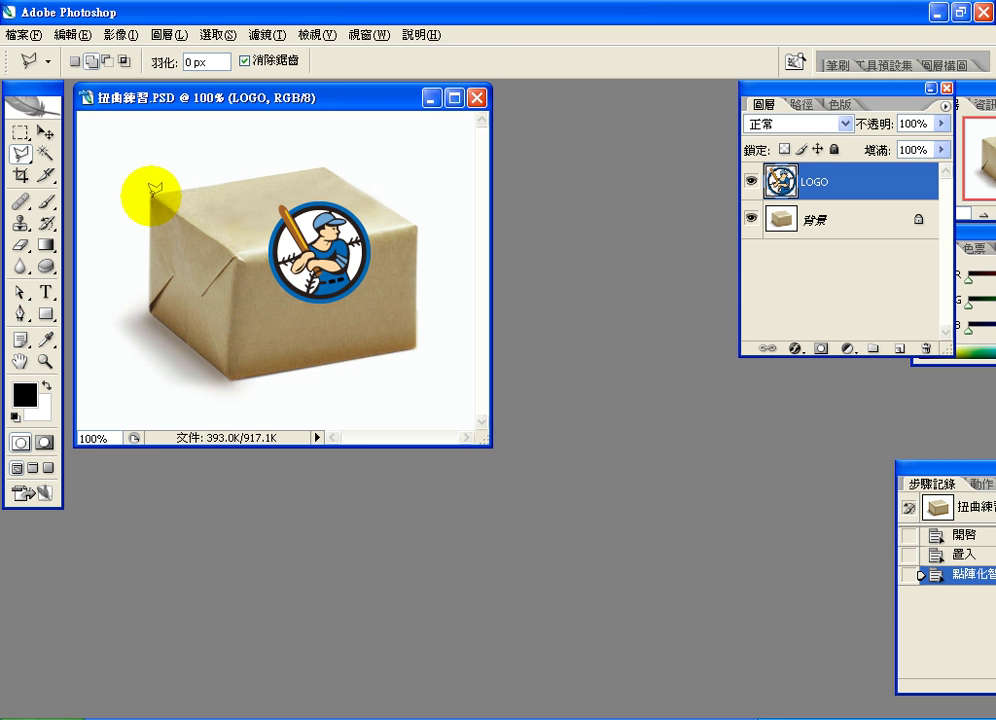
click(152, 193)
click(238, 251)
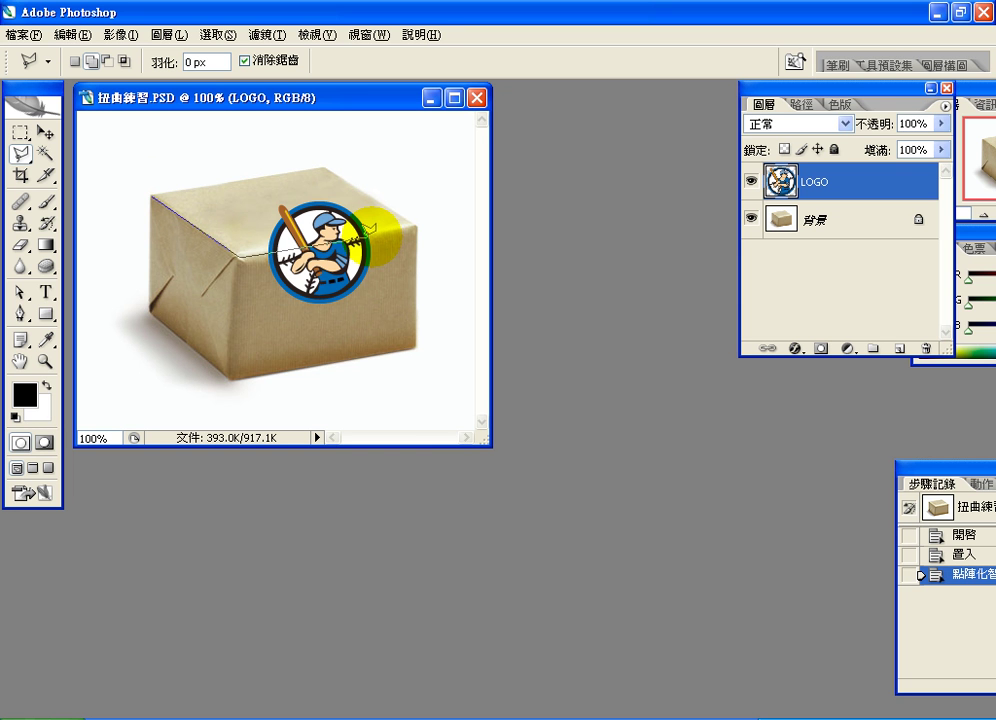
click(416, 222)
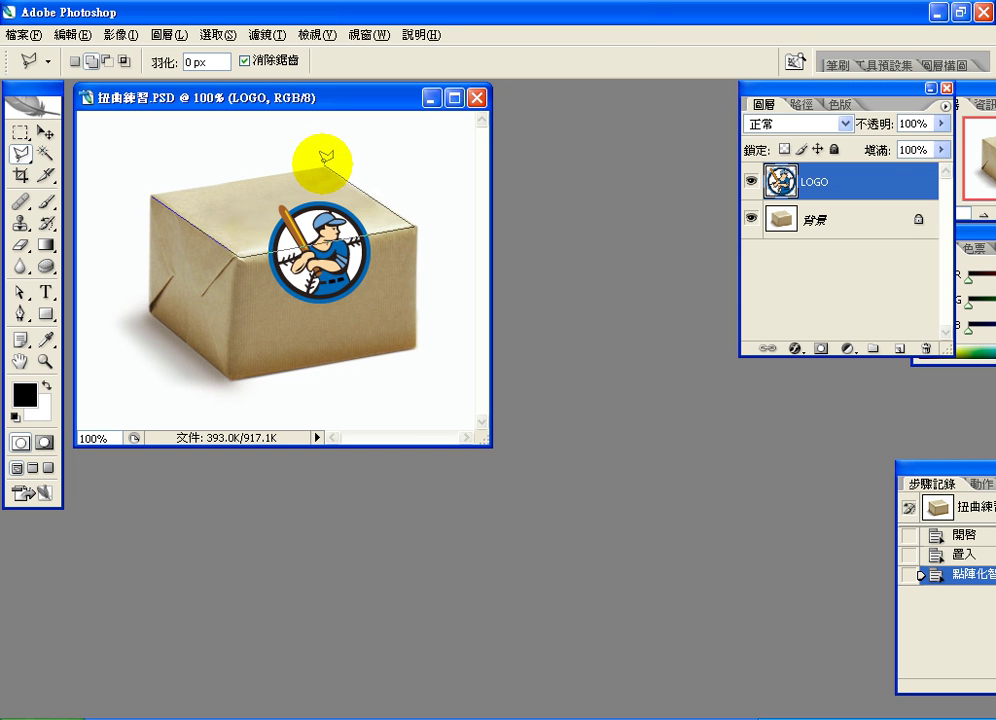
click(322, 165)
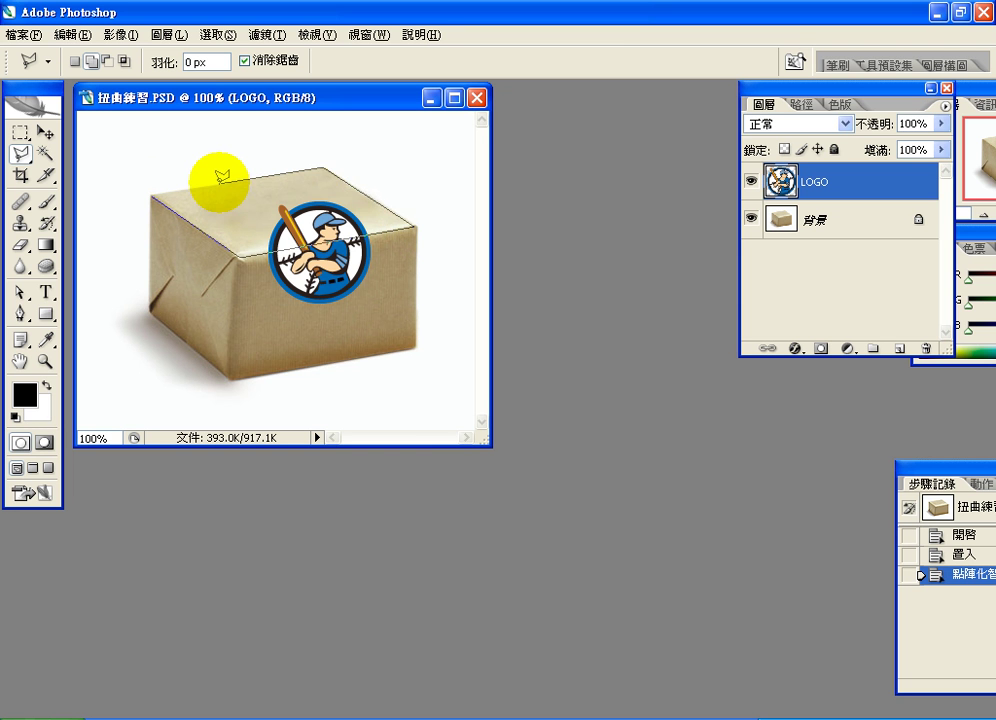
click(155, 188)
click(256, 230)
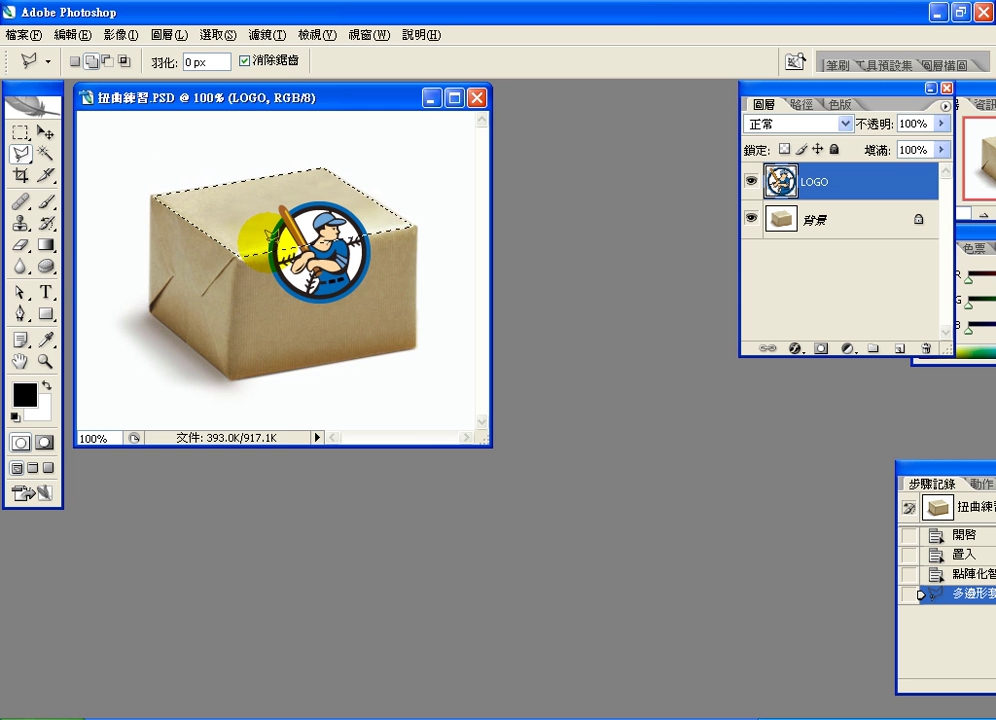
click(66, 35)
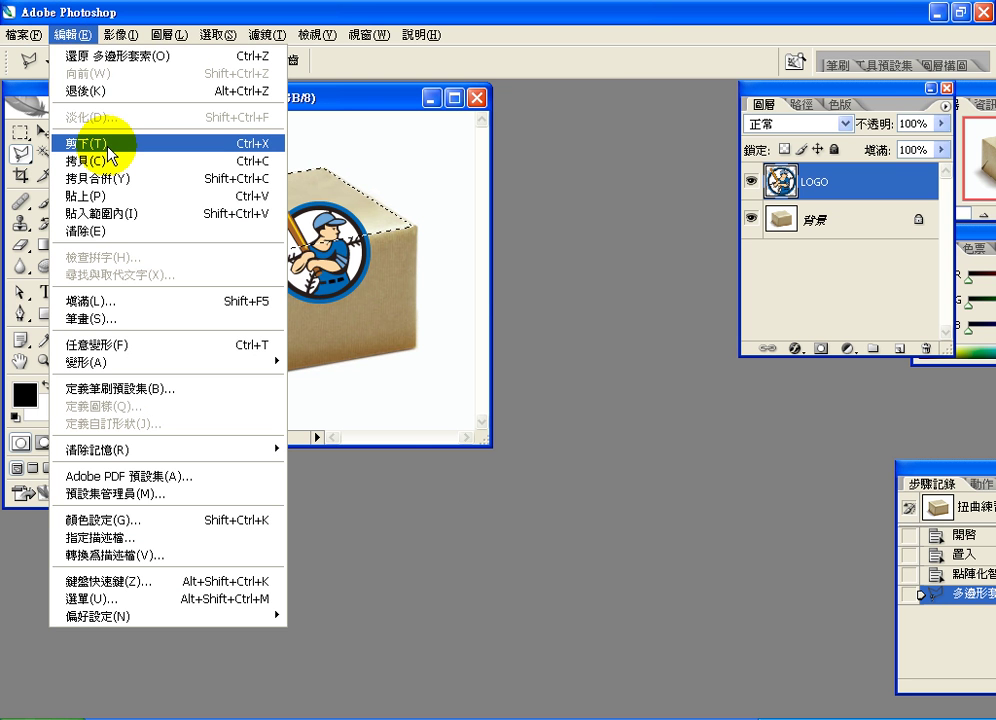
click(108, 146)
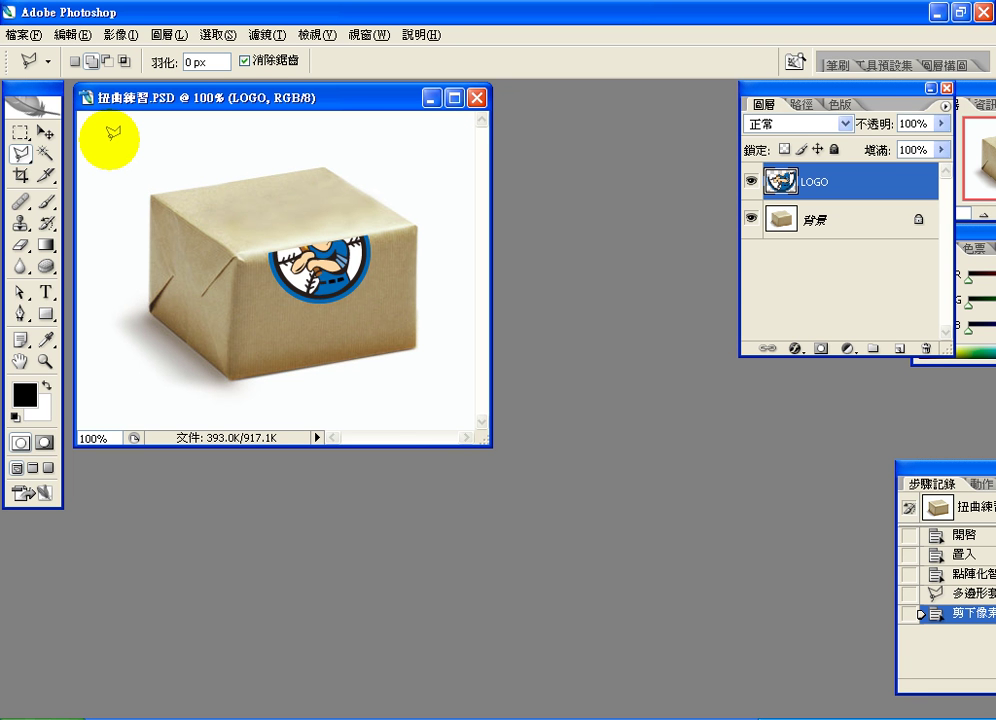
- Paste the cut upper part of the logo as a new layer and align it with the lower half on the box
click(72, 34)
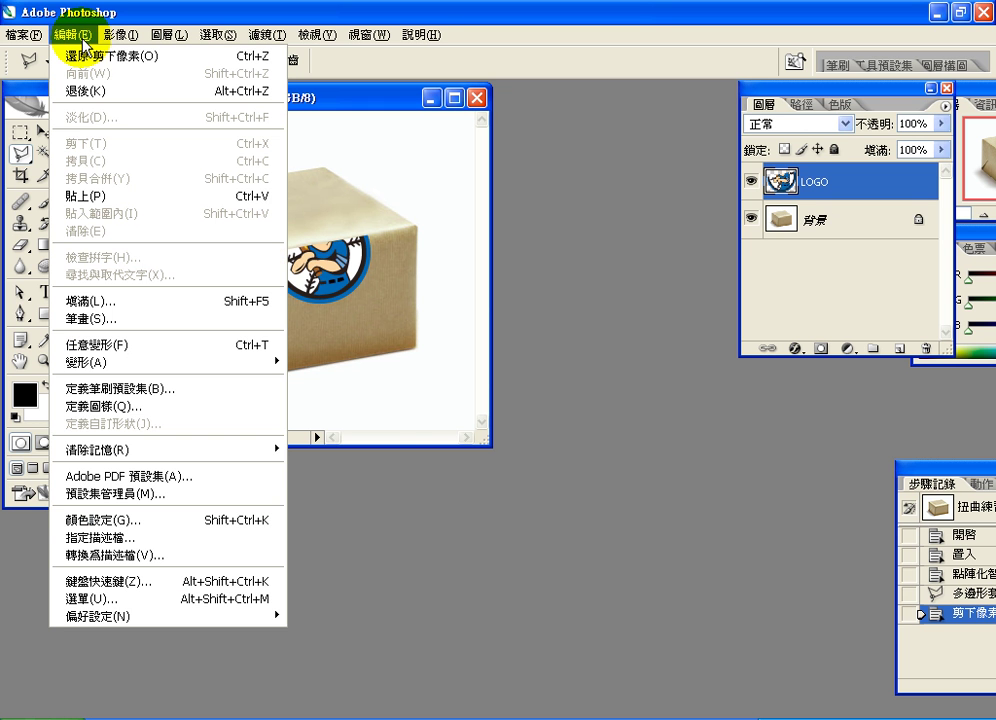
click(101, 196)
click(45, 132)
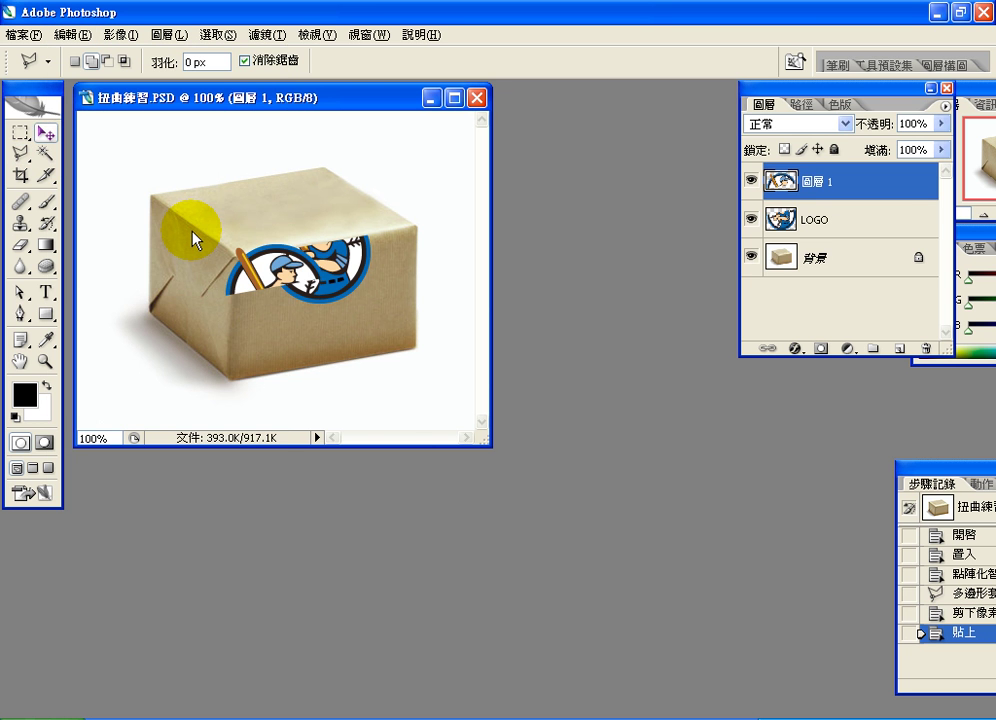
drag(193, 238, 317, 224)
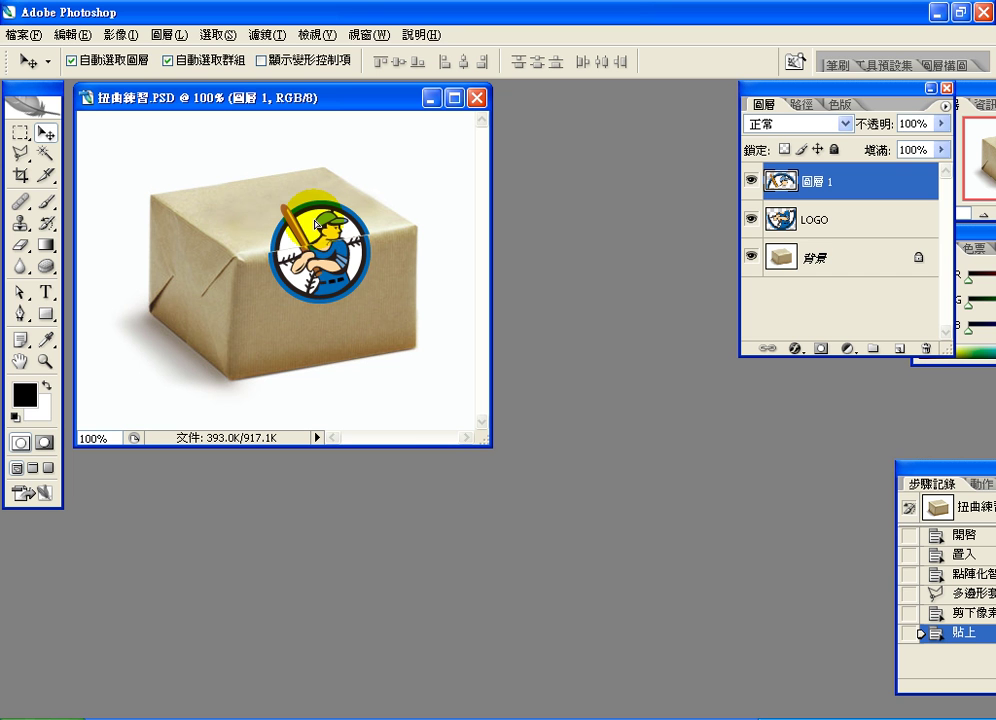
key(Down)
key(Down)
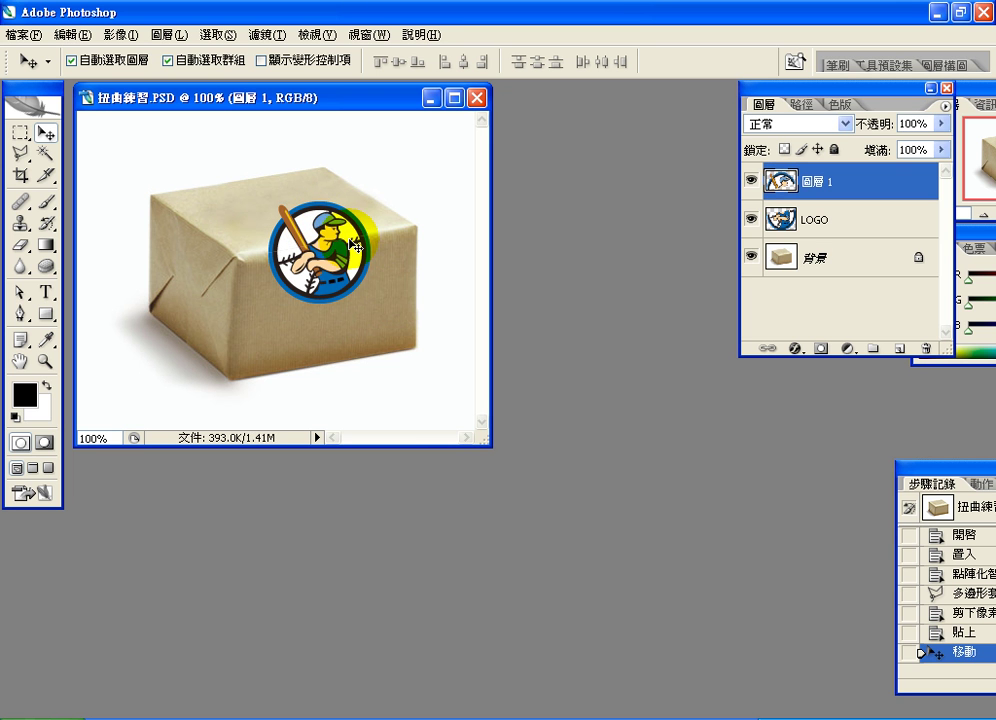
- Distort the pasted upper logo part, slanting its top edge along the box and flattening it to about 74.7% height, and commit it
click(72, 34)
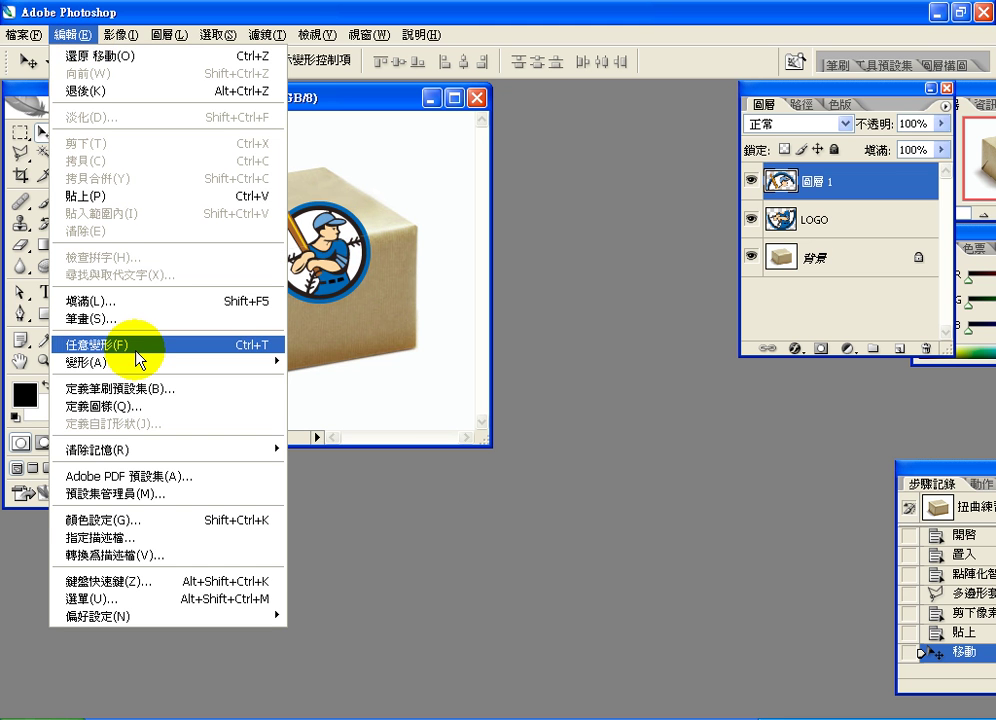
mouse_move(248, 364)
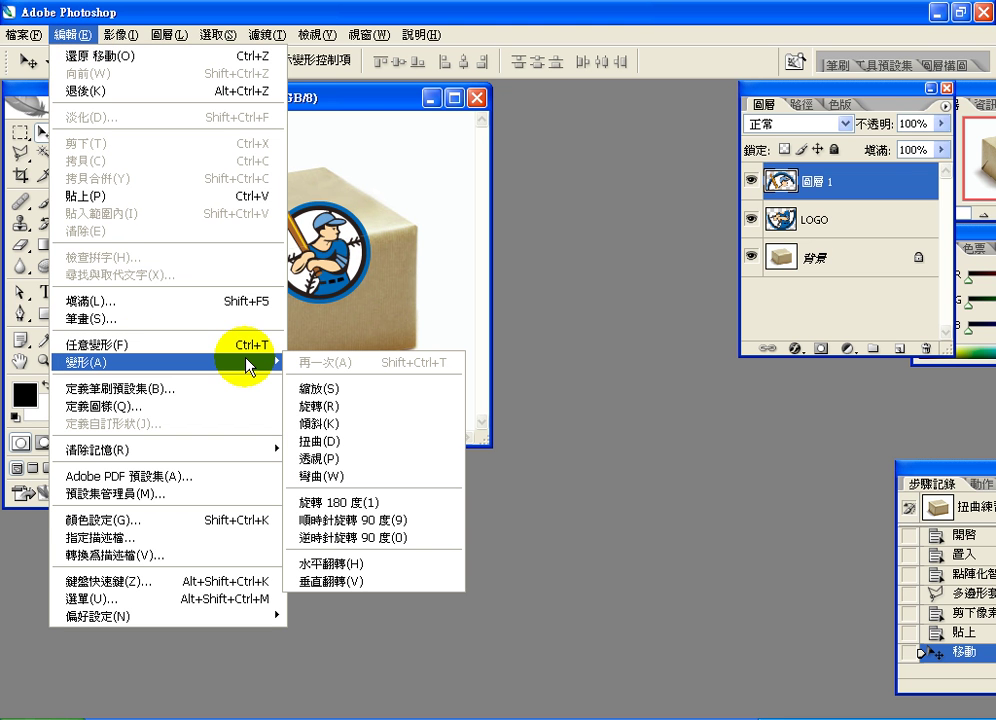
click(335, 441)
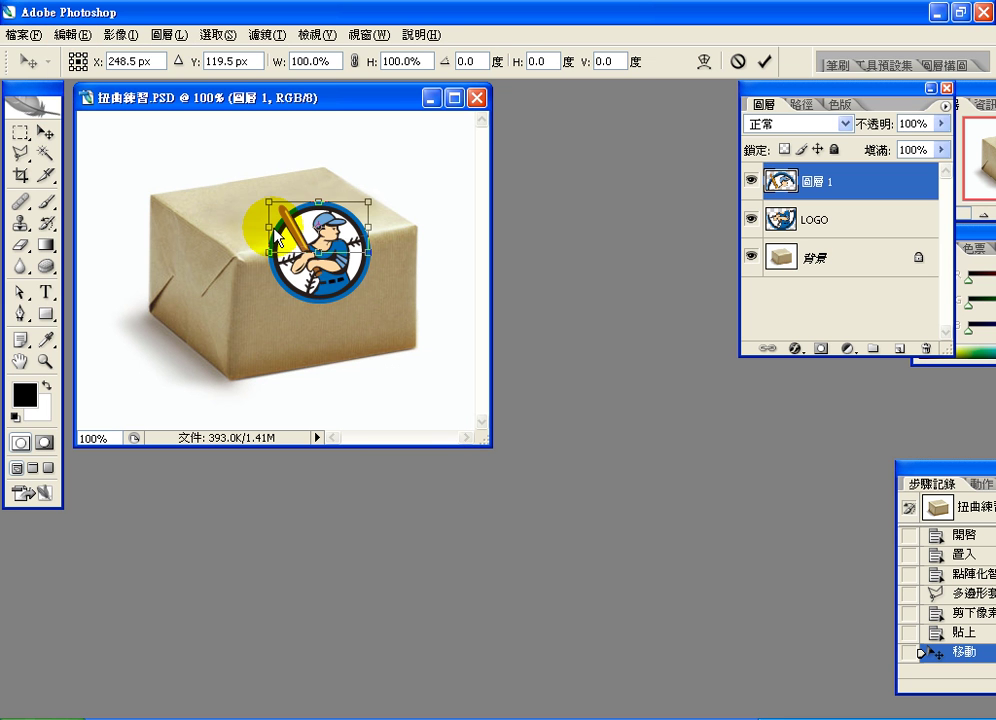
drag(270, 205, 262, 216)
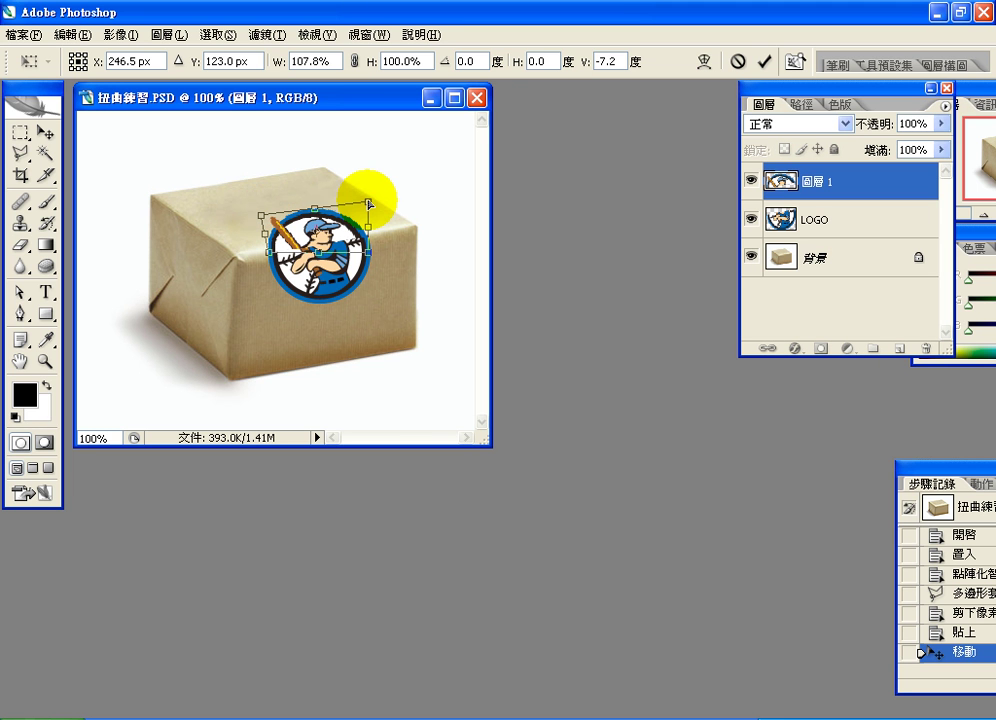
drag(368, 204, 369, 205)
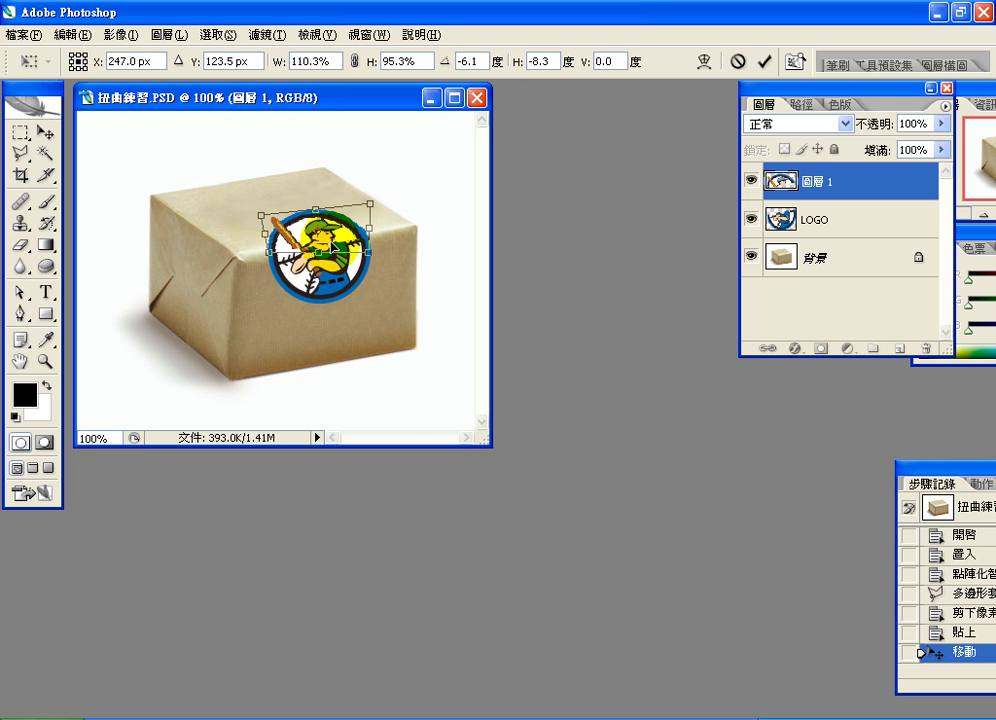
click(316, 213)
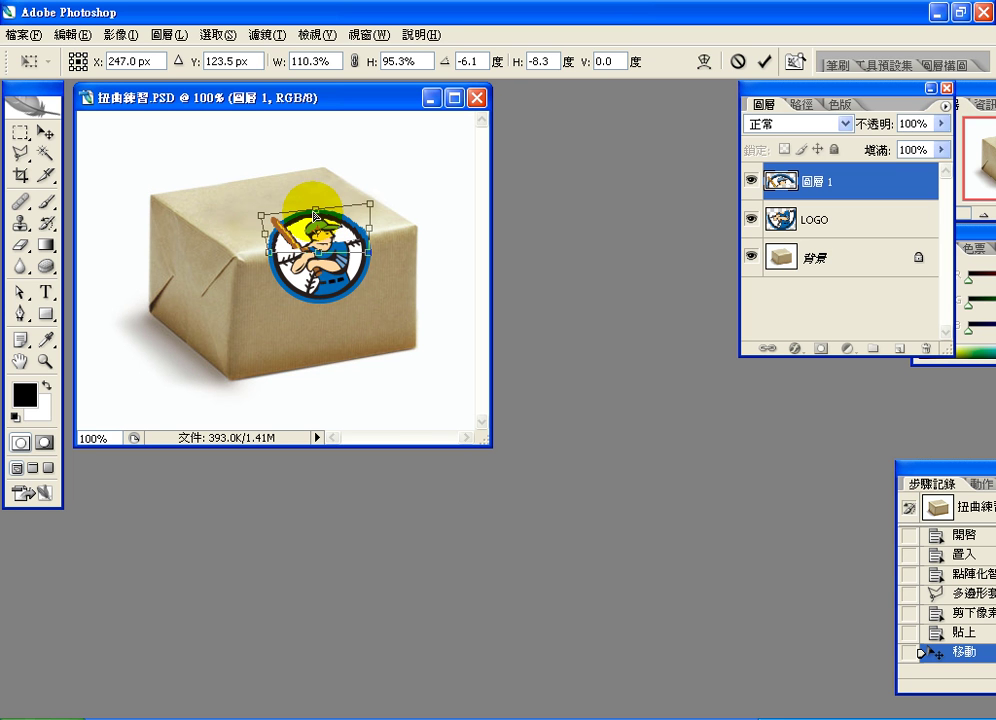
drag(314, 207, 318, 226)
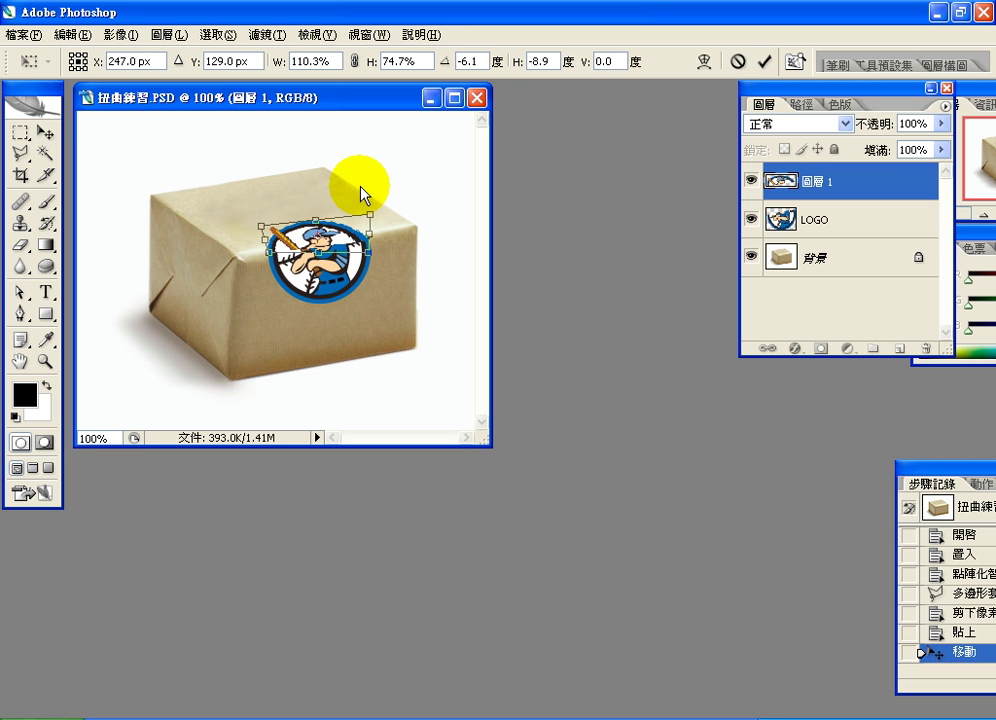
click(765, 62)
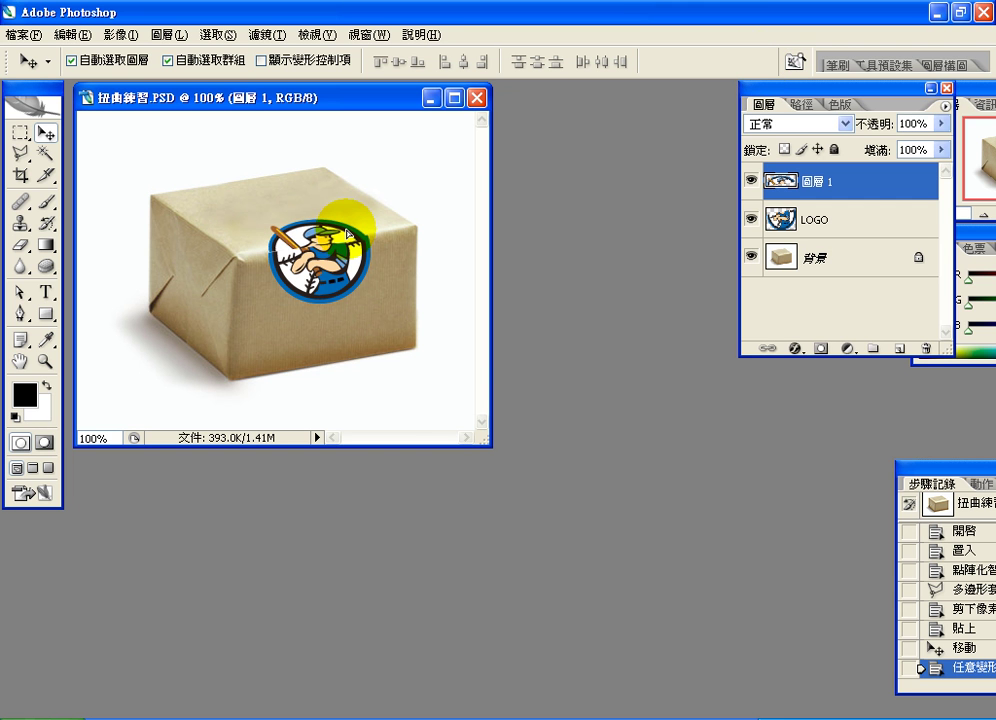
- Reposition the distorted upper logo part, nudging it down toward the lower half at the box's top-front edge
drag(348, 230, 346, 229)
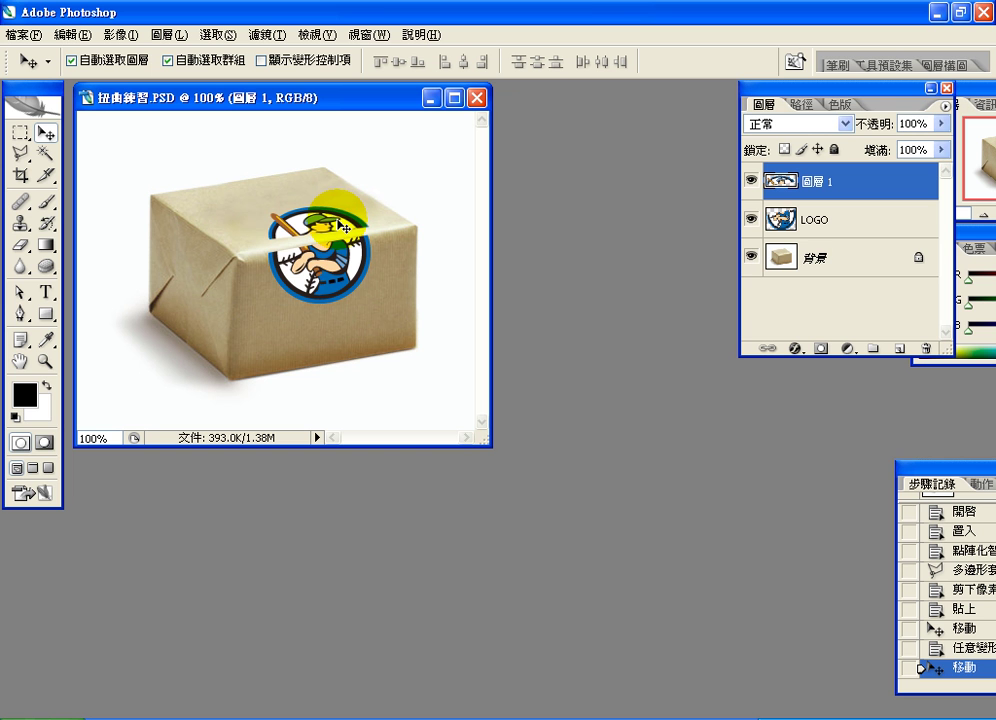
key(Down)
key(Down)
key(Down)
key(Down)
key(Down)
key(Down)
key(Down)
key(Down)
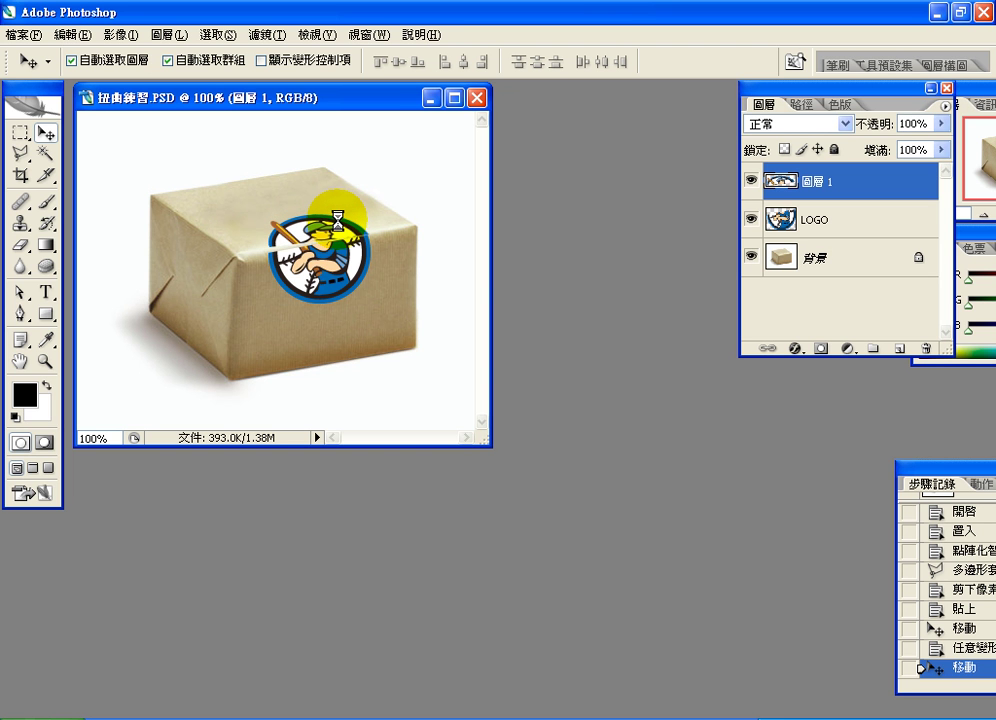
key(Down)
key(Down)
key(Down)
key(Down)
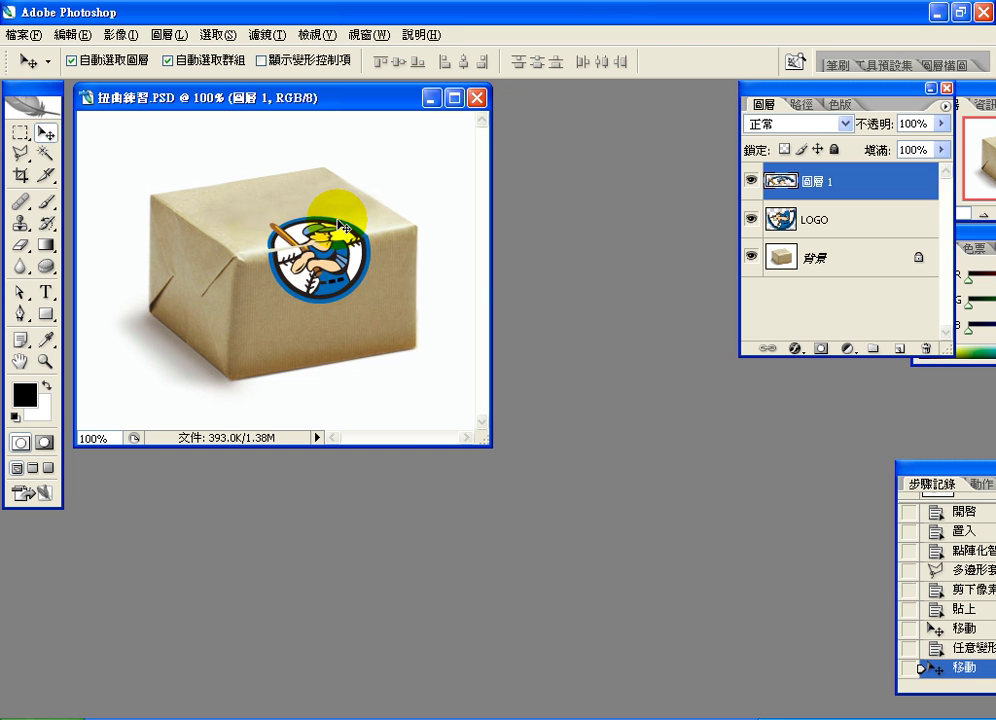